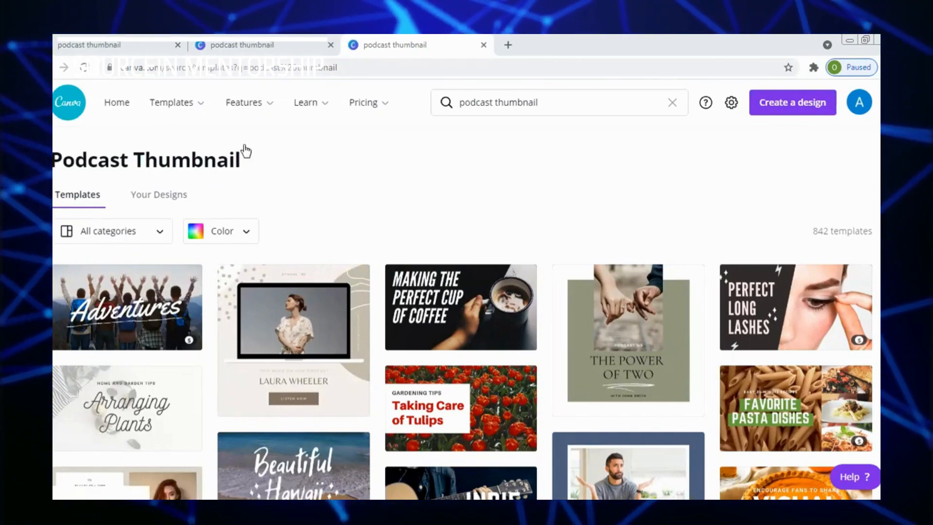
- Open the 'Making the Perfect Cup of Coffee' YouTube thumbnail template in the editor
mouse_move(248, 102)
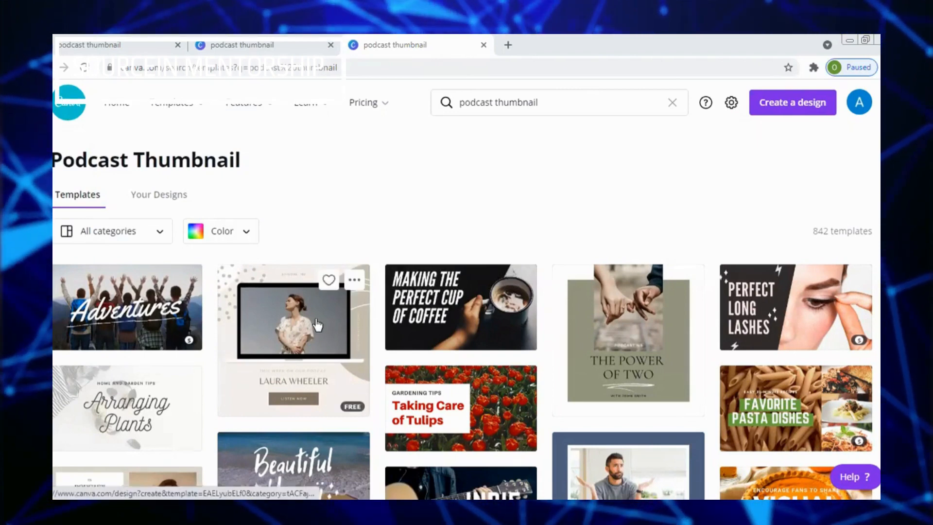
mouse_move(168, 105)
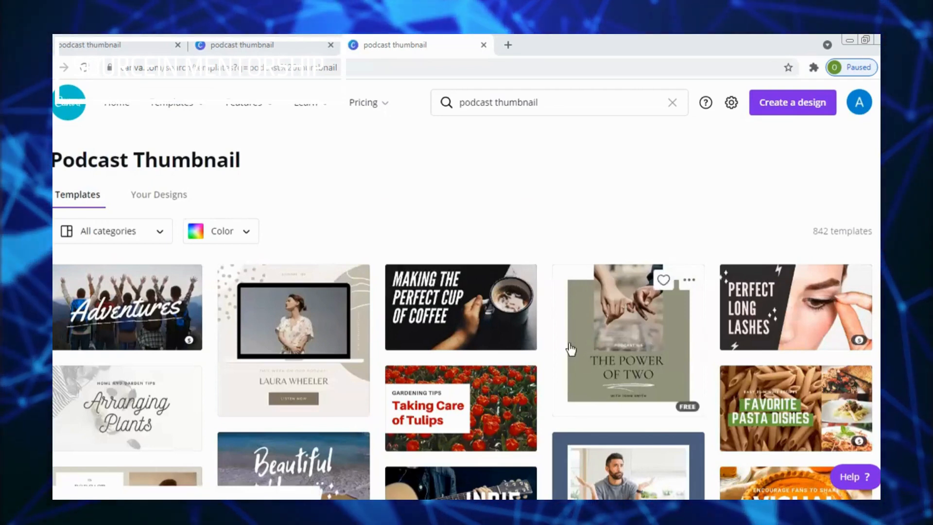
click(448, 316)
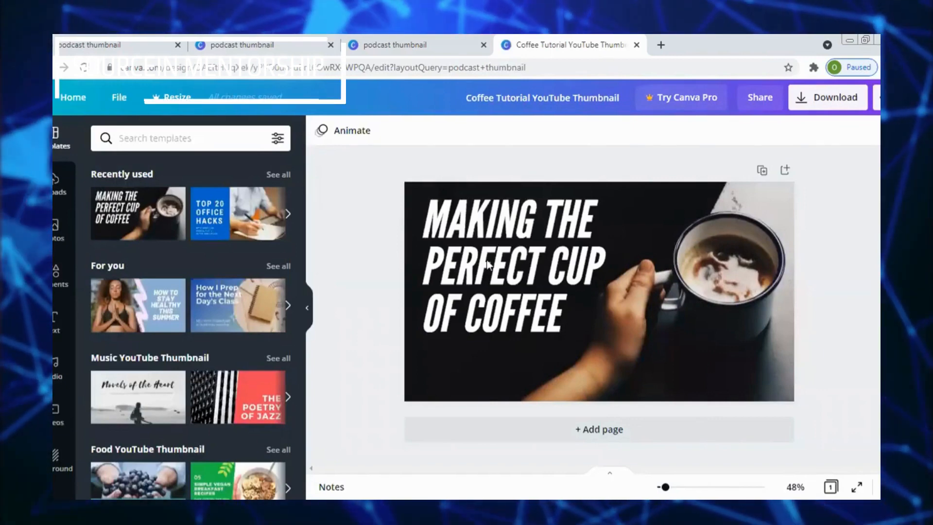
- Replace the coffee headline with the presenter's full name, widening the box to fit one line
click(546, 280)
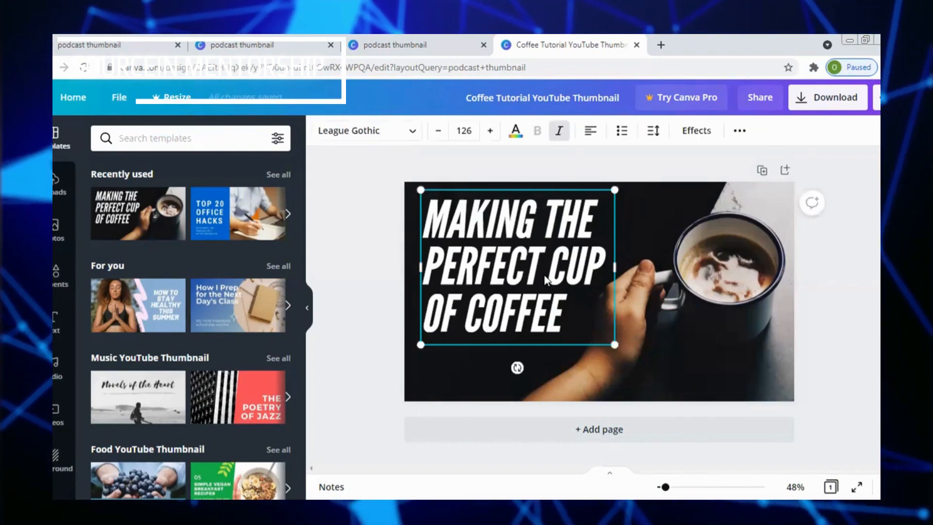
double_click(558, 261)
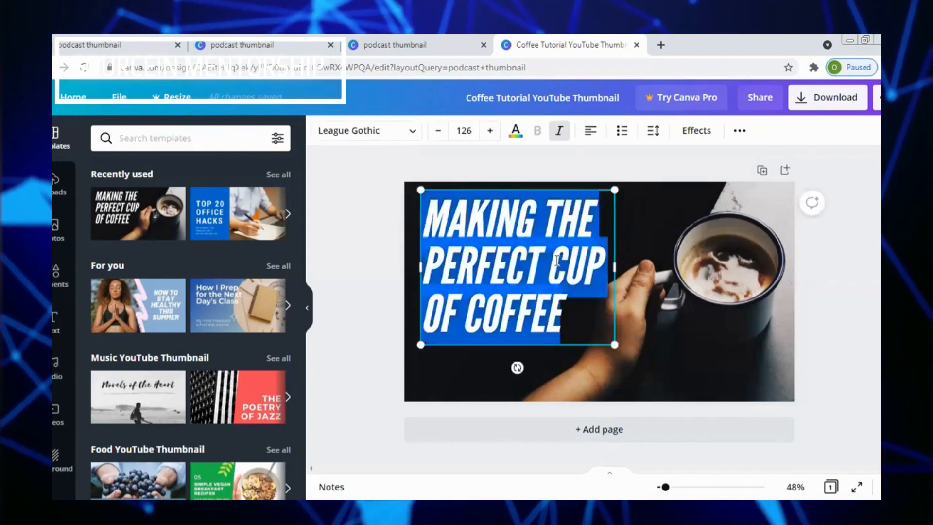
text(MED)
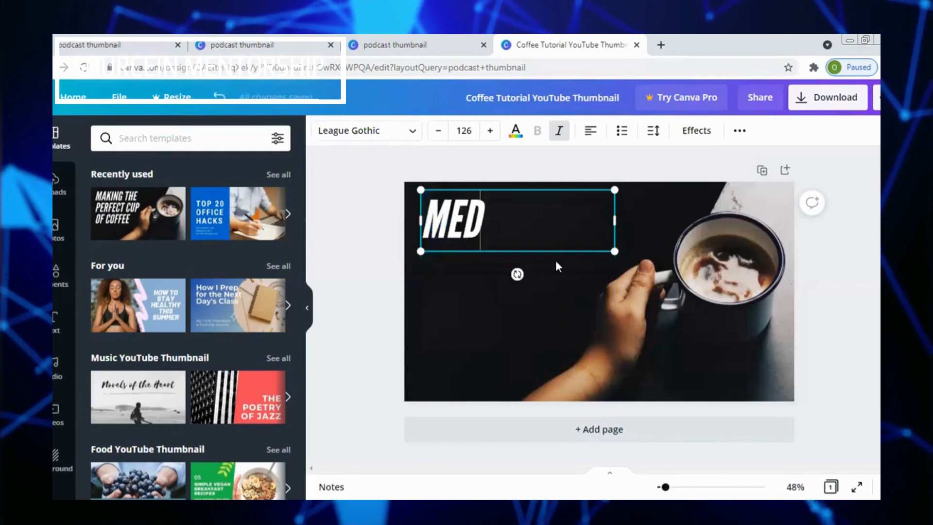
text(INA)
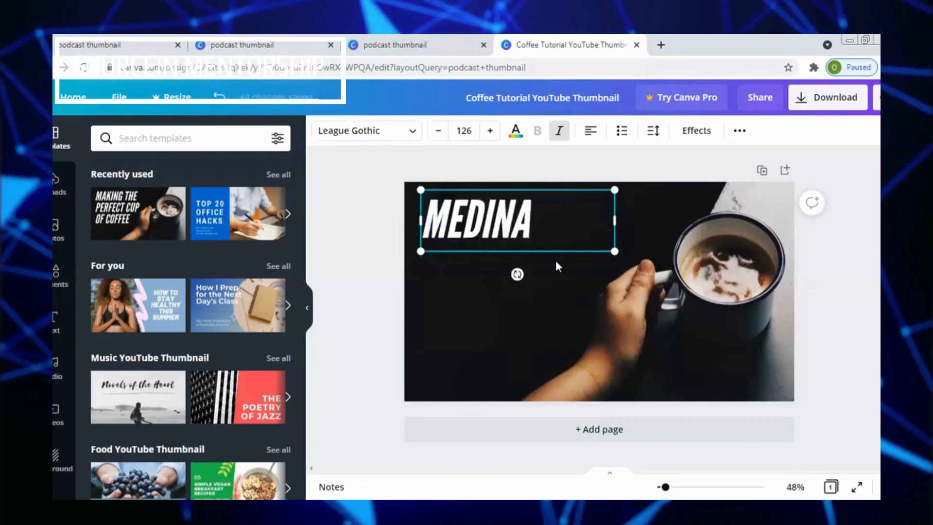
text(T)
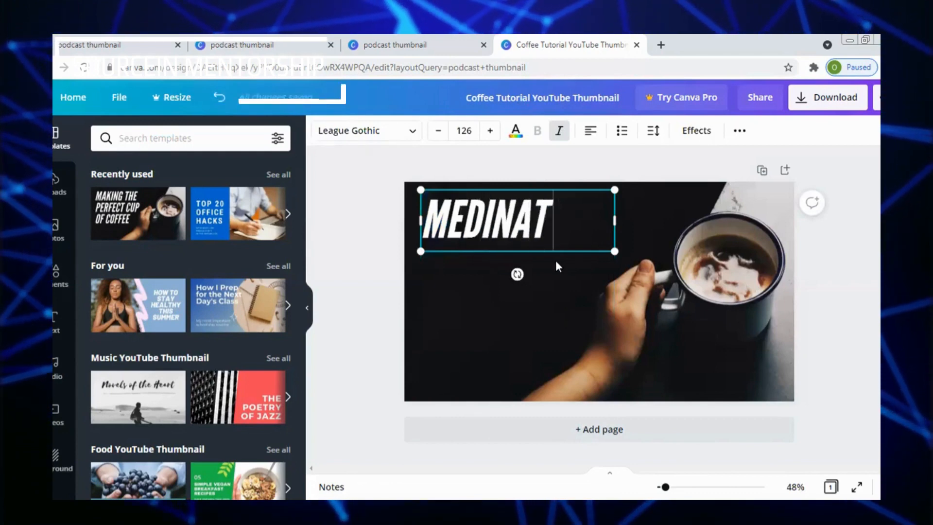
text( OYEDELE)
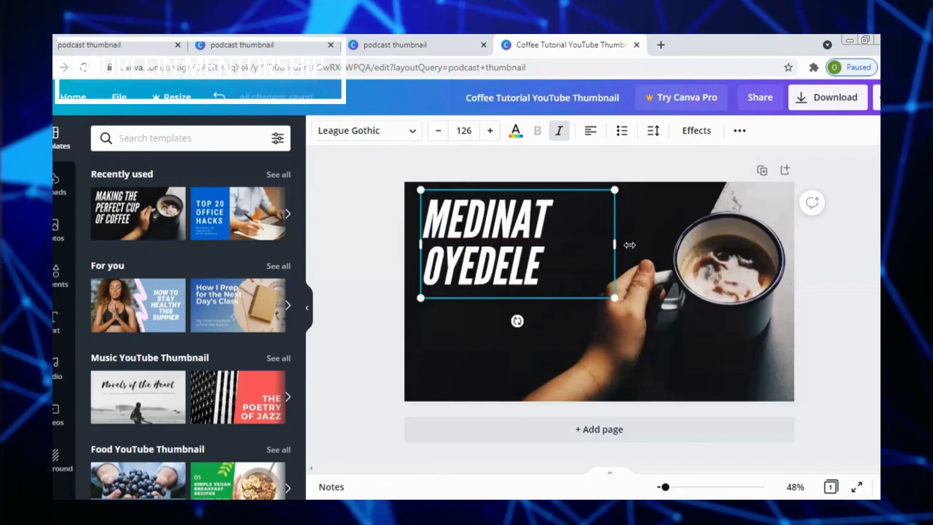
drag(629, 244, 705, 230)
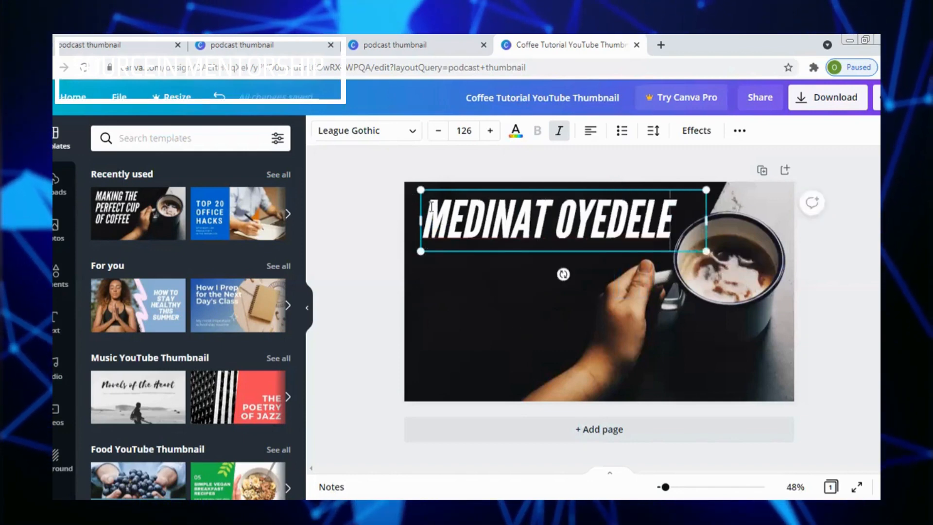
- Set the name text to font size 50
drag(432, 206, 686, 230)
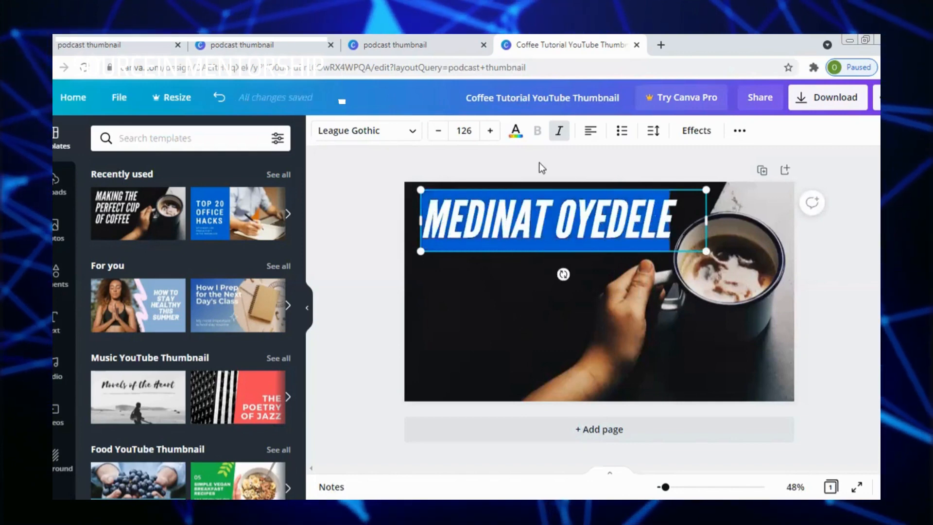
click(463, 131)
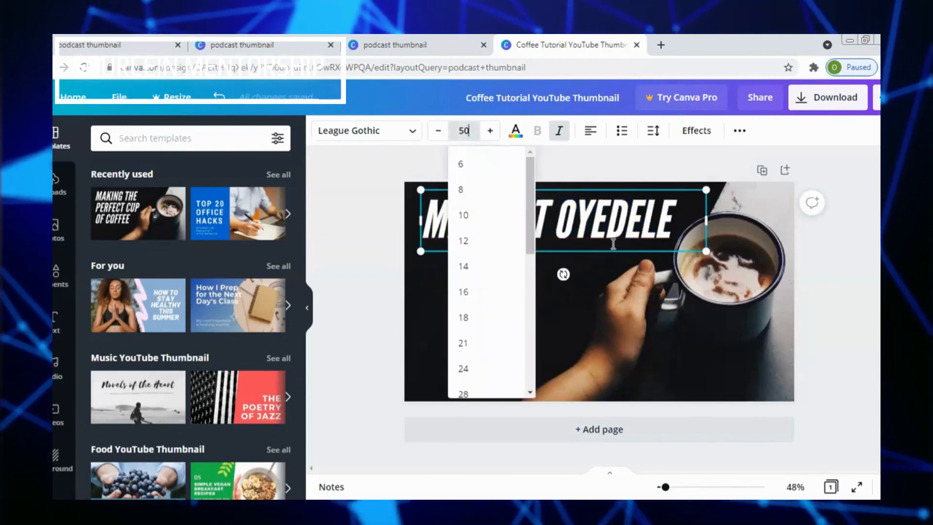
key(Return)
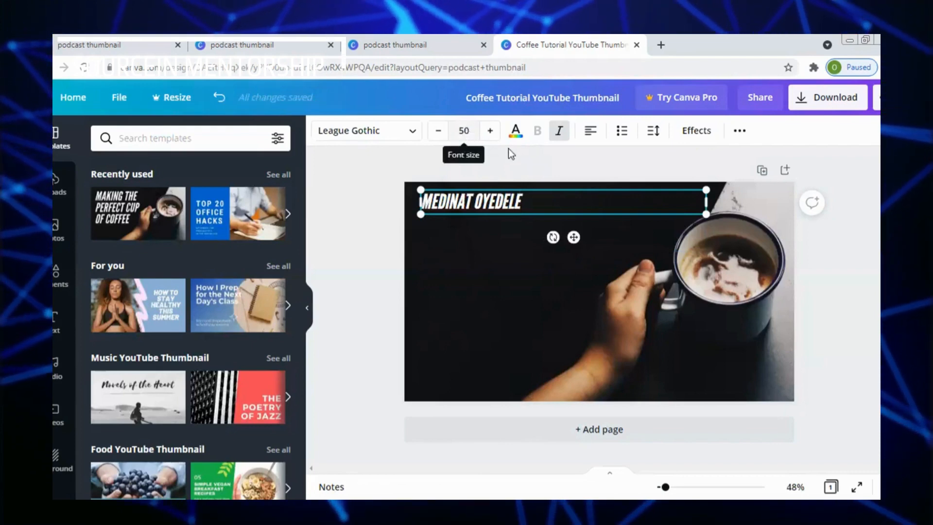
click(439, 131)
click(438, 132)
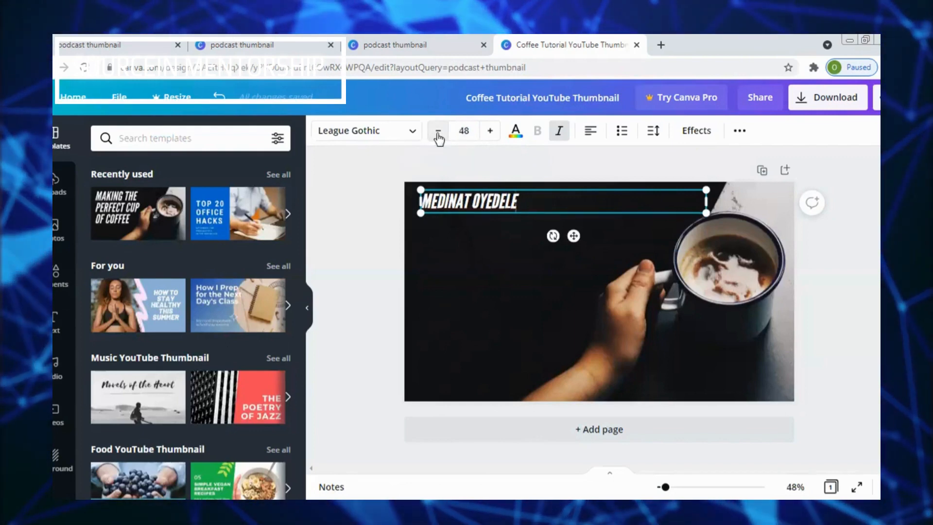
click(490, 131)
click(490, 131)
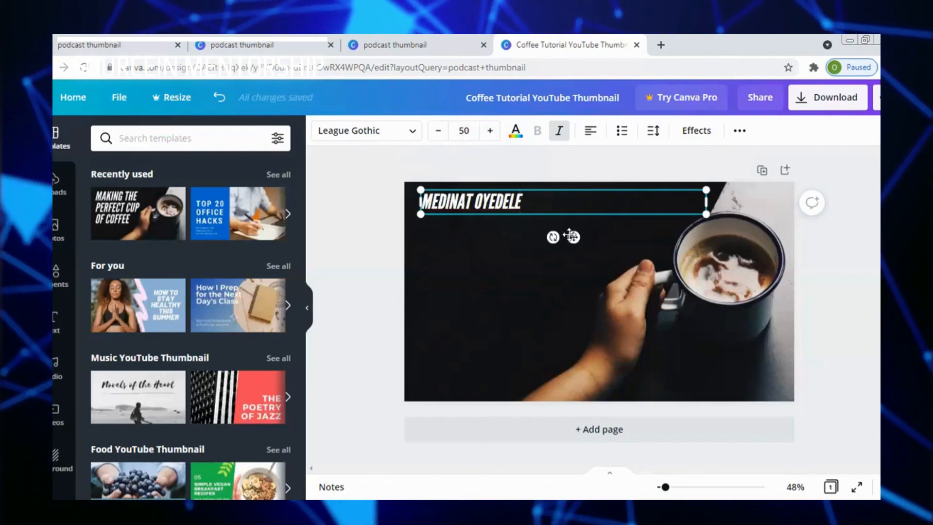
click(475, 336)
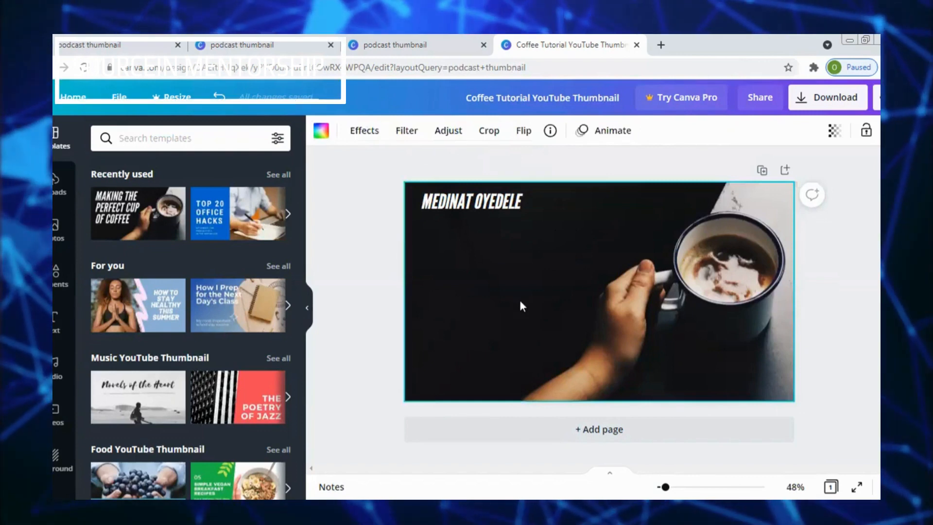
- Add the microphone photo from Photos and shrink it down
click(58, 241)
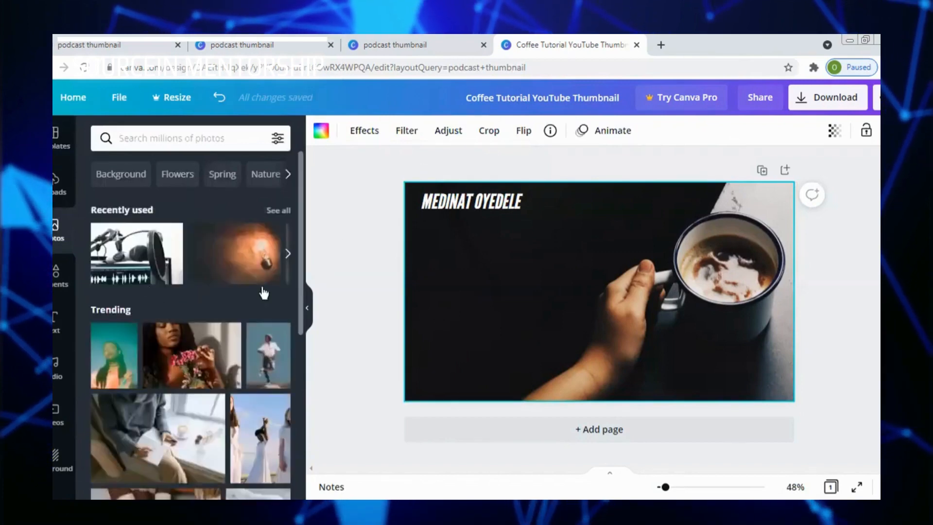
click(121, 263)
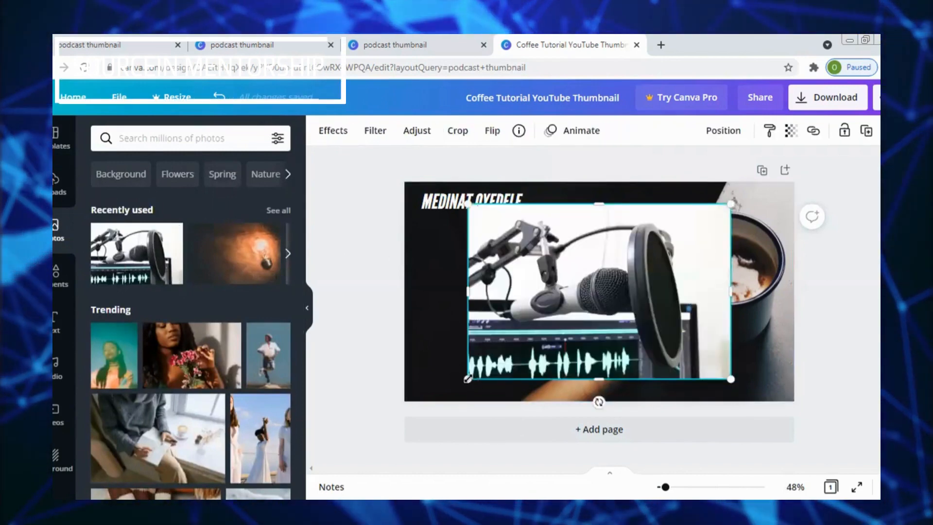
drag(520, 341, 650, 283)
drag(676, 266, 465, 247)
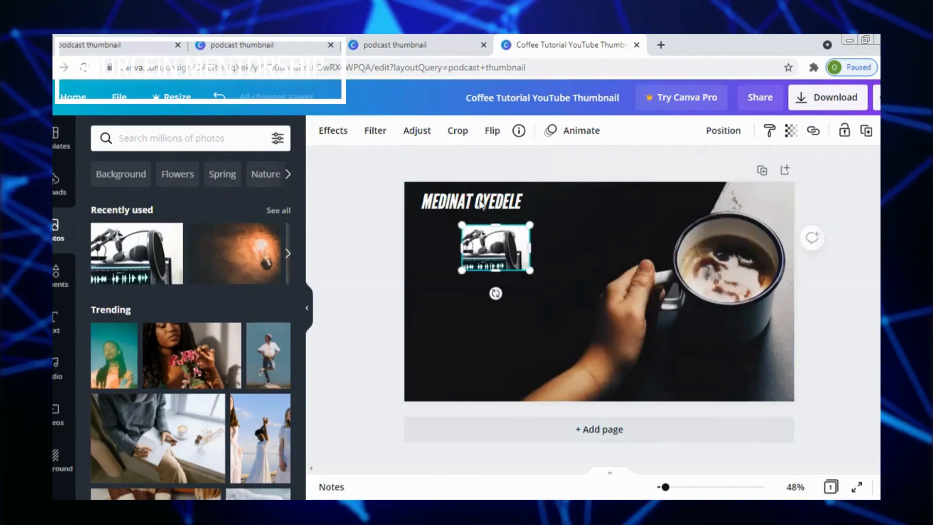
- Place the small microphone photo top-left with the name text beside it
drag(480, 204, 535, 281)
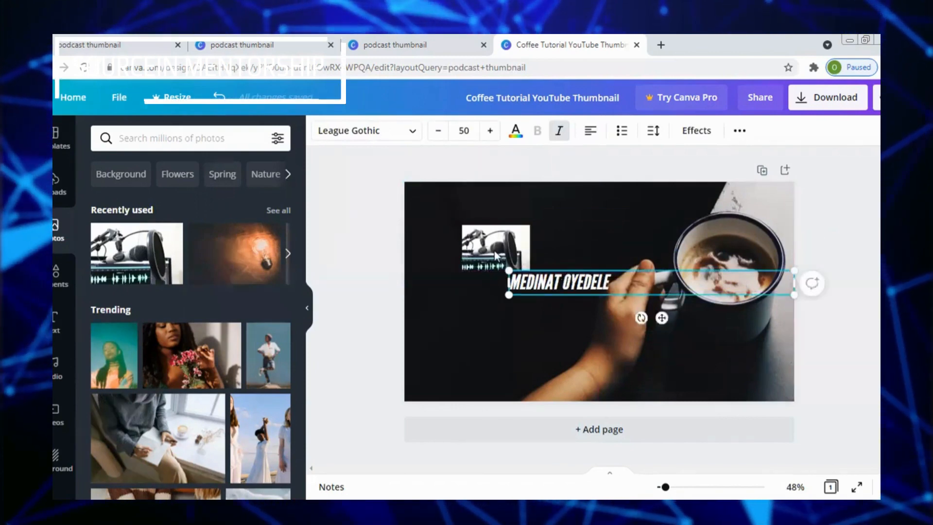
click(496, 255)
drag(497, 253, 463, 234)
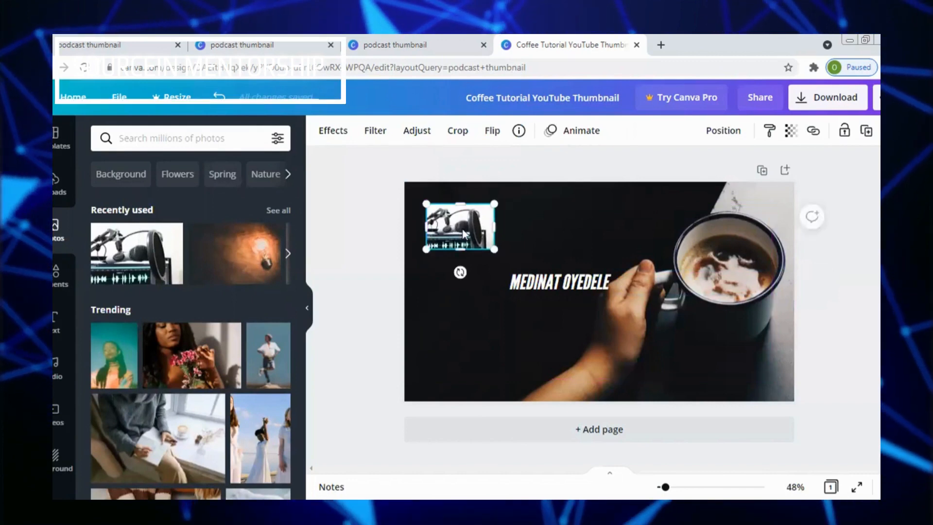
click(475, 300)
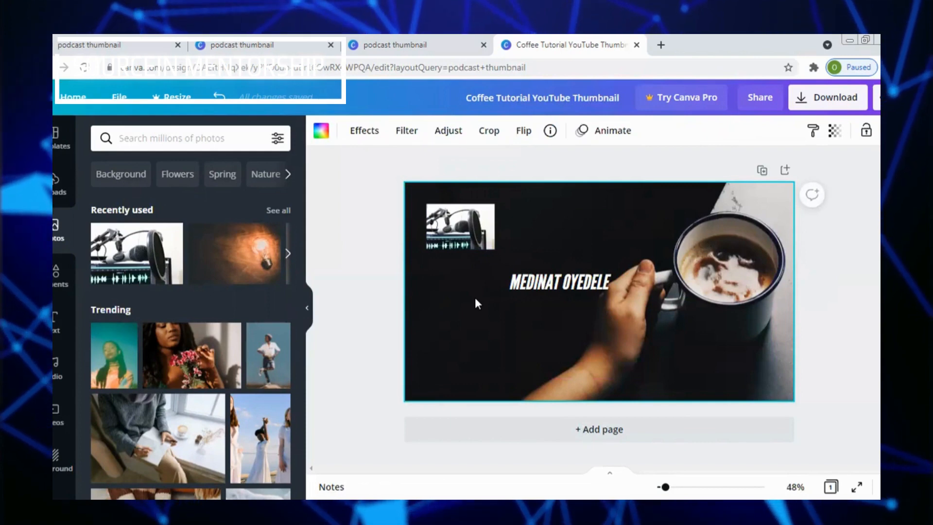
click(576, 290)
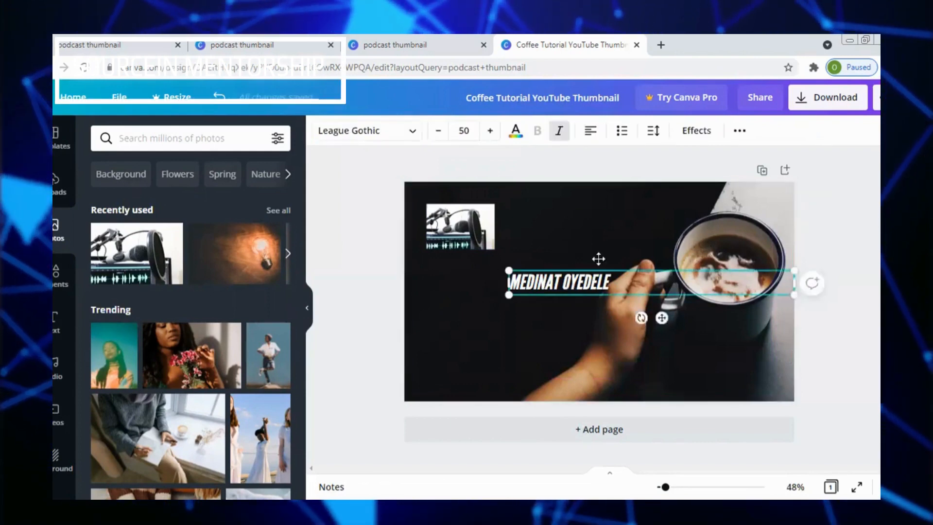
drag(559, 291, 569, 267)
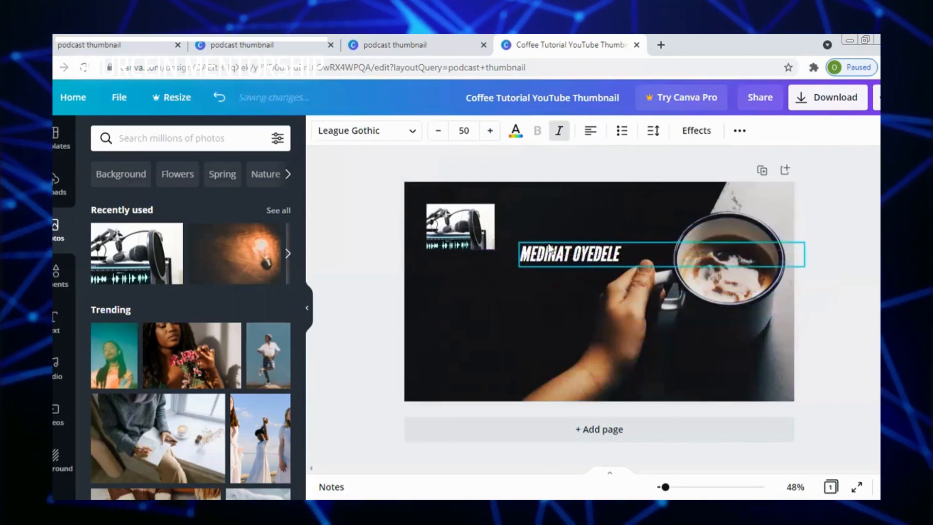
click(466, 226)
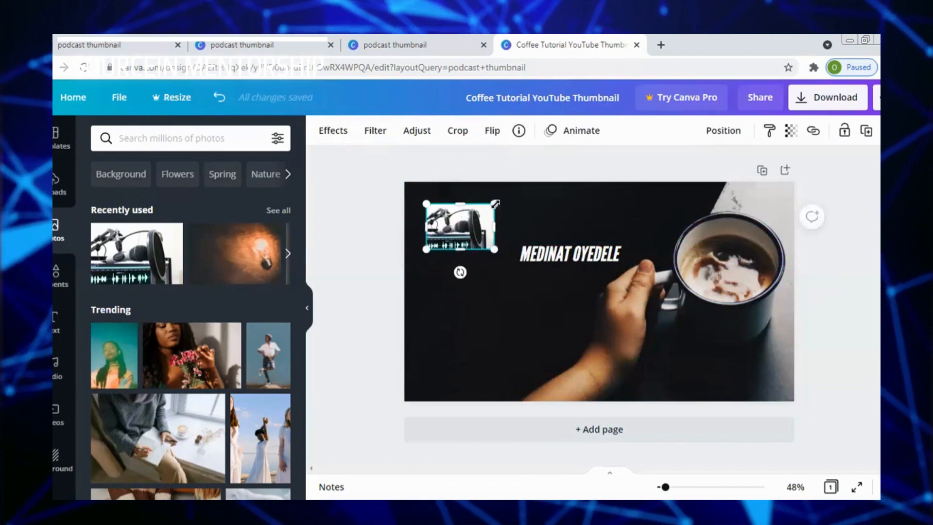
drag(495, 203, 443, 212)
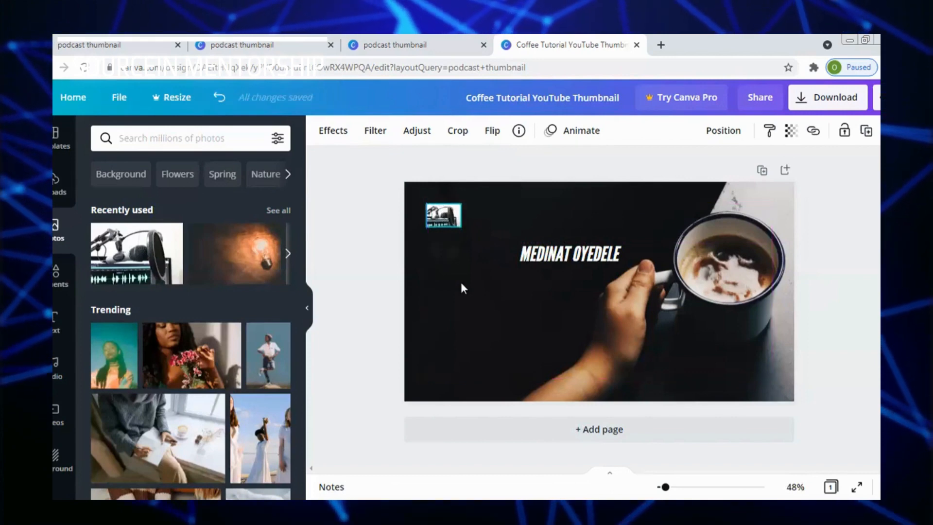
- Search the photo library for 'podcast'
click(469, 306)
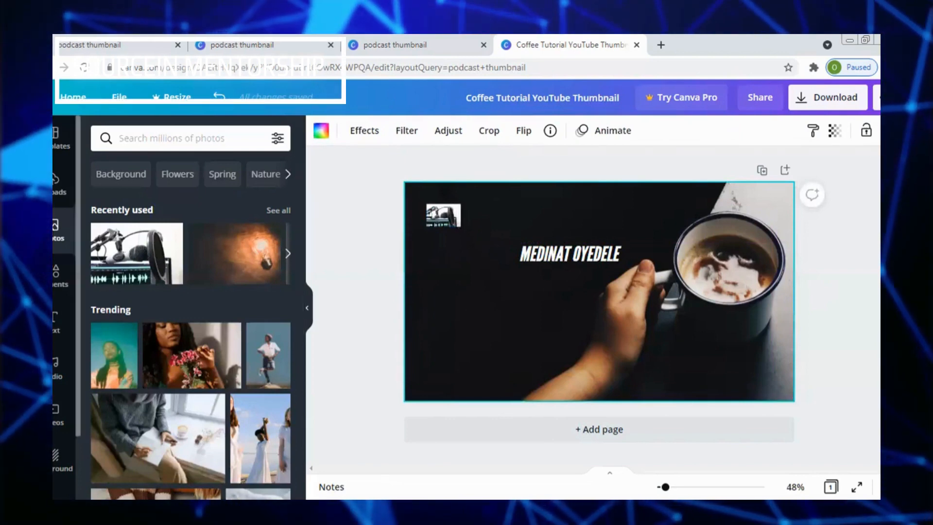
click(222, 141)
text(p)
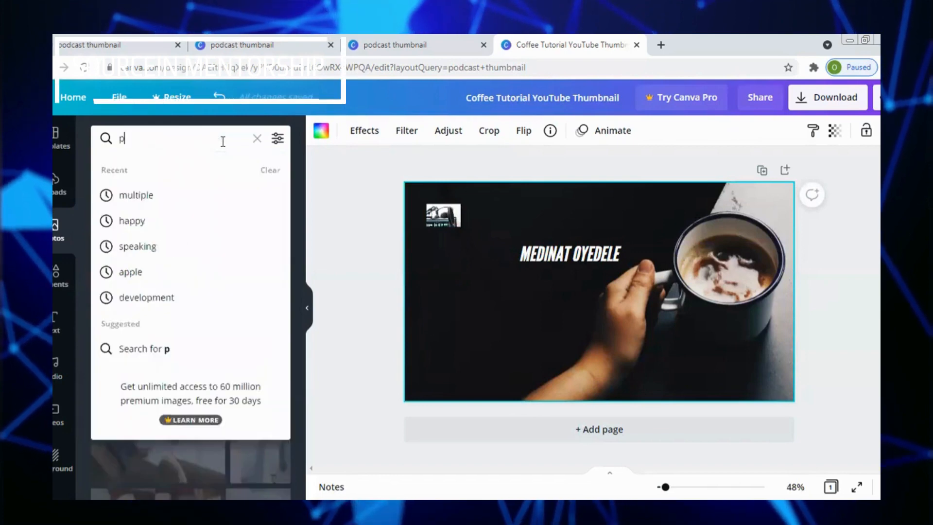
text(odcast)
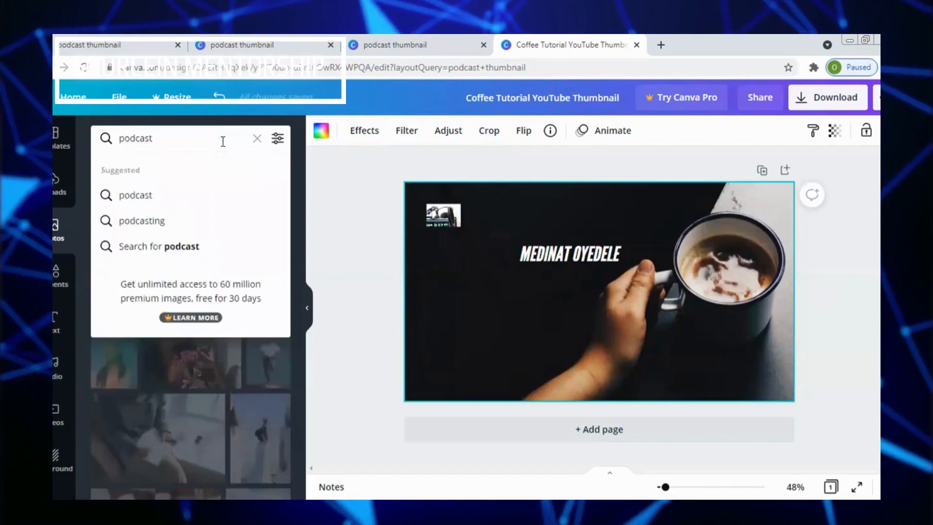
key(Return)
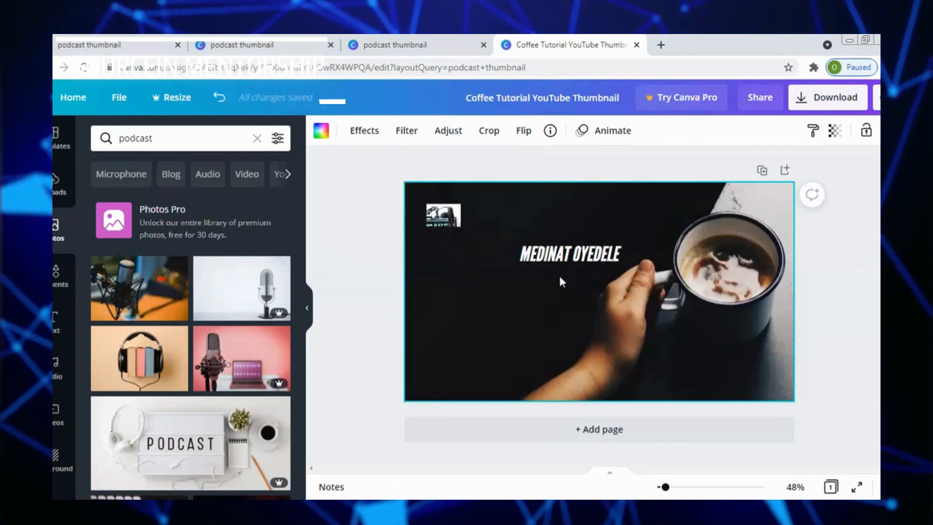
- Move the name title slightly higher on the page
click(575, 258)
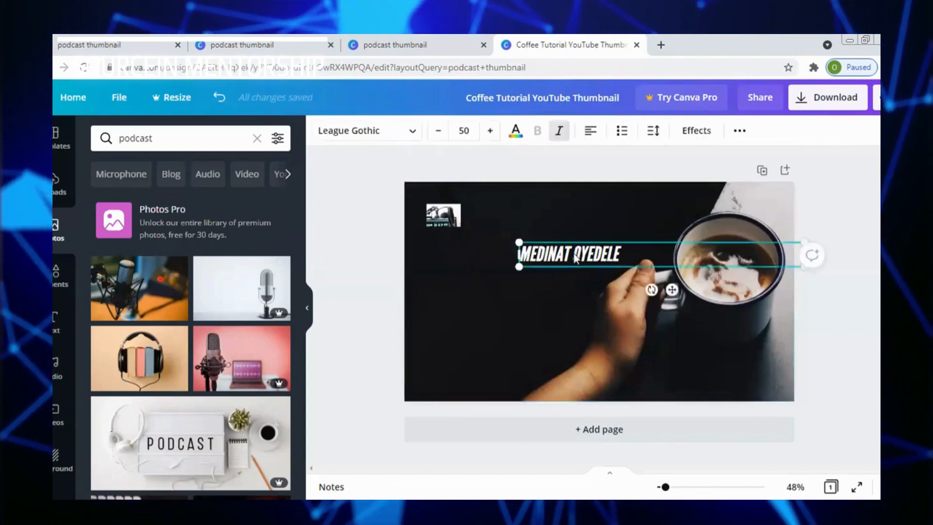
drag(557, 253, 577, 234)
click(546, 324)
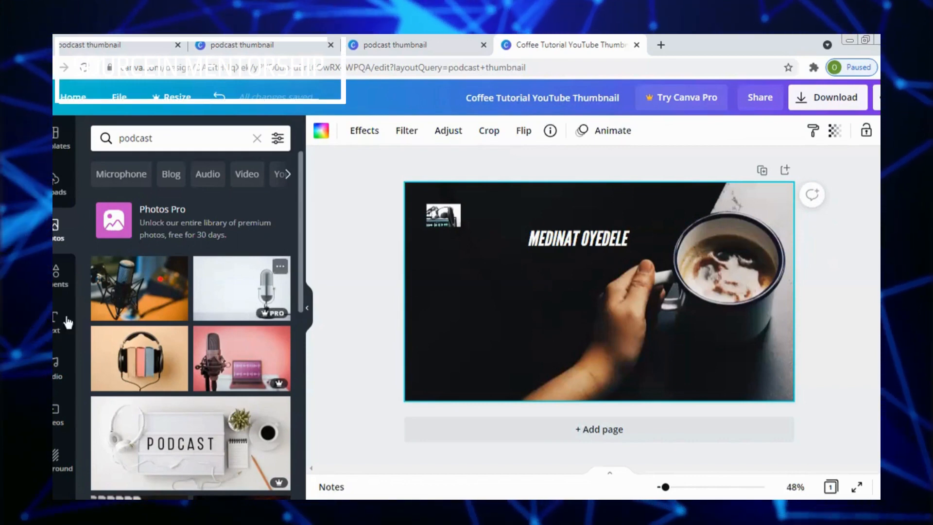
- Search the photo library for 'french'
click(56, 228)
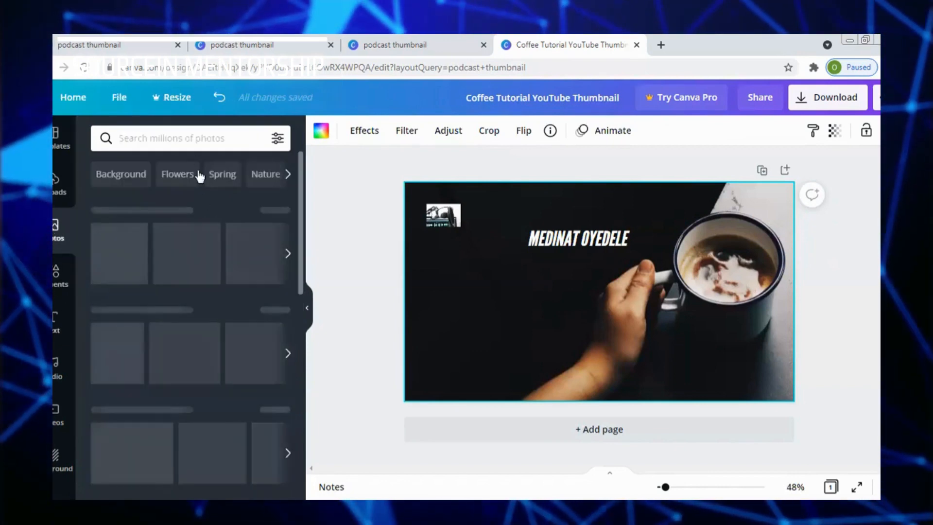
click(222, 136)
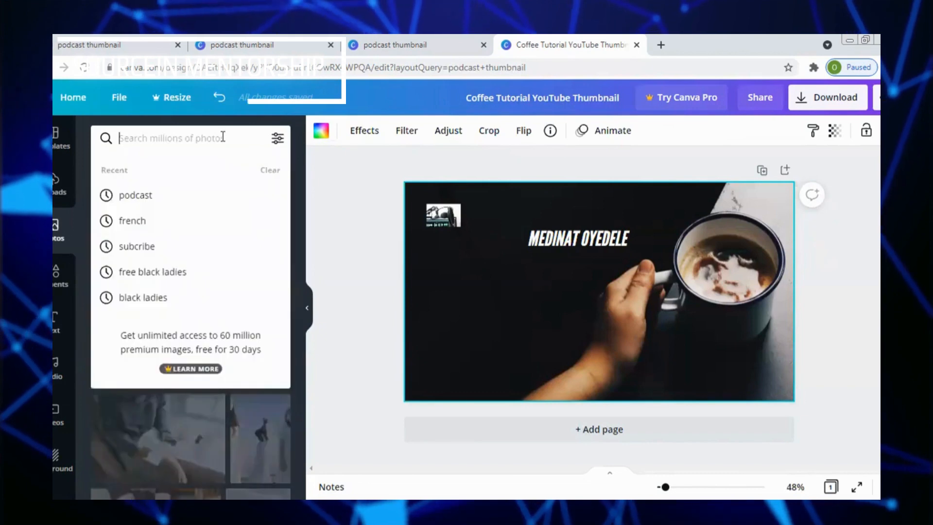
text(frenc)
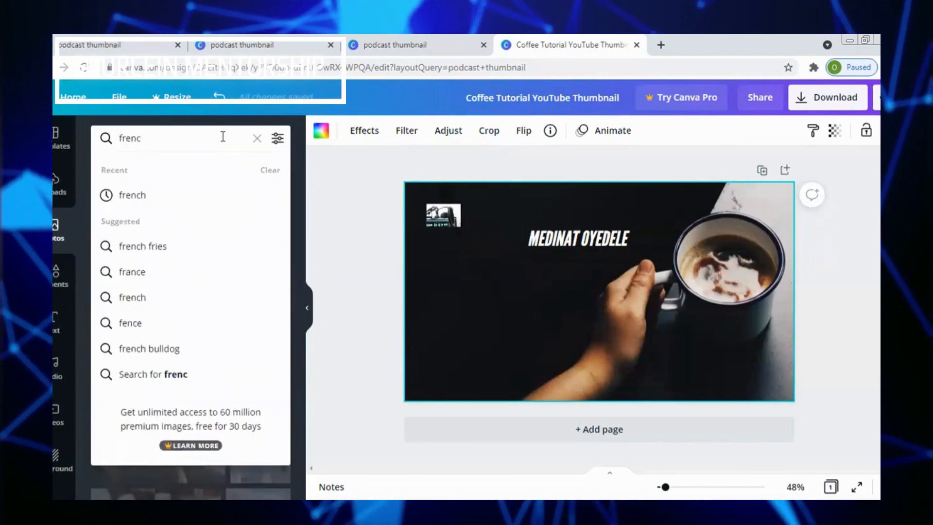
text(h)
key(Return)
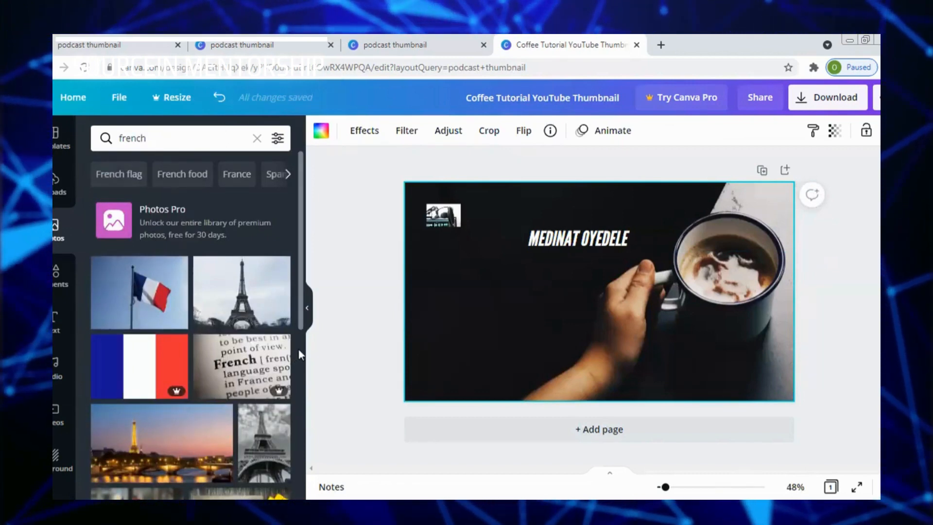
- Insert the French flag photo from the results, then delete it again
scroll(299, 355, down, 5)
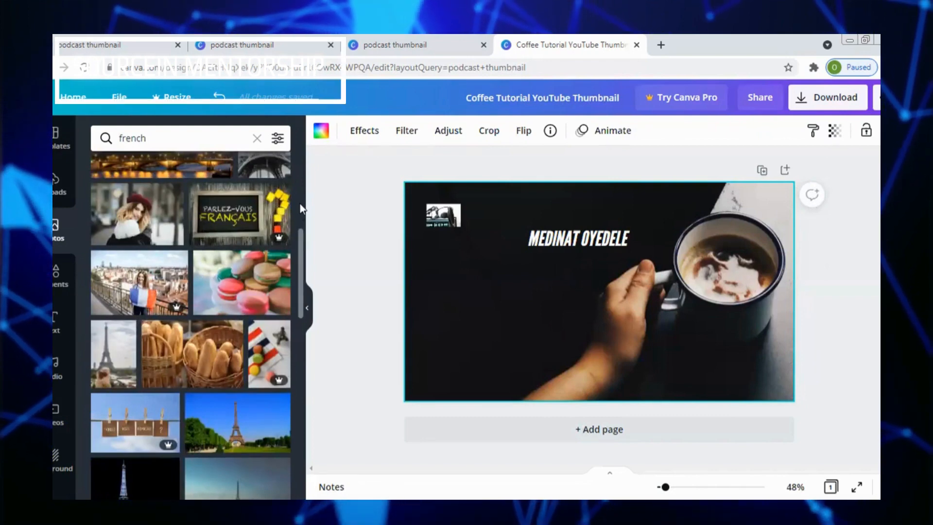
scroll(302, 209, up, 6)
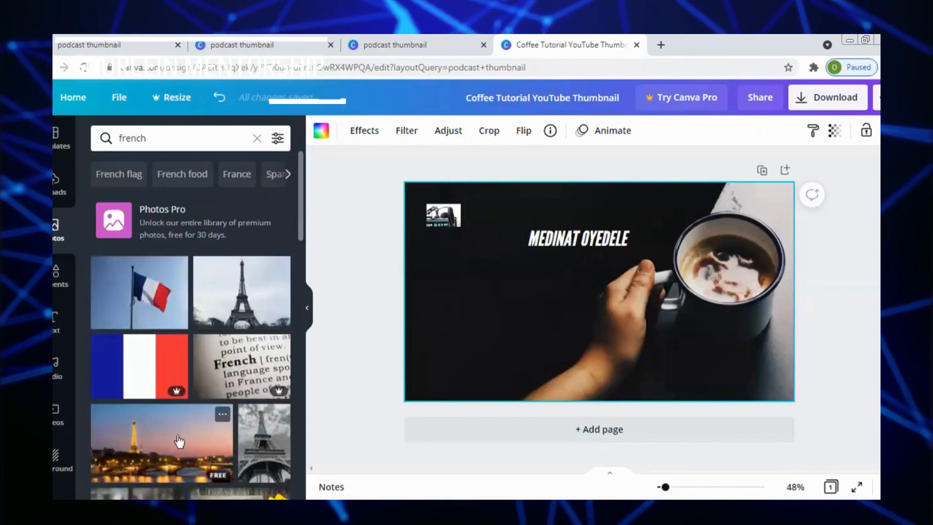
click(168, 294)
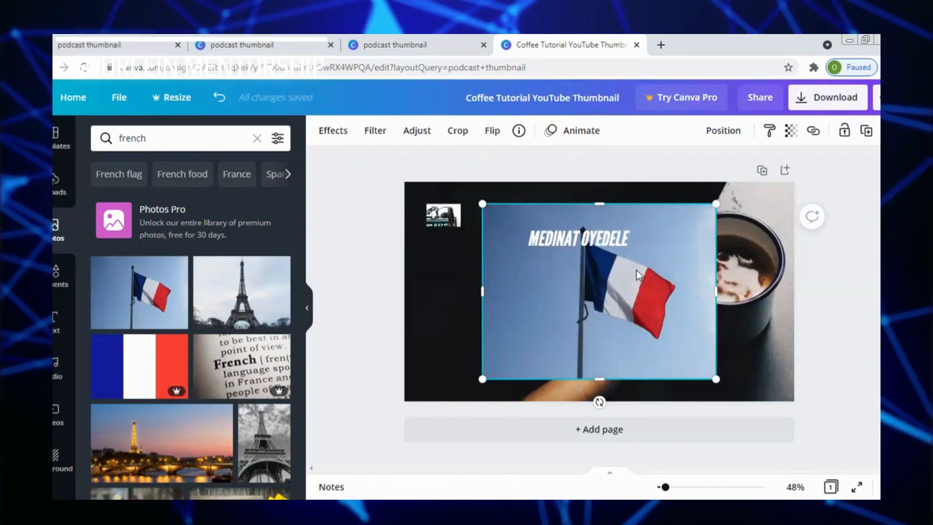
key(Delete)
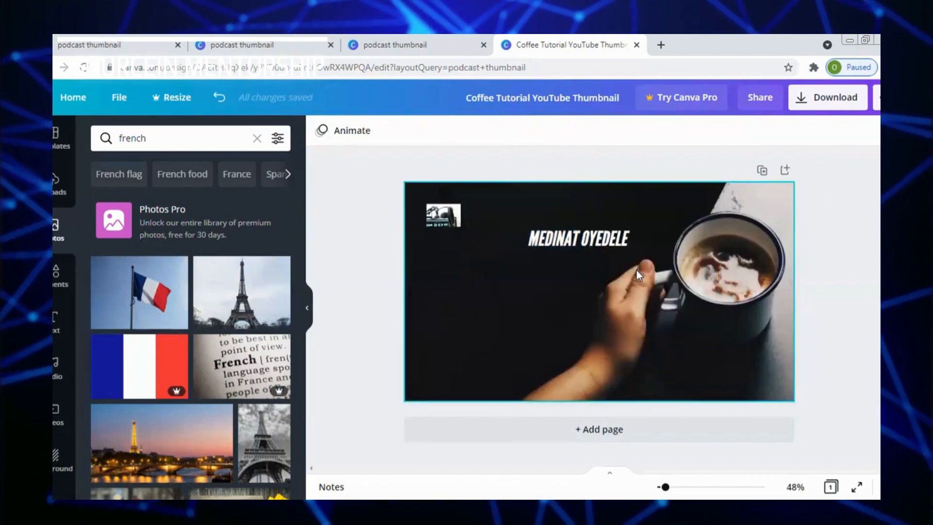
- Delete the coffee background photo, checking with undo, leaving a plain white page
click(664, 343)
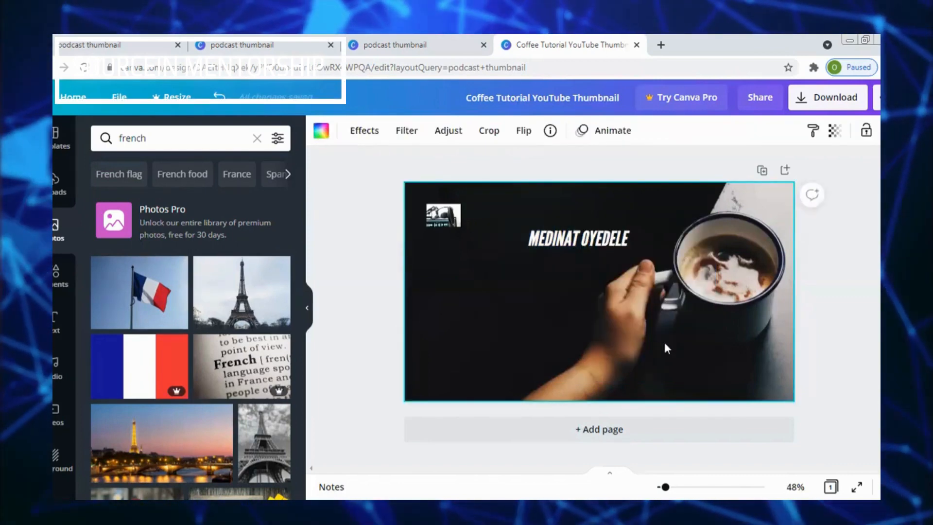
key(Delete)
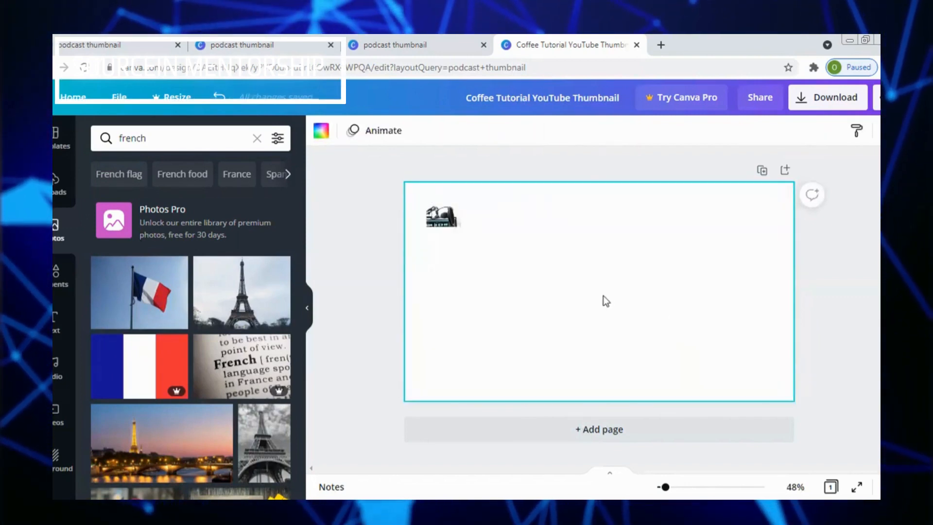
click(219, 98)
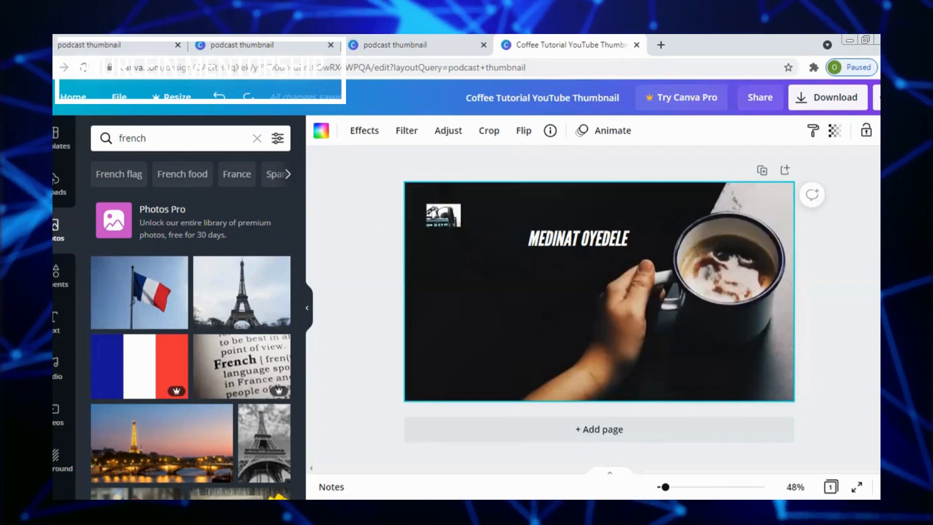
key(ctrl+y)
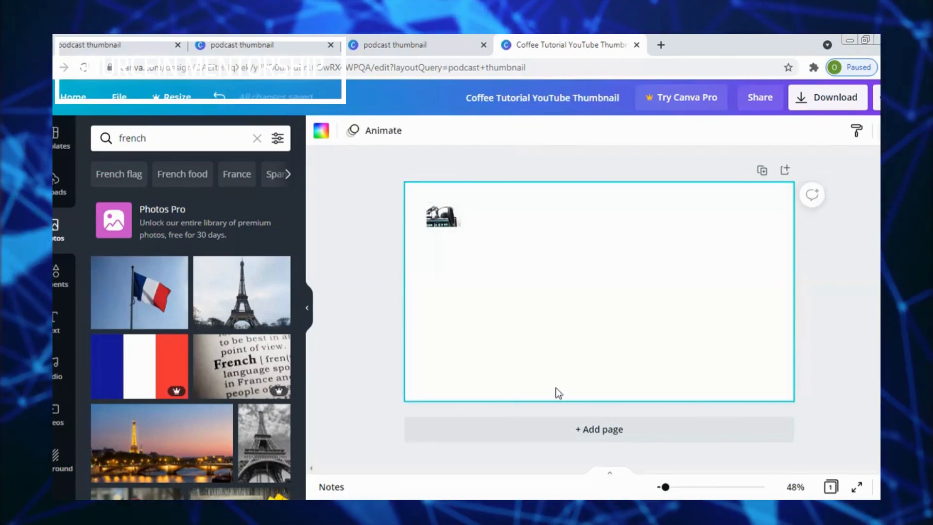
click(219, 96)
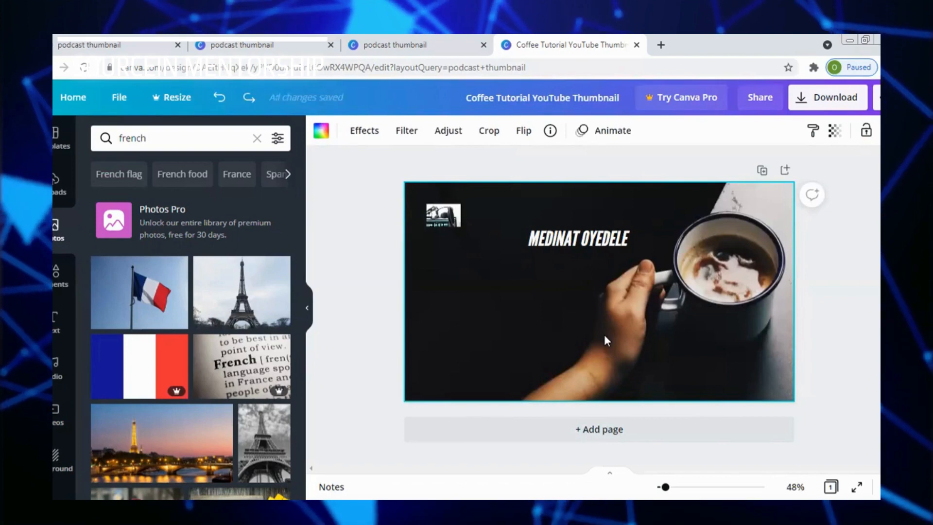
key(Delete)
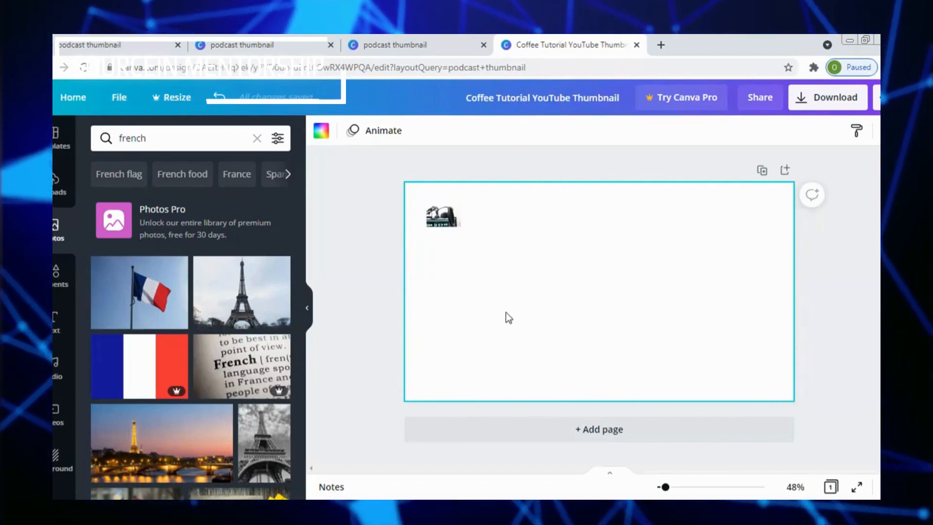
- Try several swatches, settle on a yellow #FFDE59 page background, and open the custom colour picker
click(332, 136)
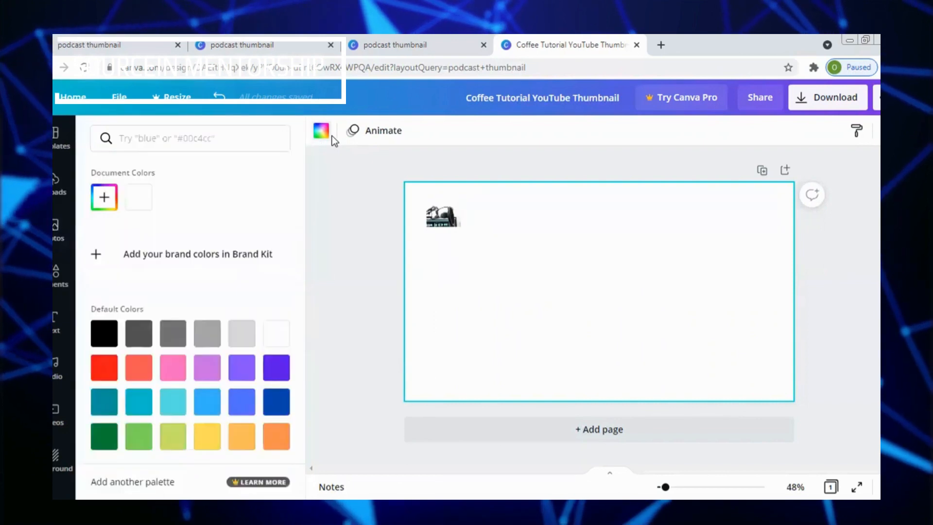
click(272, 408)
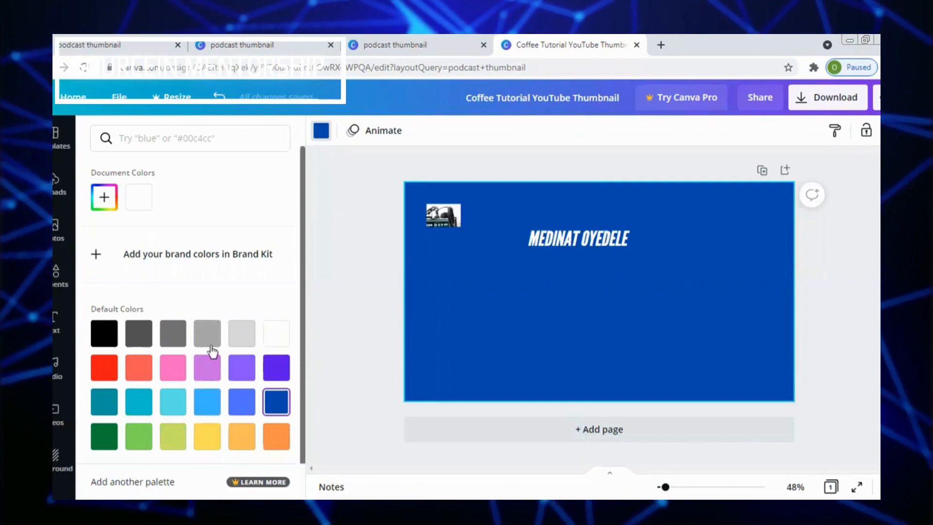
click(212, 376)
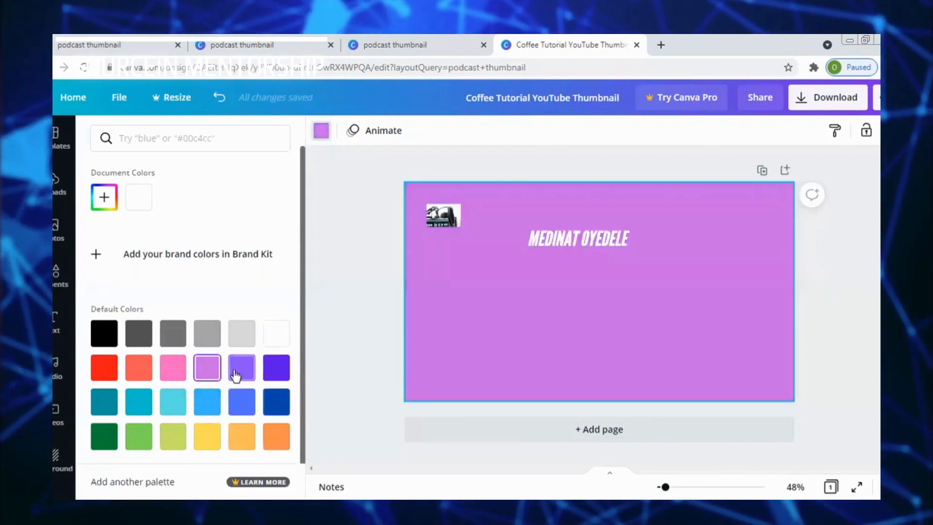
click(235, 375)
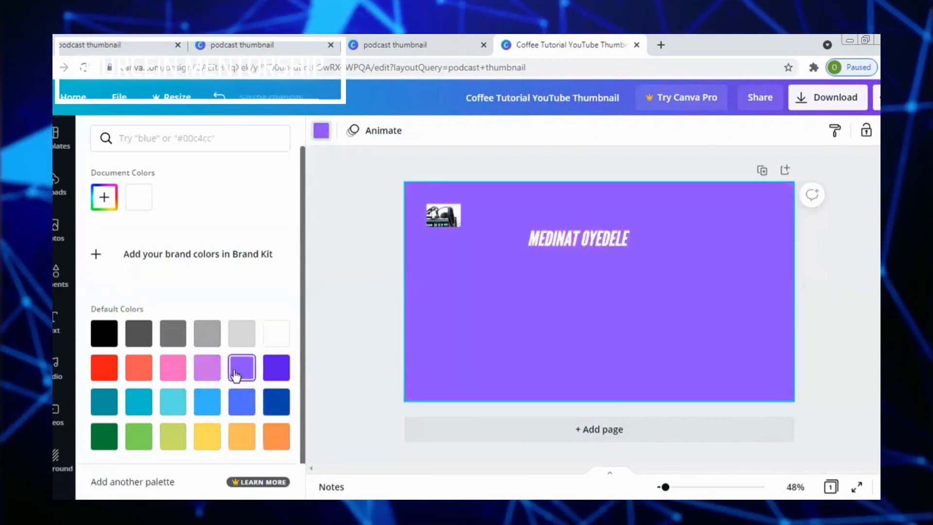
click(235, 446)
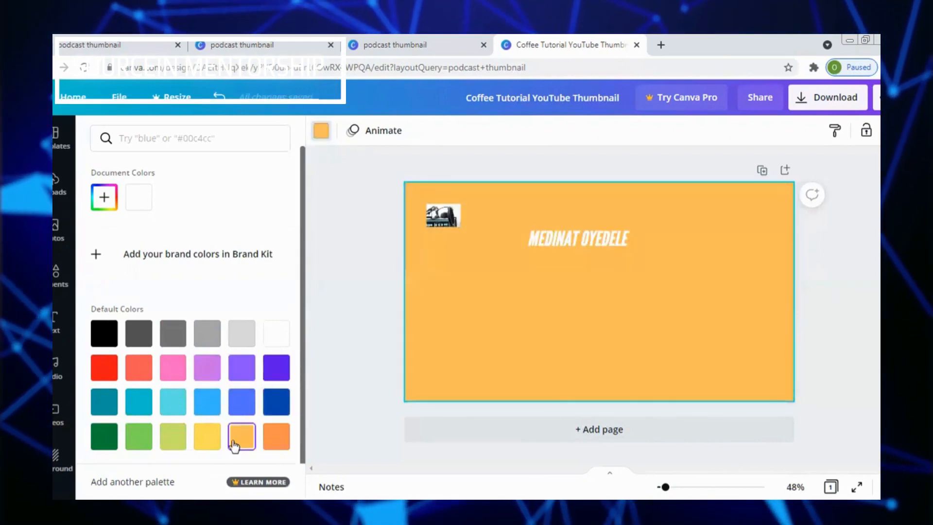
click(209, 446)
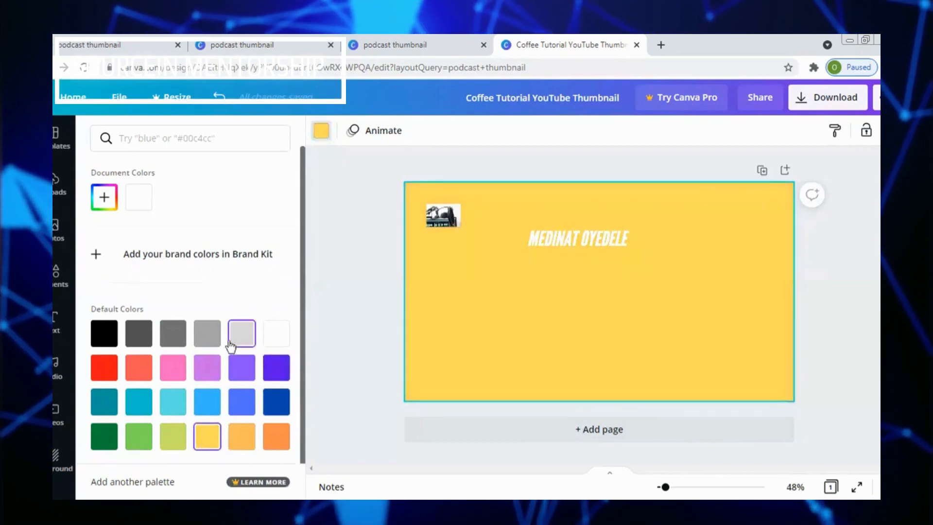
click(104, 198)
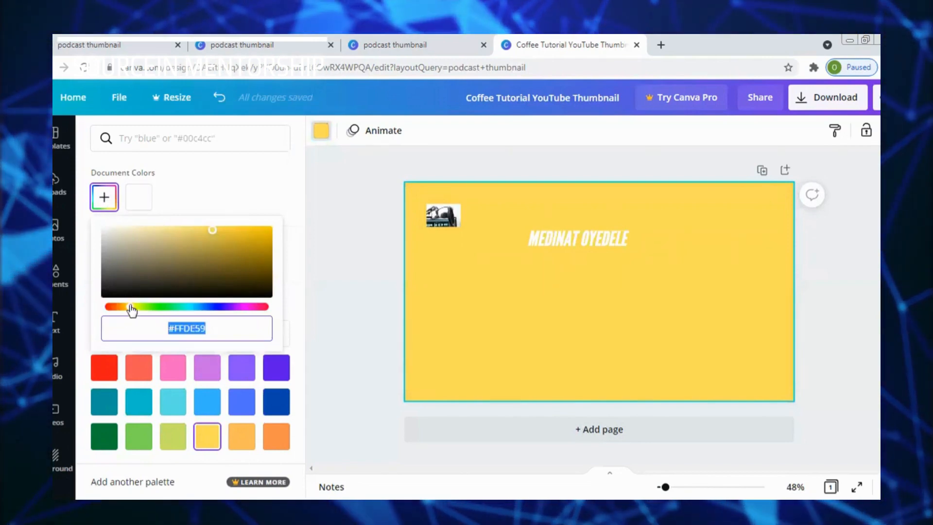
- Experiment with blue and purple background hues in the custom colour picker
drag(131, 311, 112, 315)
click(204, 306)
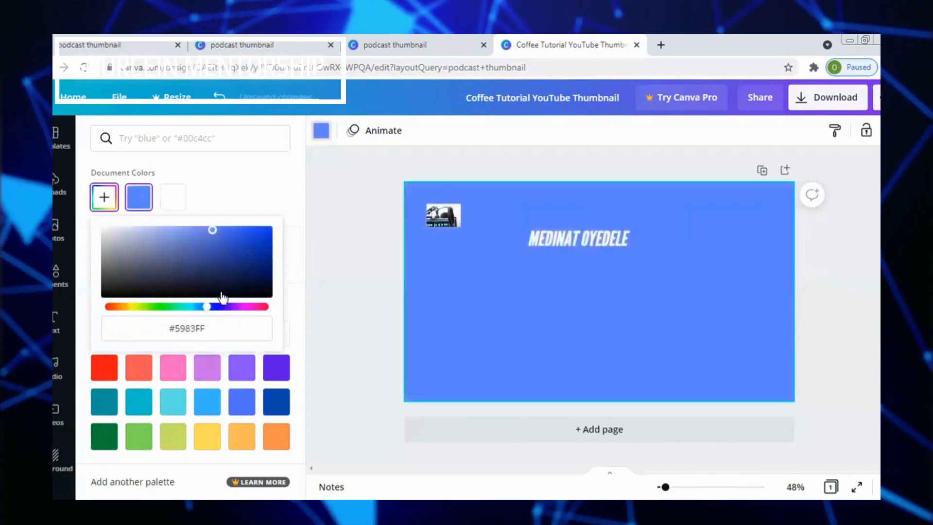
drag(223, 297, 194, 305)
click(231, 306)
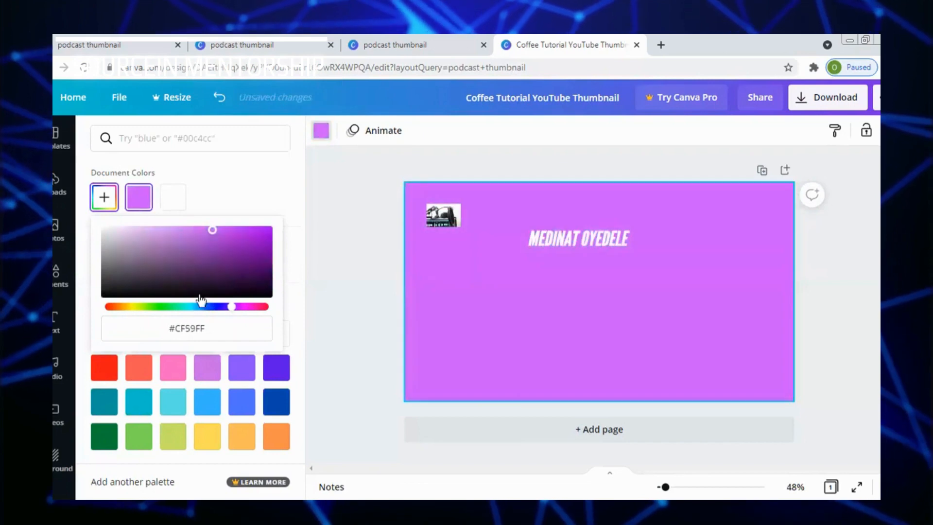
click(204, 306)
click(211, 298)
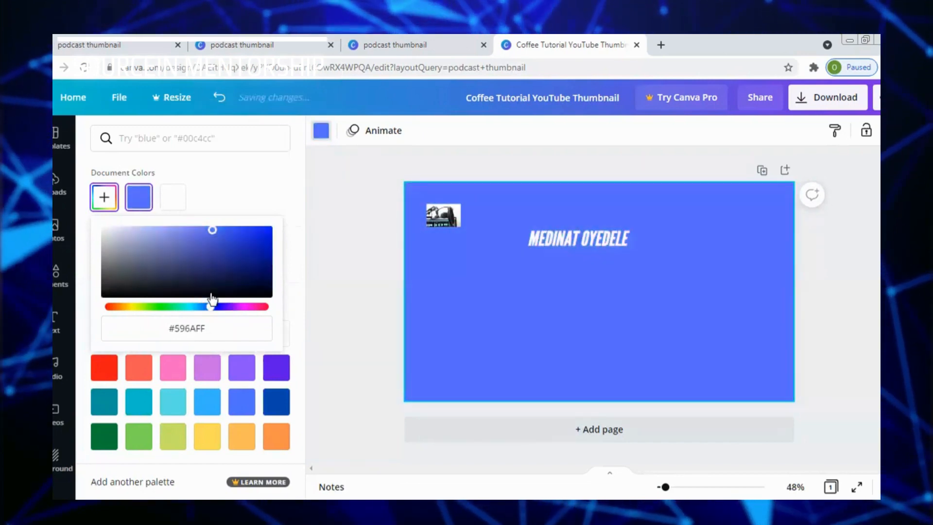
drag(216, 299, 219, 298)
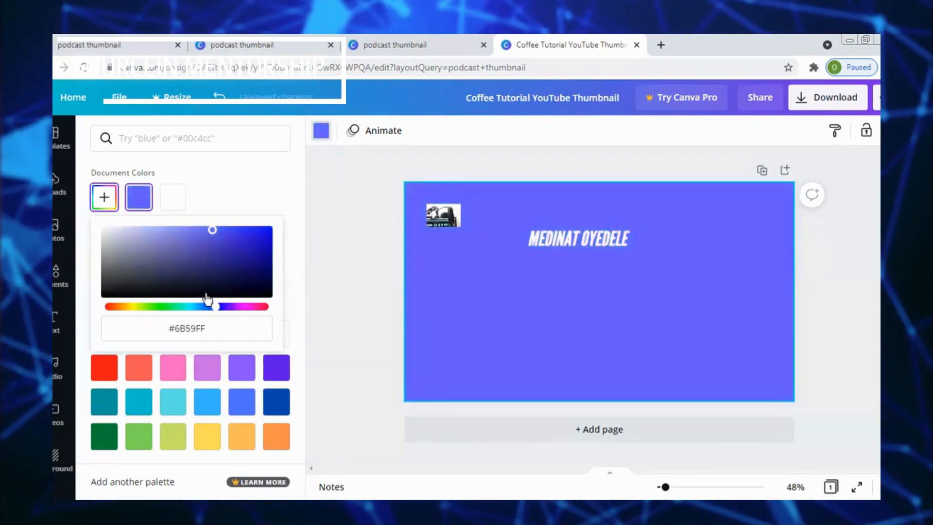
click(205, 300)
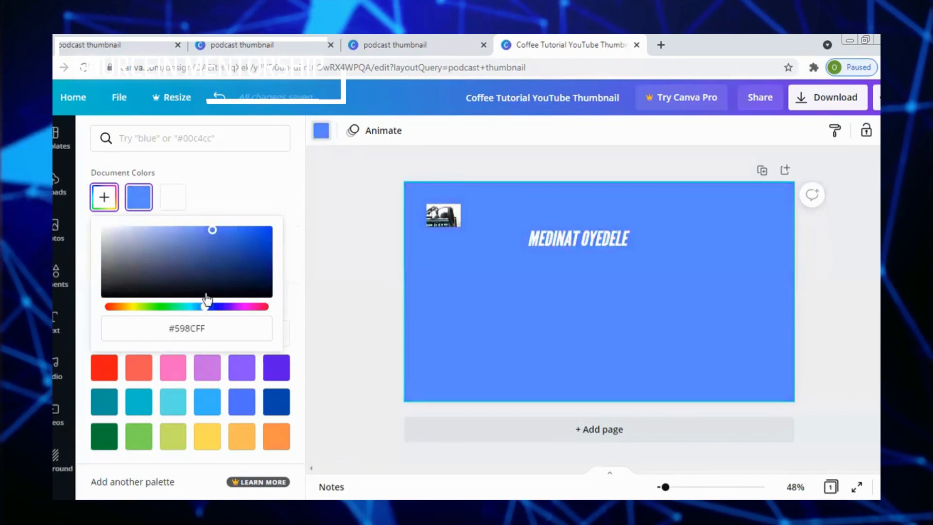
- Set the page background to the cobalt blue swatch and bring up Photos
click(227, 137)
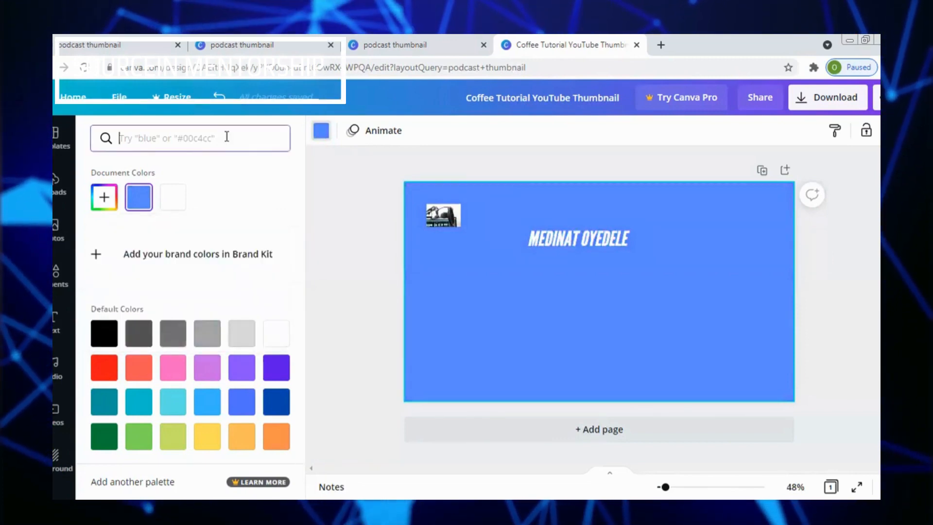
click(275, 402)
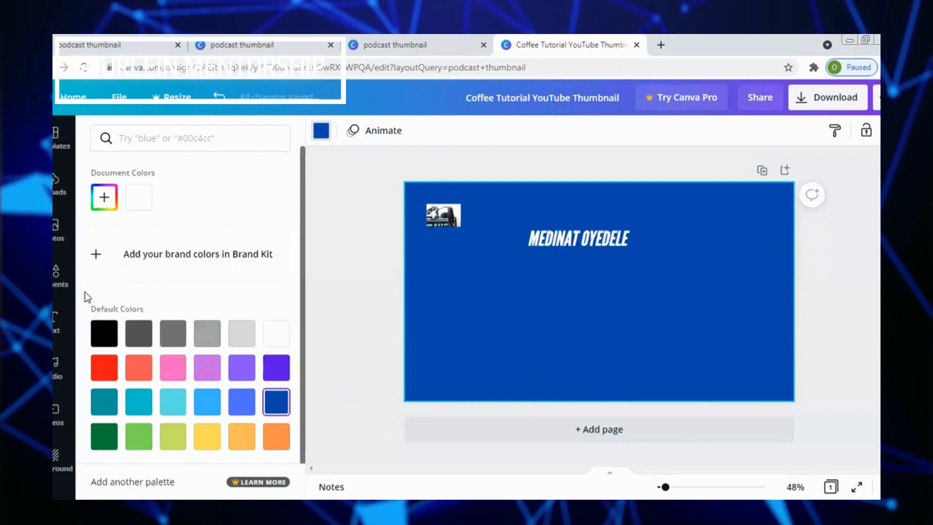
click(56, 233)
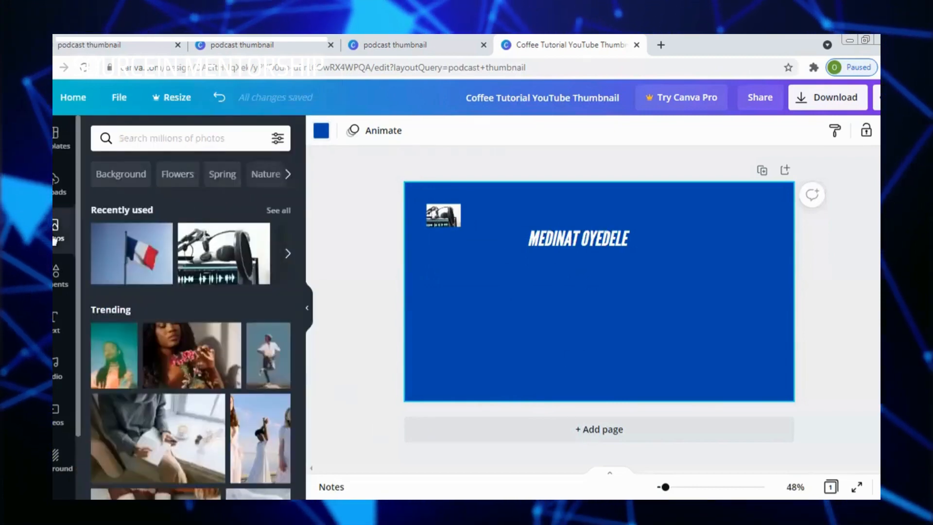
- Browse the uploaded images down to the photo of the woman in the blue jacket
click(59, 194)
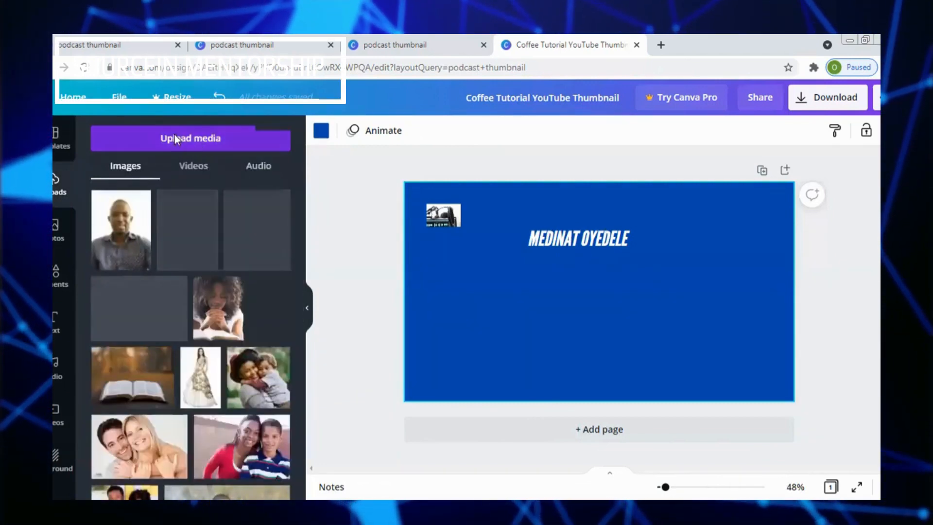
click(175, 139)
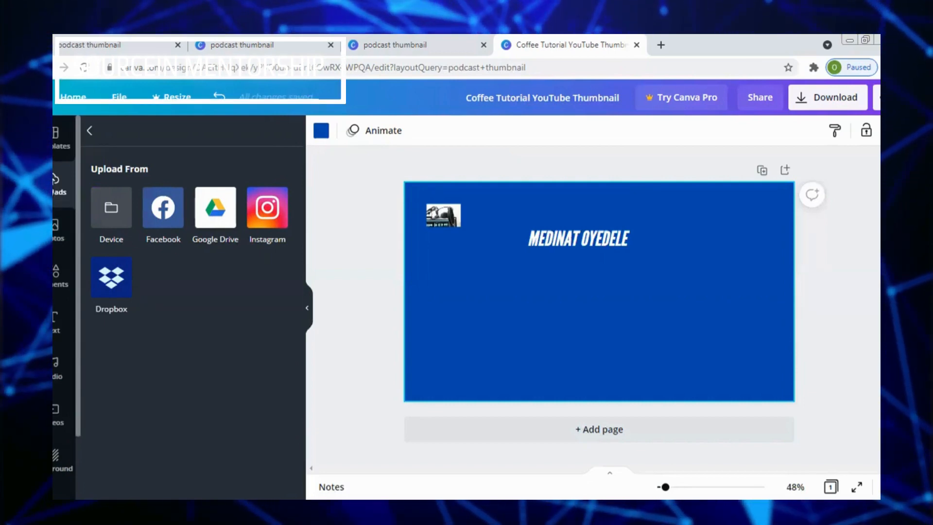
click(89, 129)
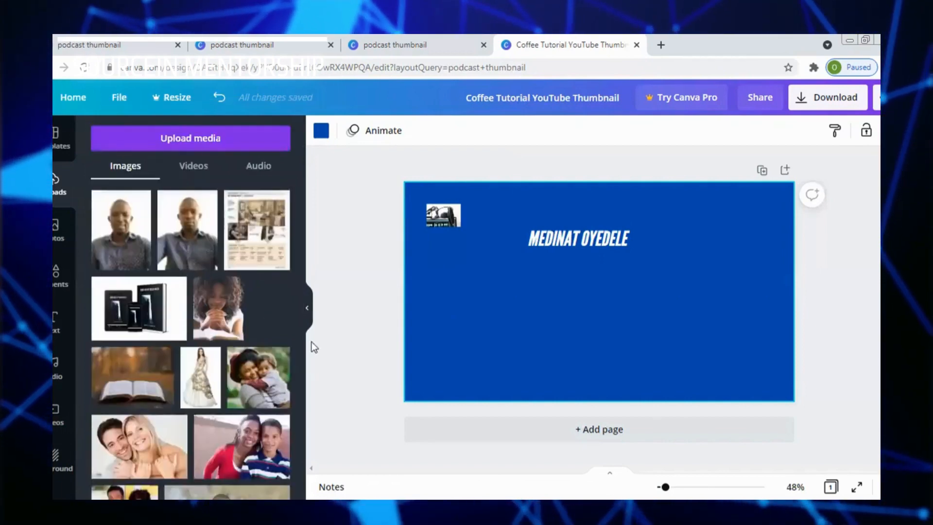
scroll(303, 347, down, 5)
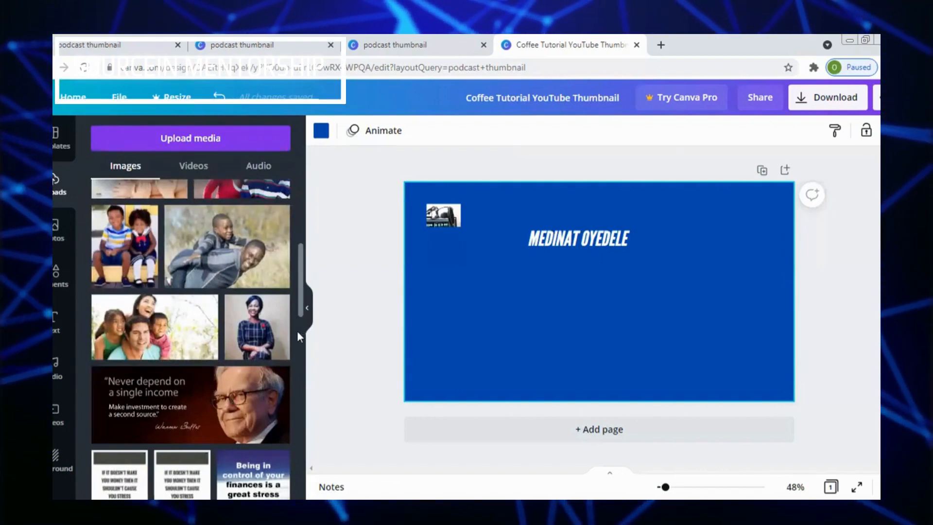
scroll(302, 336, down, 5)
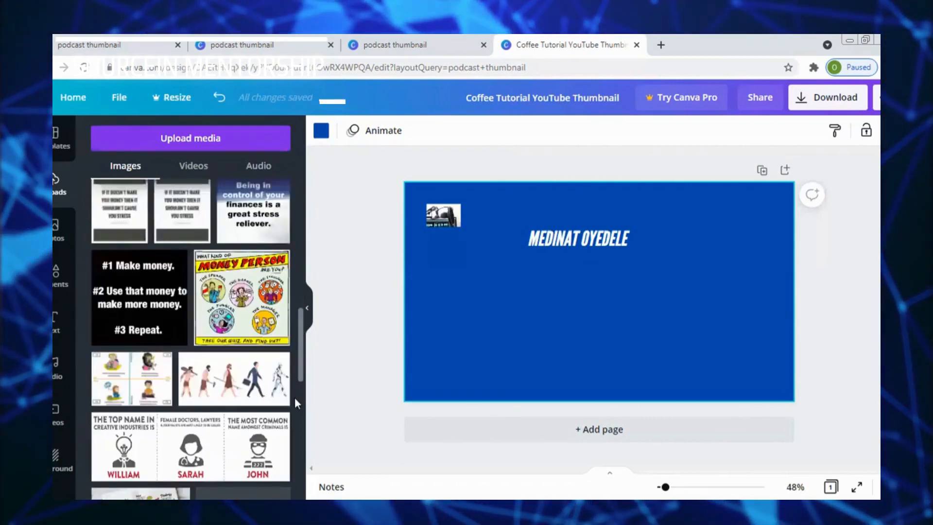
scroll(302, 403, down, 5)
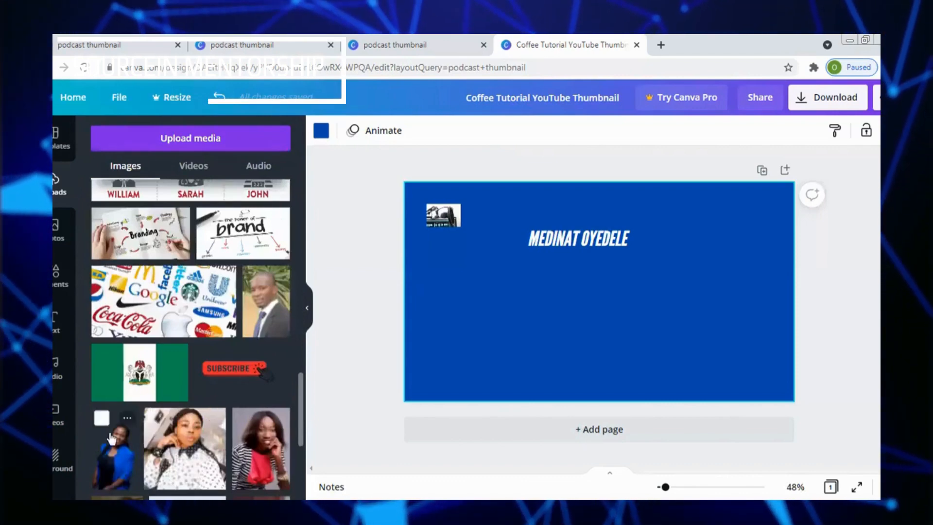
- Add the woman's cutout from Uploads and position it just below the name heading
click(115, 464)
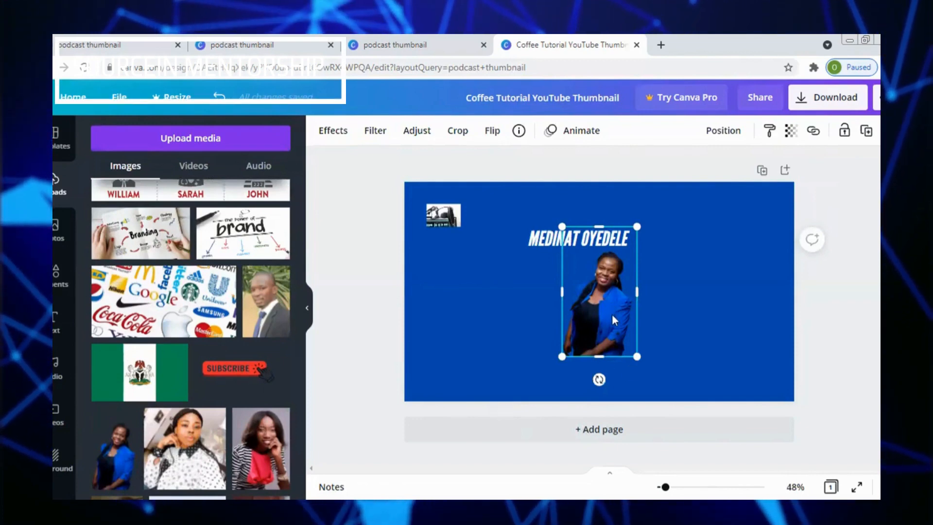
drag(610, 330, 588, 340)
click(672, 319)
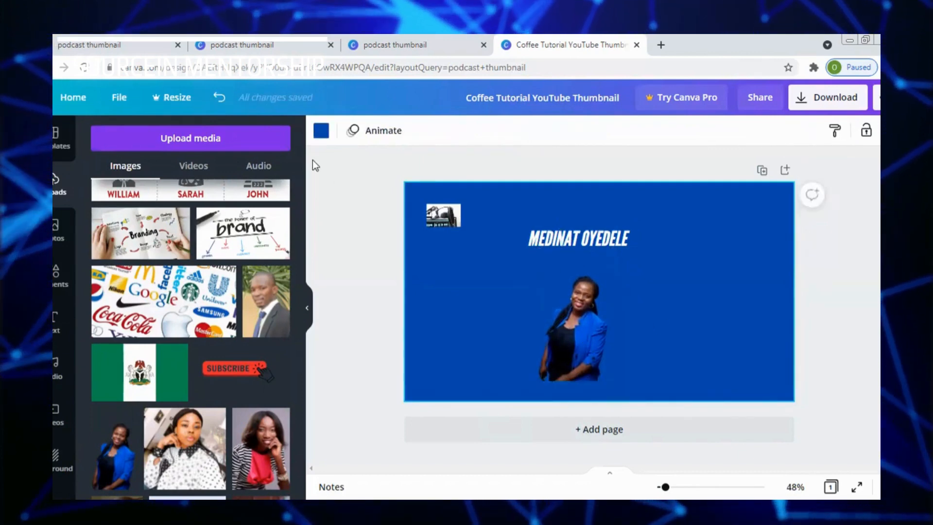
- Try white, red, yellow and dark blue page backgrounds, then settle on light gray
click(320, 132)
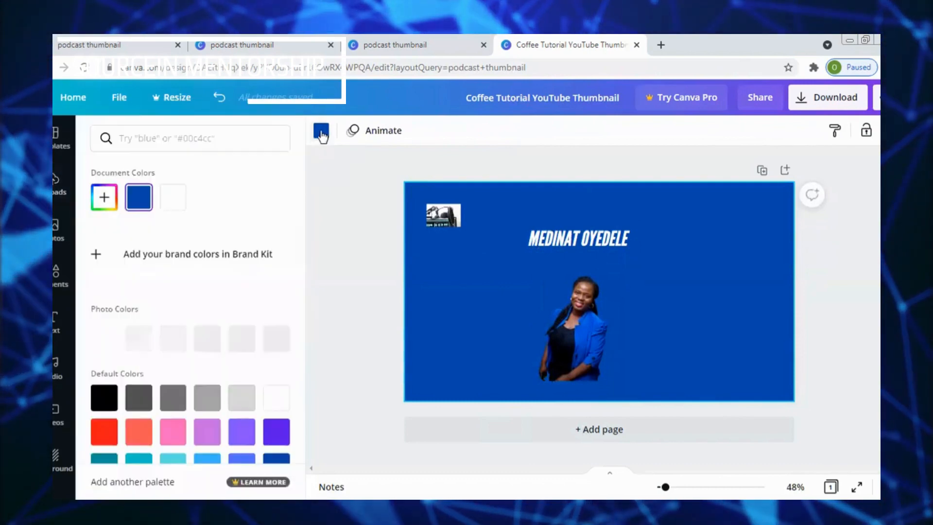
click(174, 206)
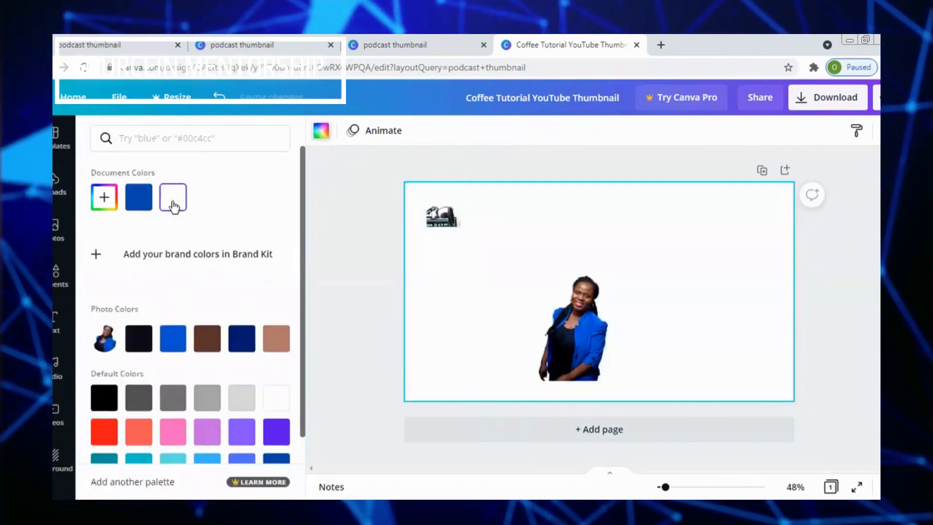
click(104, 439)
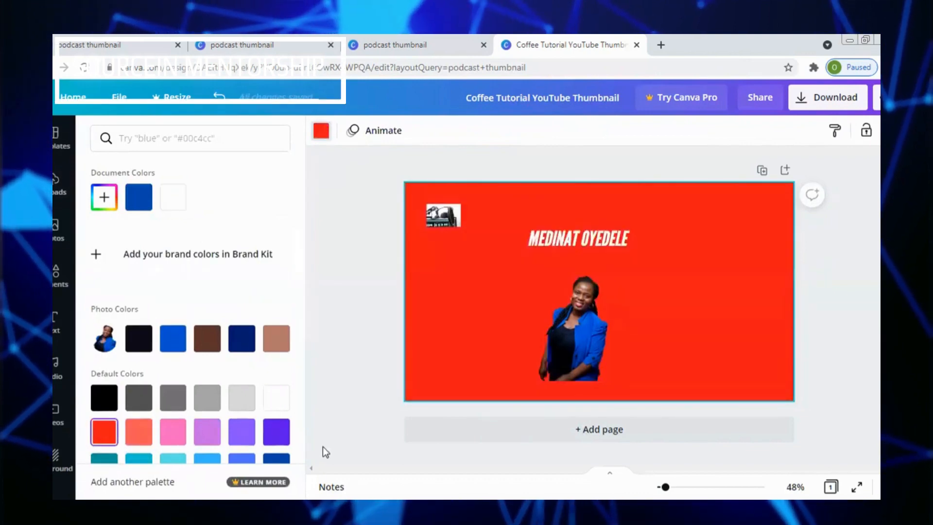
scroll(302, 451, down, 3)
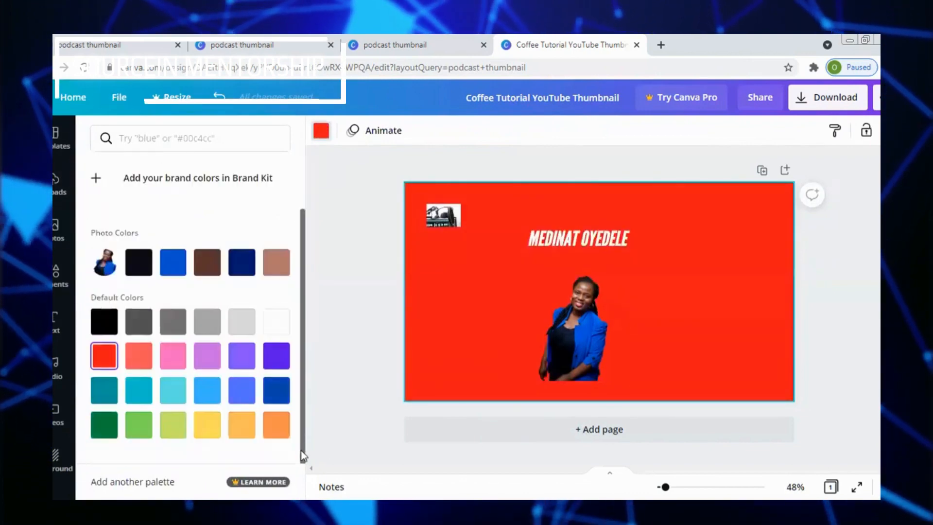
click(205, 433)
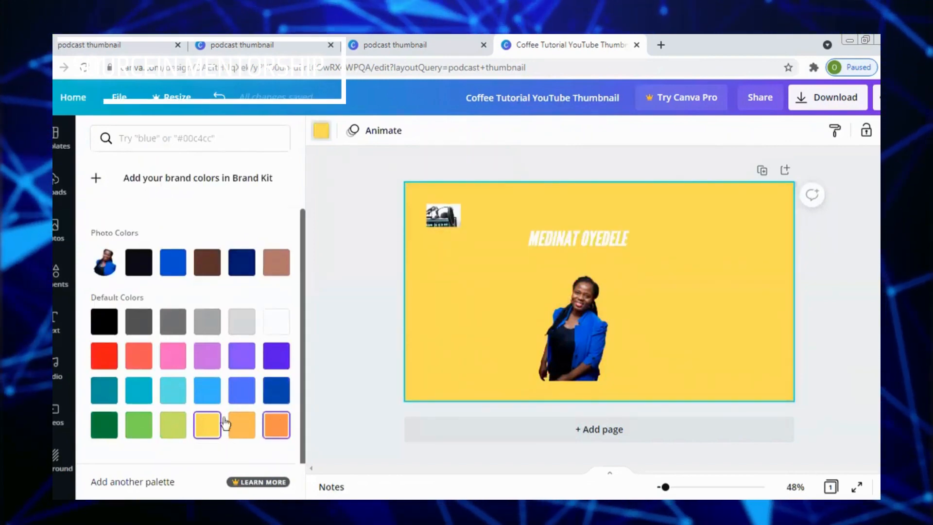
click(275, 401)
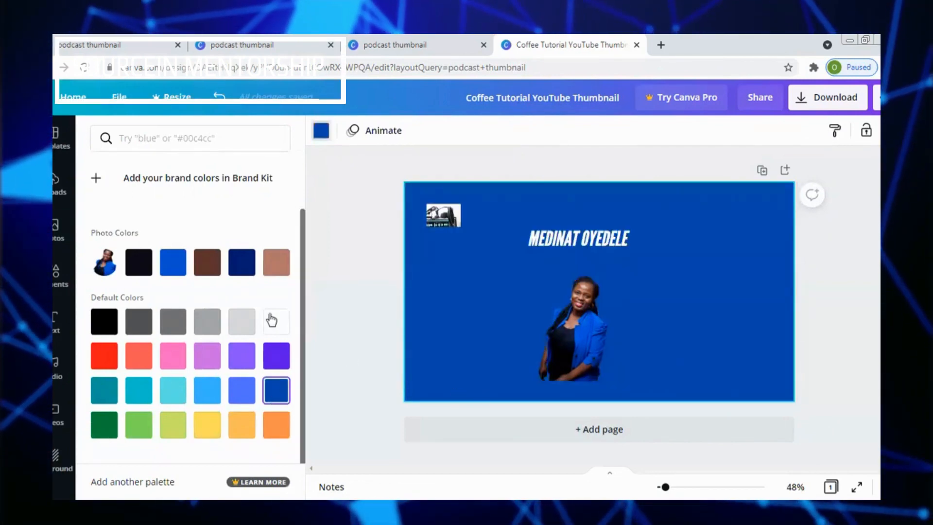
click(246, 324)
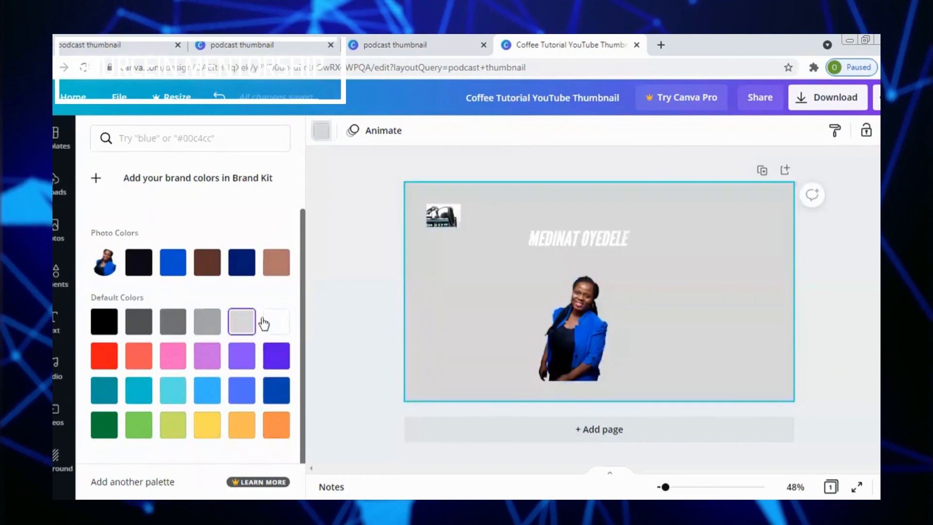
click(612, 240)
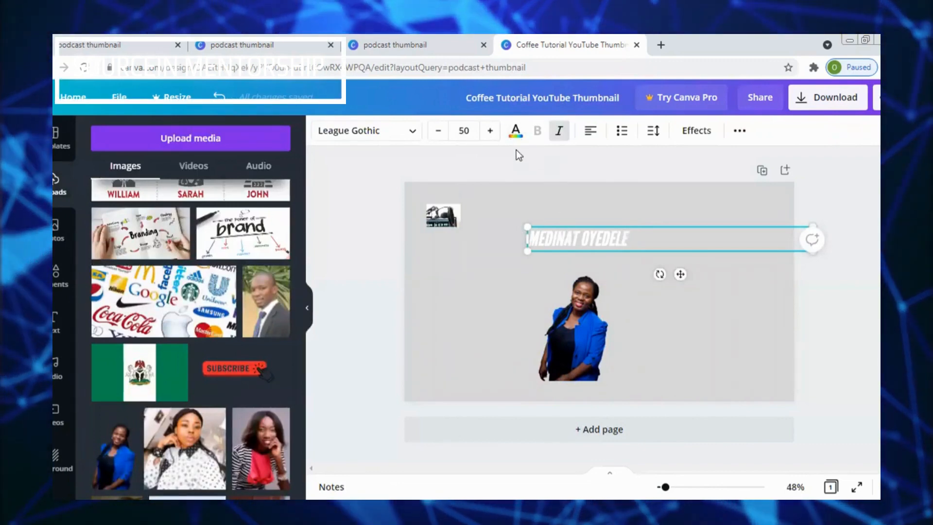
- Colour the name heading dark navy so it reads against the light gray background
click(517, 137)
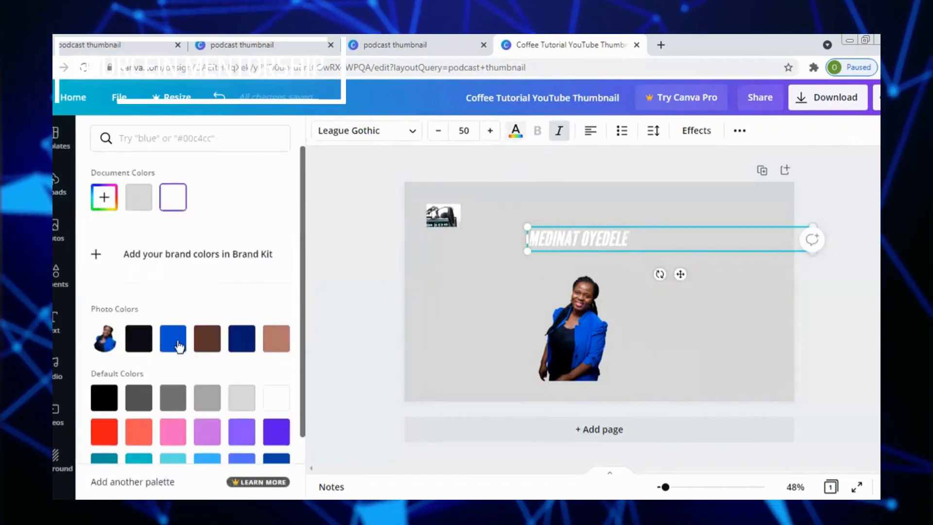
click(240, 342)
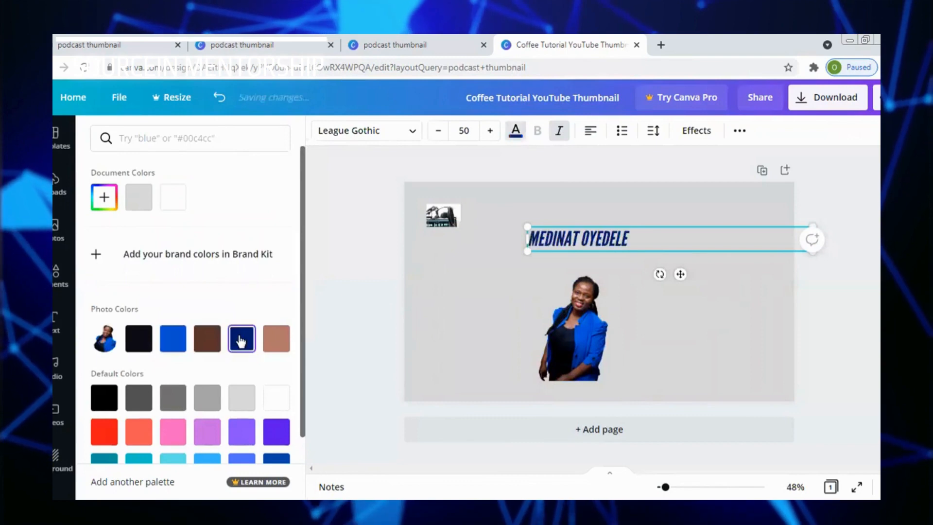
click(679, 339)
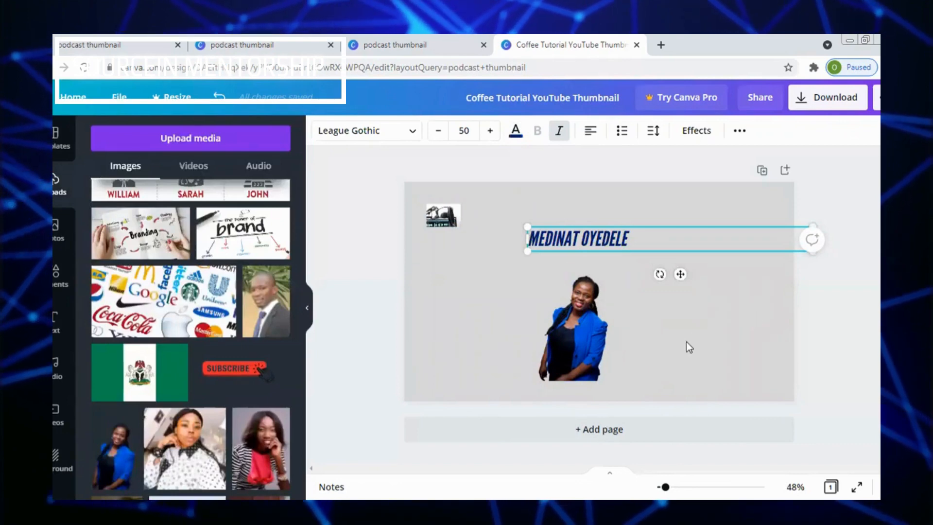
click(687, 342)
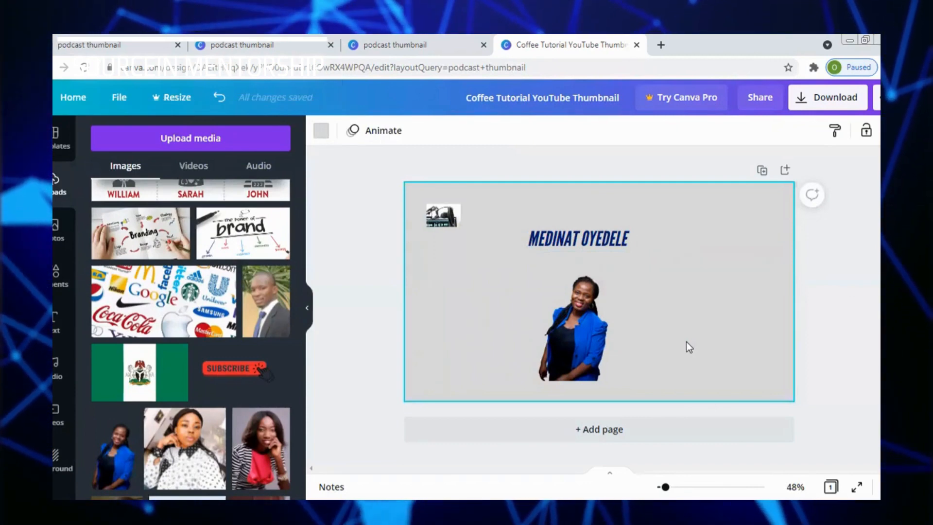
- Shrink the woman's cut-out photo and move it up directly beneath the navy name heading
click(578, 326)
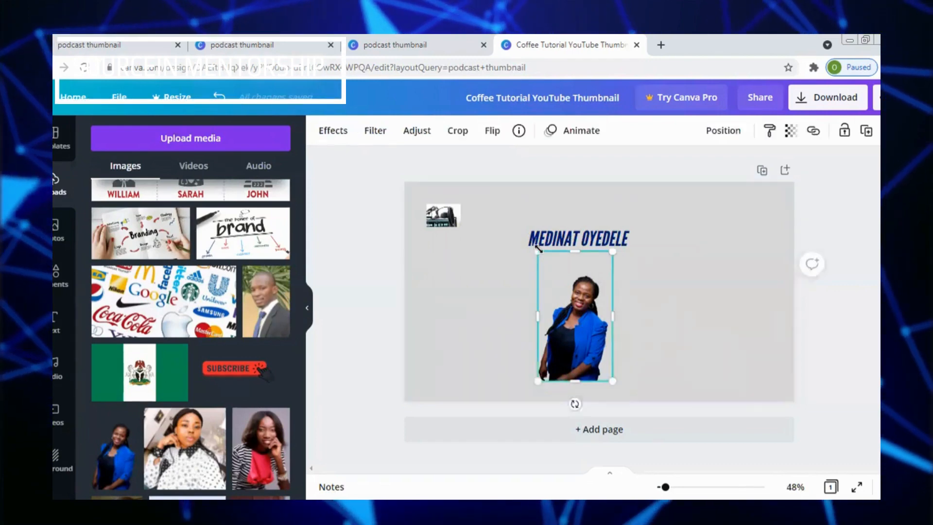
drag(537, 251, 561, 292)
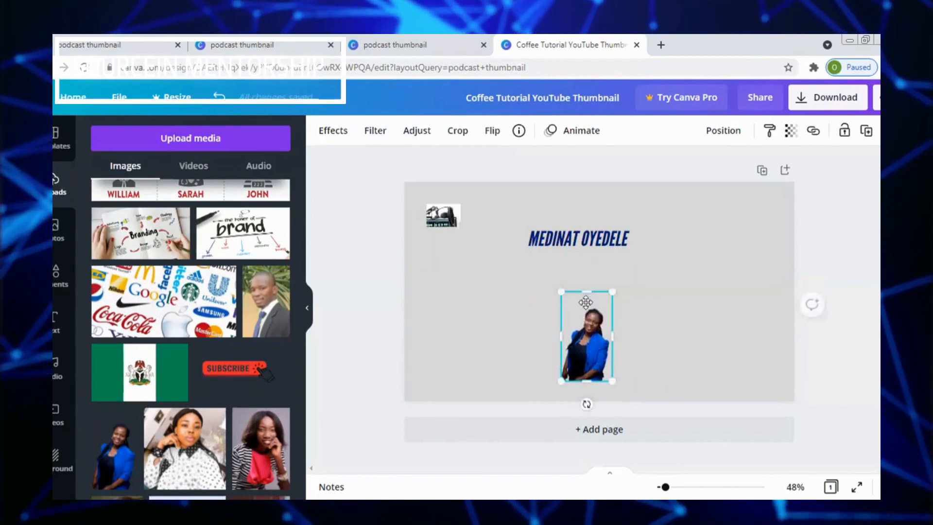
drag(585, 338, 599, 306)
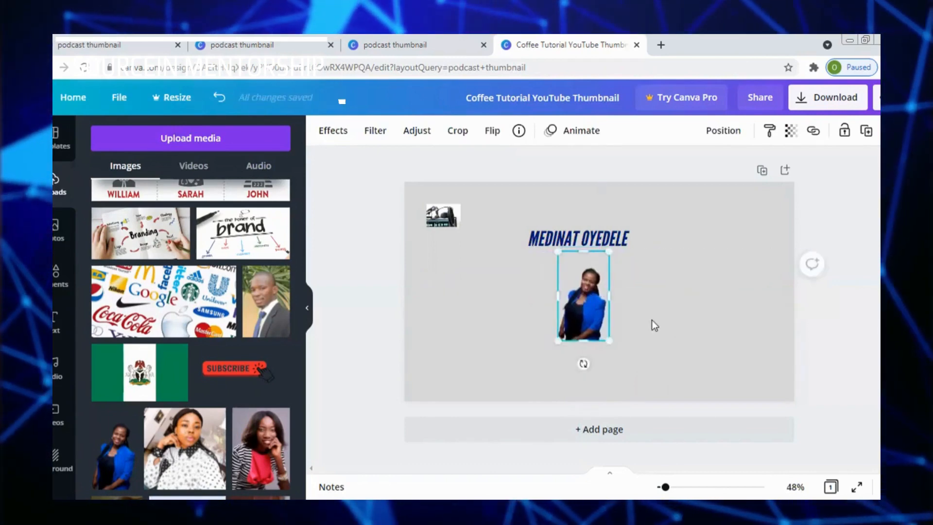
click(652, 321)
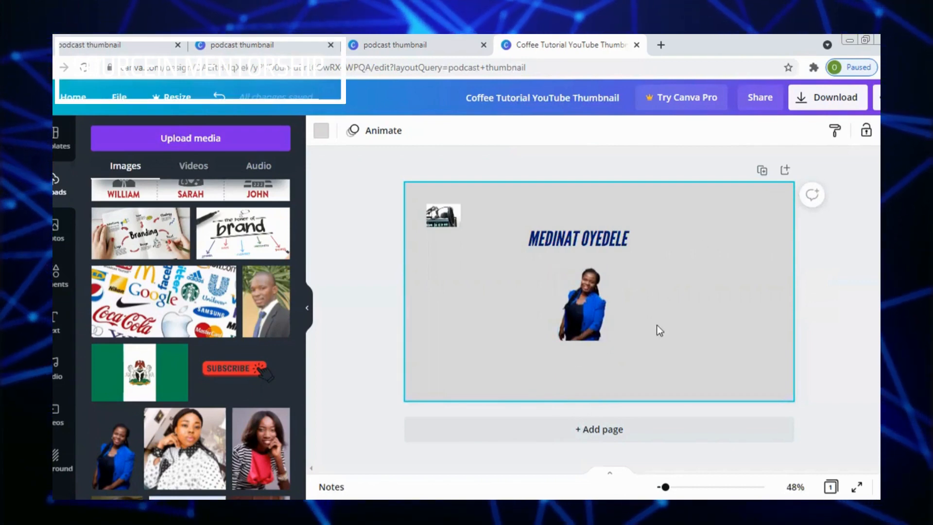
- Add a bold heading reading 'EASY FRENCH WITH' followed by the presenter's first name
click(56, 321)
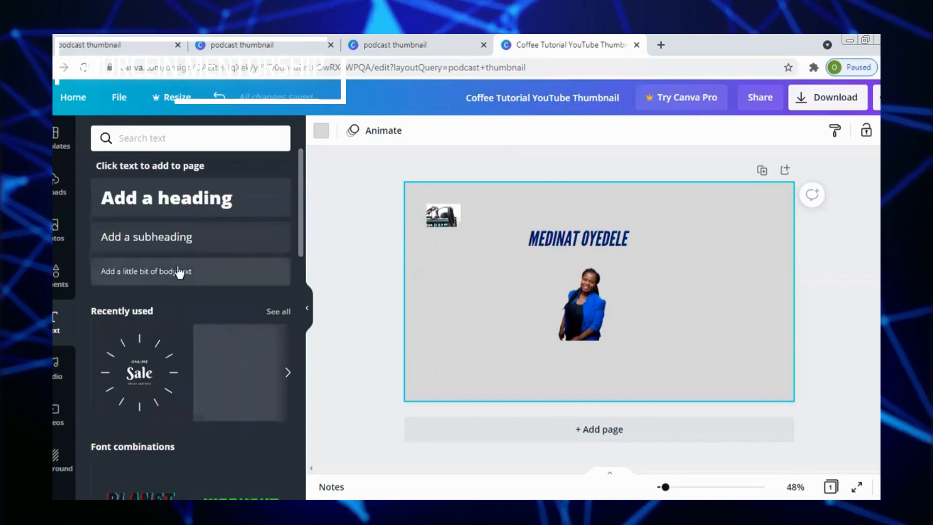
click(194, 207)
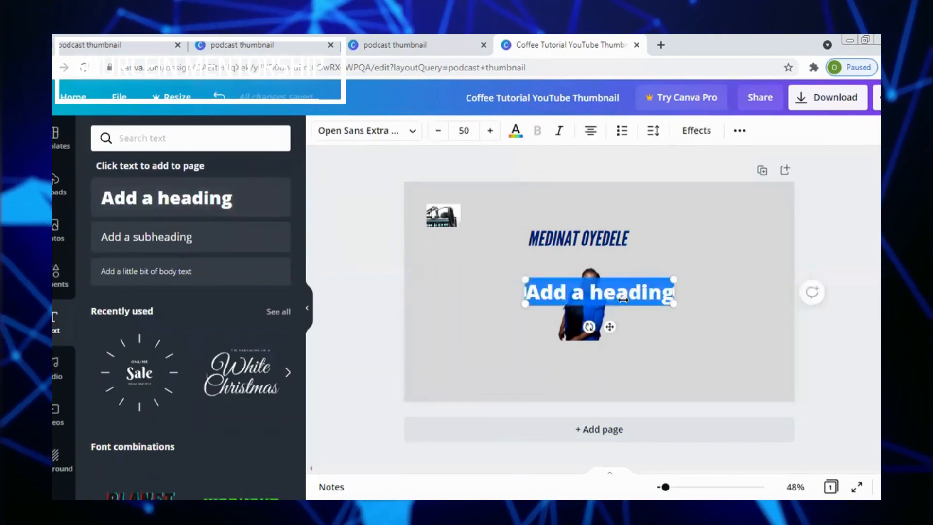
text(EA)
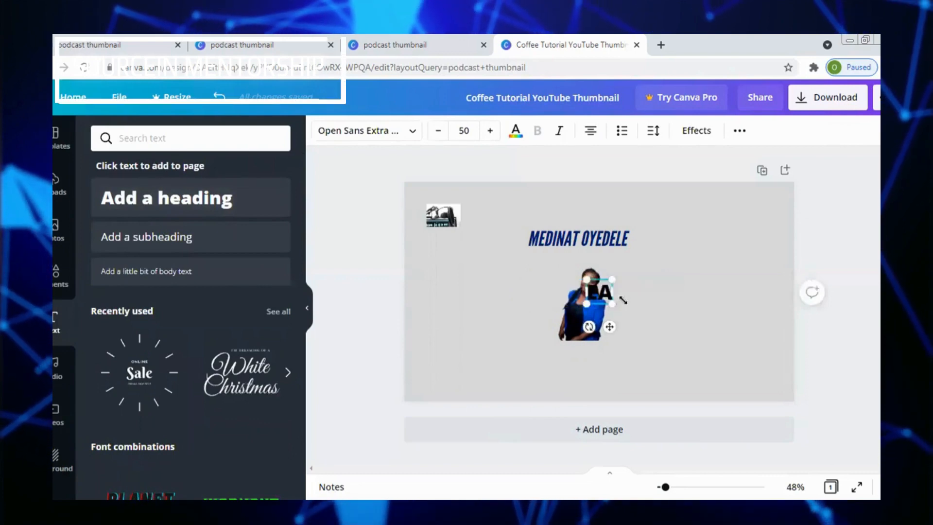
text(SY FRE)
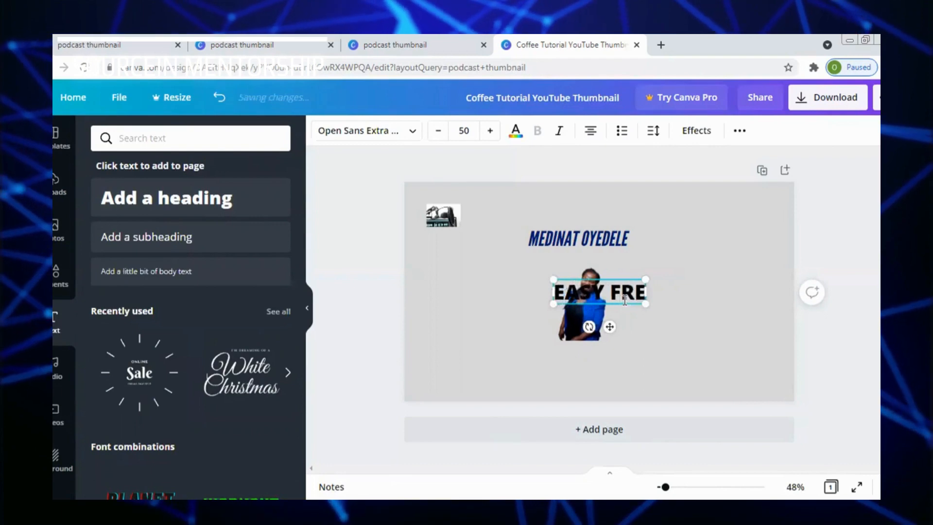
text(NCH WITH)
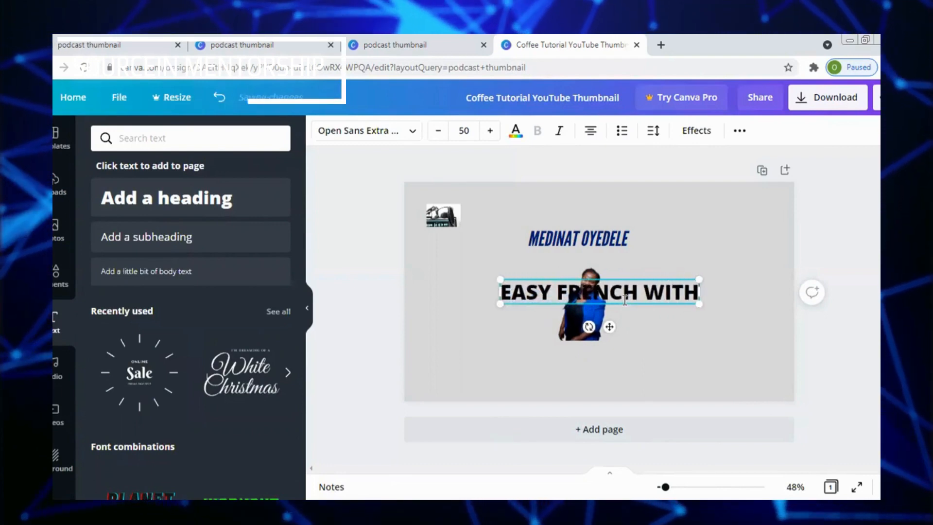
text( MEDIN)
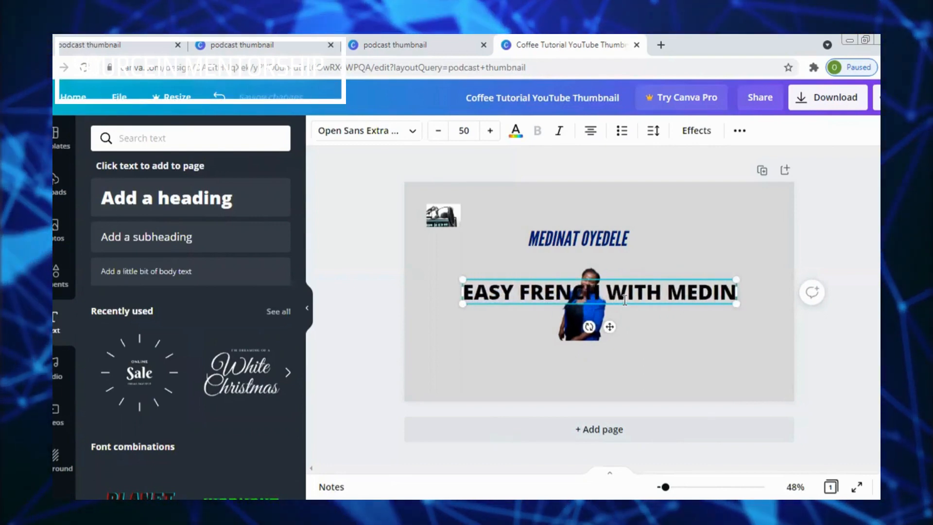
text(AT)
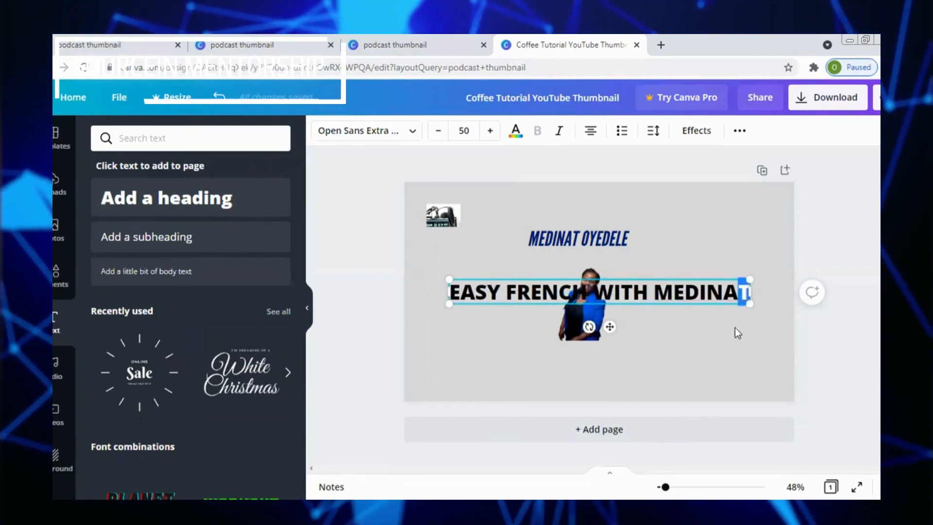
click(706, 264)
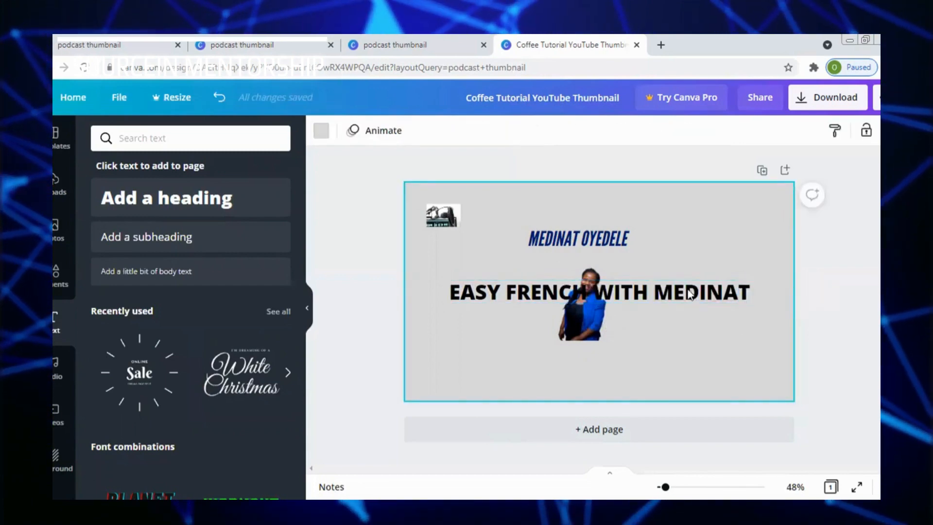
- Move the title to the bottom of the page below the woman, undoing a trial 24° tilt
click(724, 291)
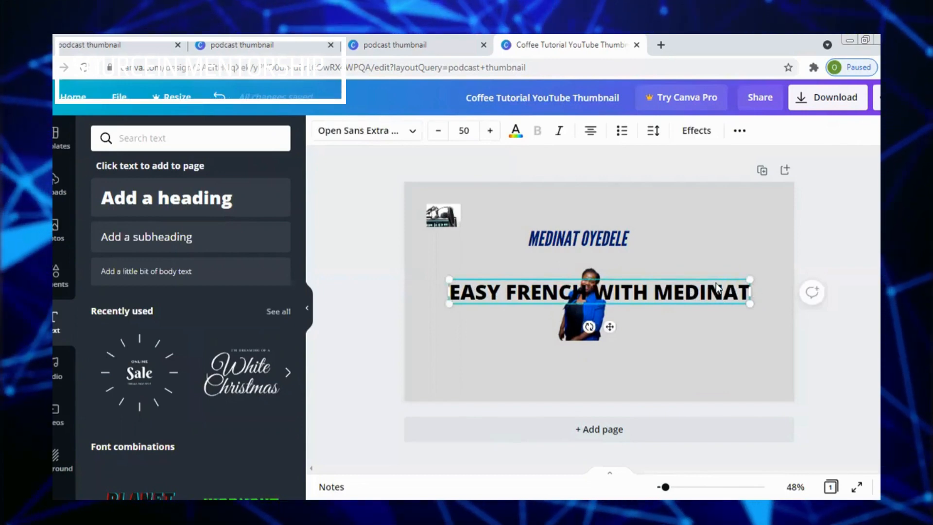
drag(717, 286, 717, 283)
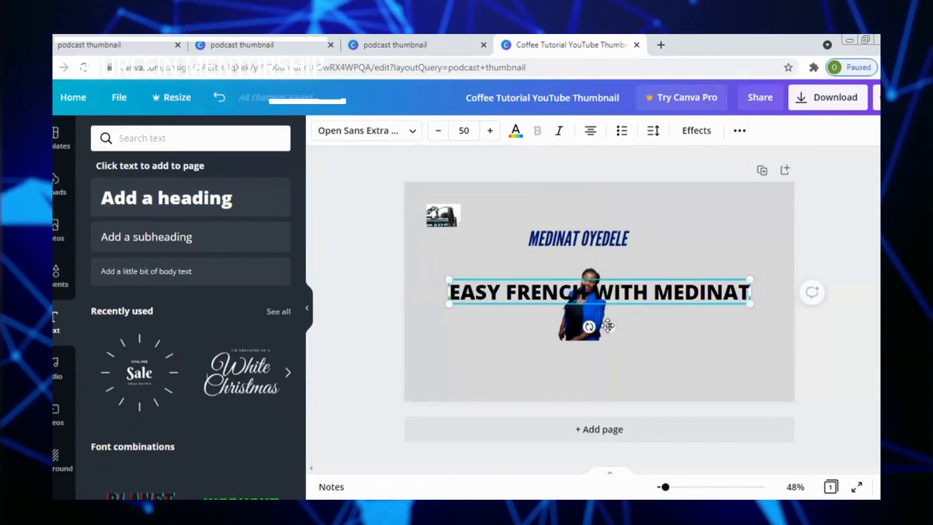
drag(609, 329, 610, 380)
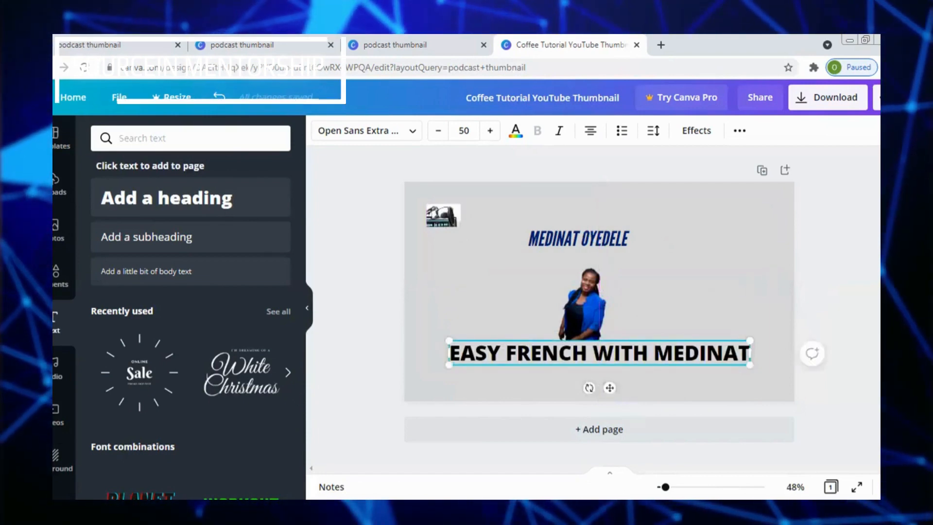
mouse_move(589, 388)
mouse_down()
mouse_move(572, 379)
mouse_move(578, 372)
mouse_up()
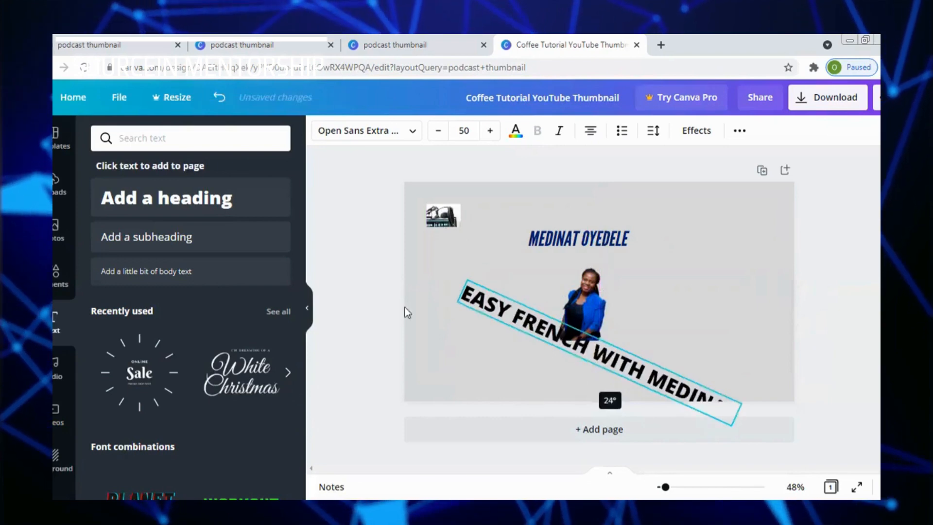
drag(407, 312, 407, 312)
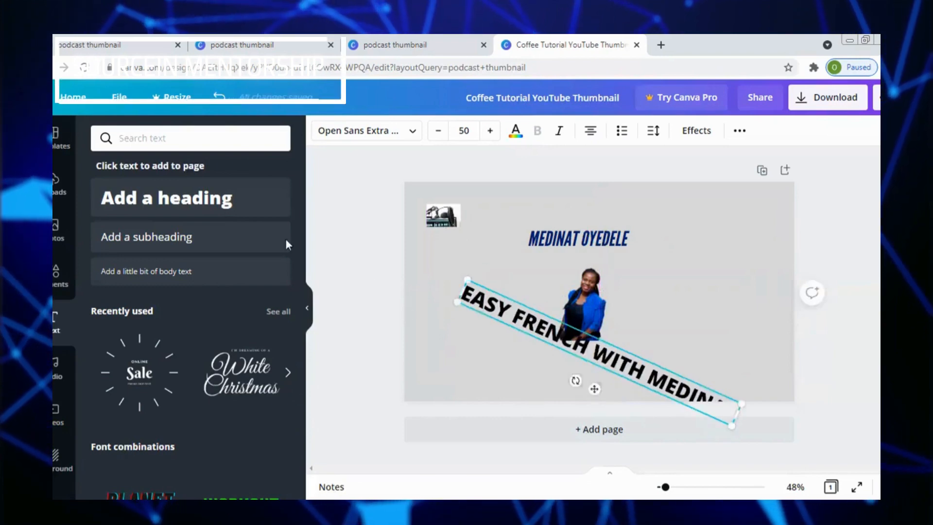
click(220, 98)
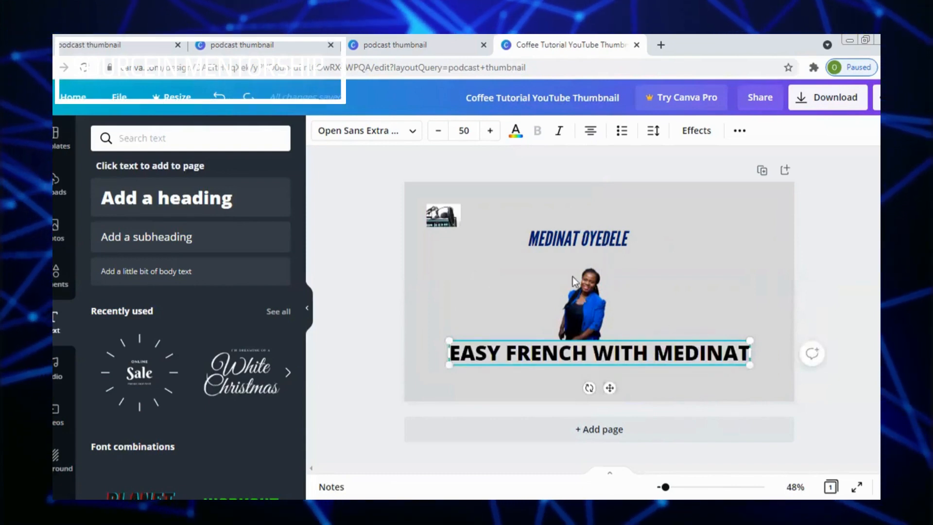
- Reduce the presenter's name text to size 26 and place it just above the woman's head
click(593, 238)
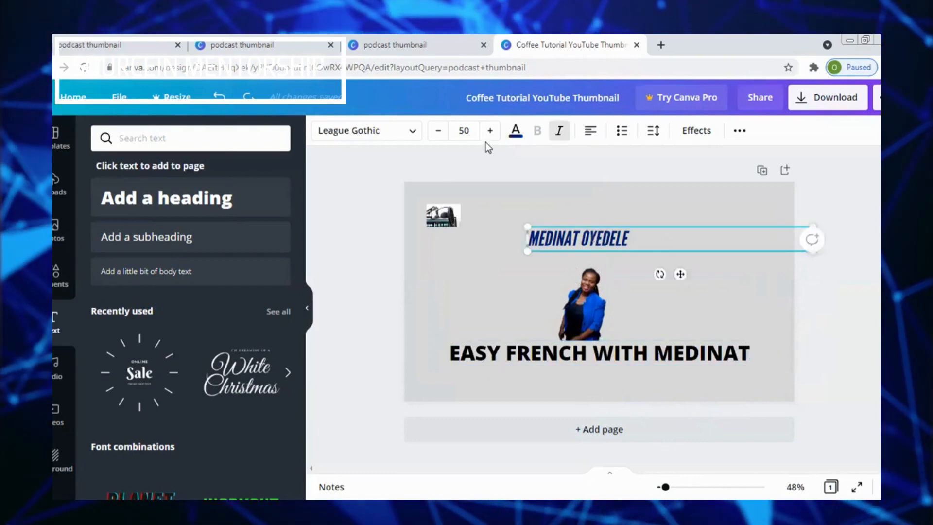
click(438, 134)
click(438, 134)
click(438, 133)
click(438, 134)
click(438, 133)
click(437, 133)
double_click(437, 134)
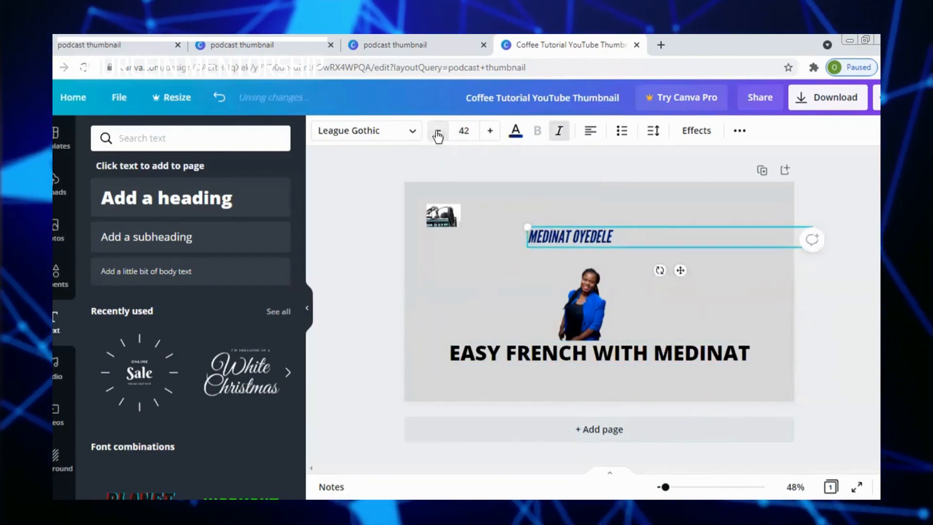
double_click(438, 134)
double_click(438, 133)
double_click(438, 133)
double_click(437, 134)
click(438, 134)
click(438, 134)
click(438, 134)
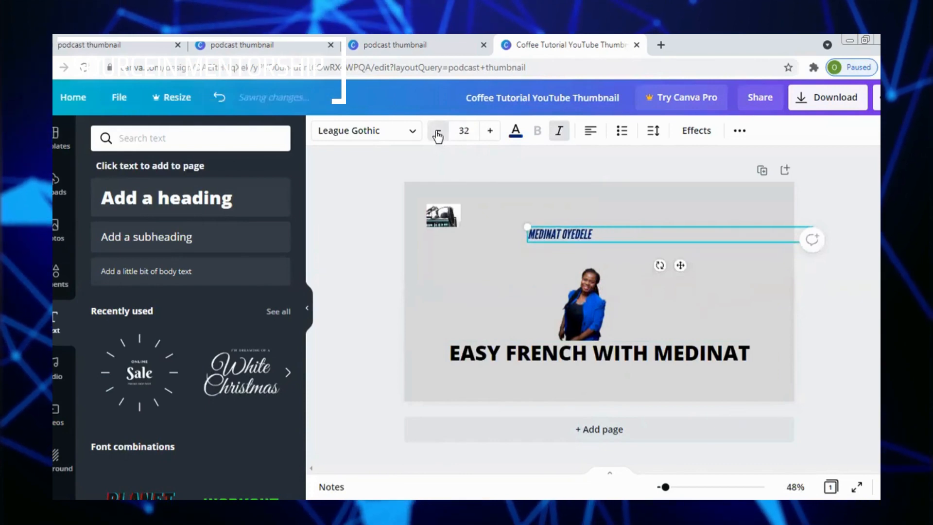
click(437, 134)
click(438, 133)
click(437, 134)
click(438, 133)
click(438, 134)
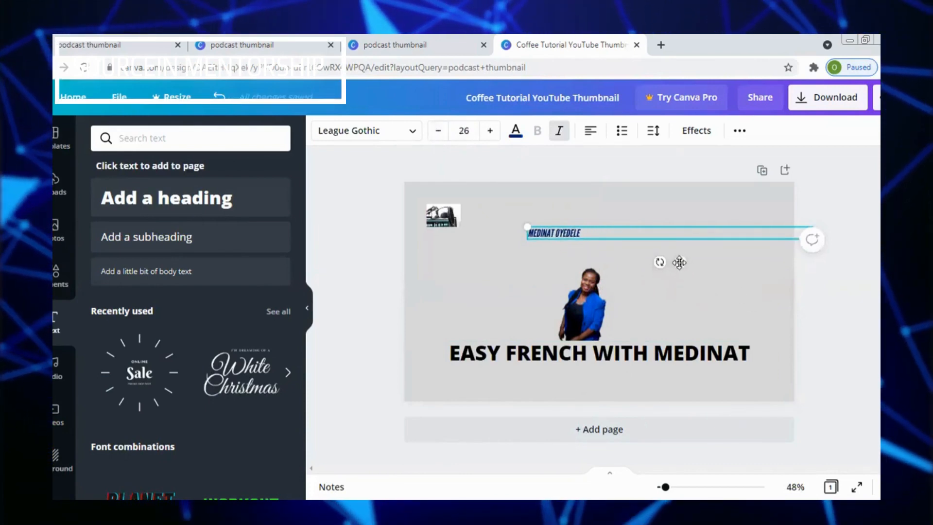
drag(677, 264, 708, 275)
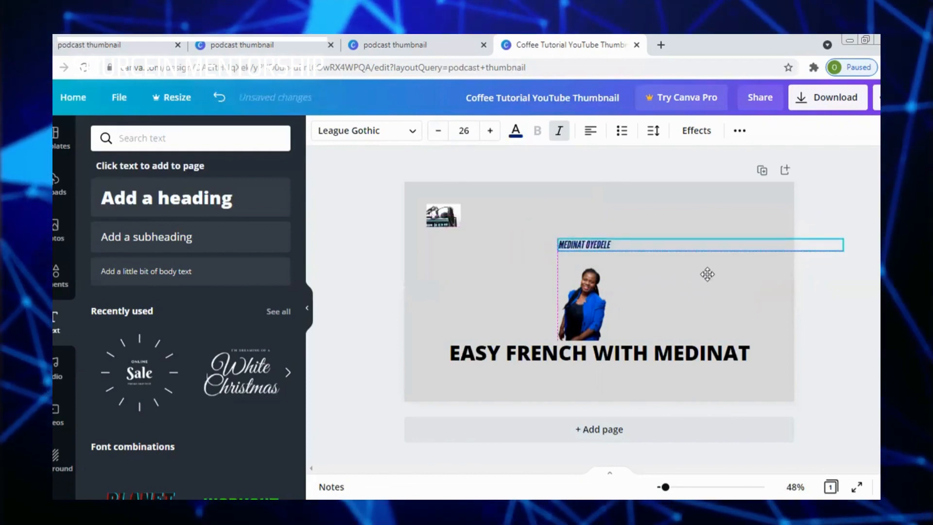
click(697, 200)
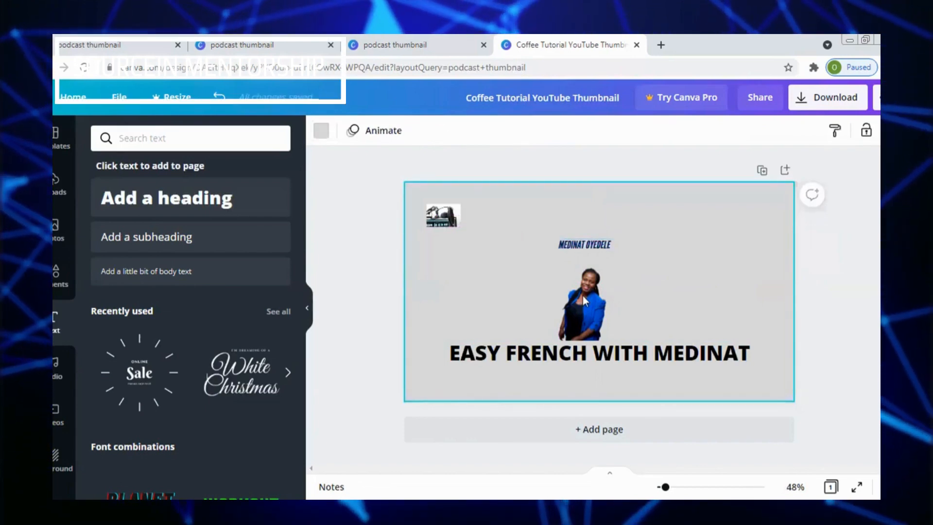
- Set the whole title in the Bukhari Script font and browse further down the font list
click(532, 357)
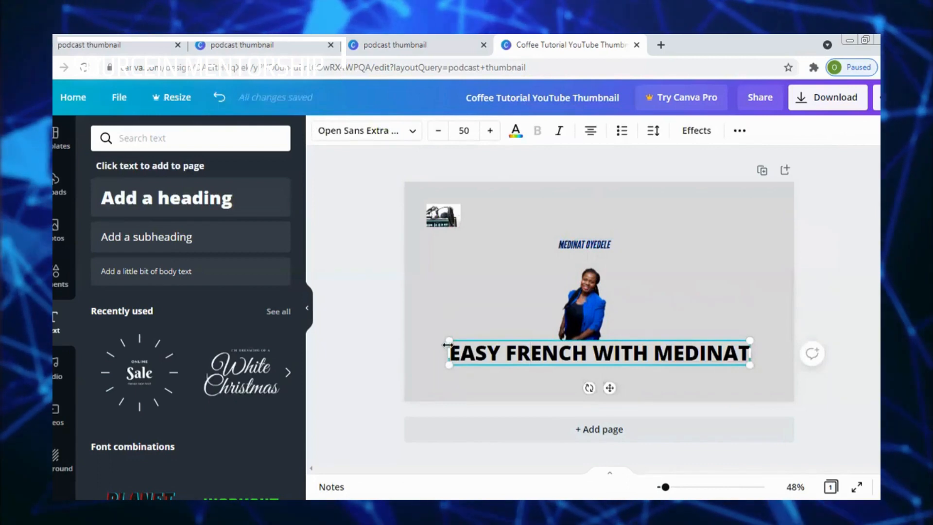
drag(478, 352, 742, 377)
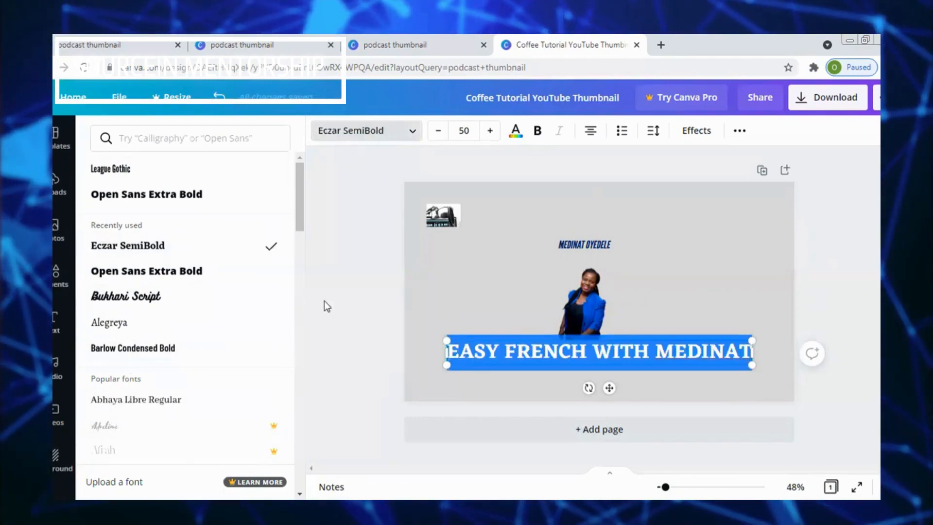
click(178, 303)
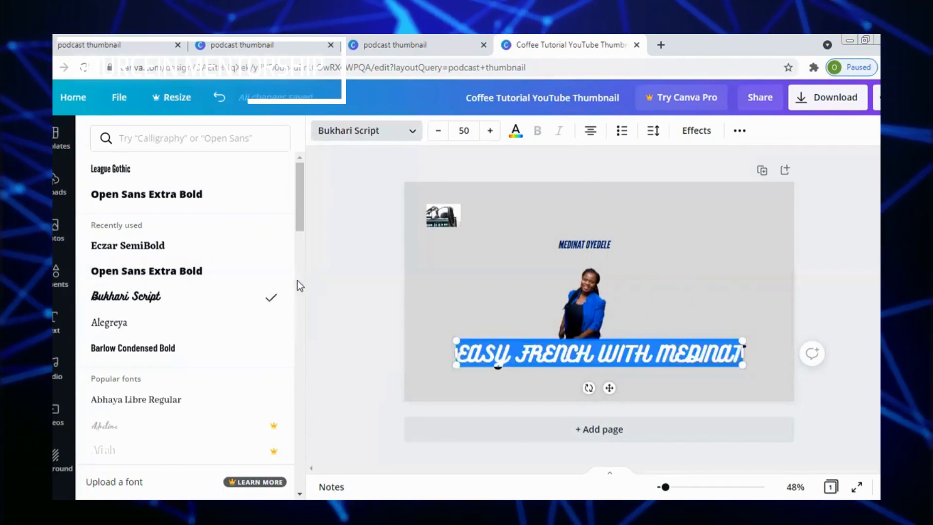
scroll(297, 280, down, 5)
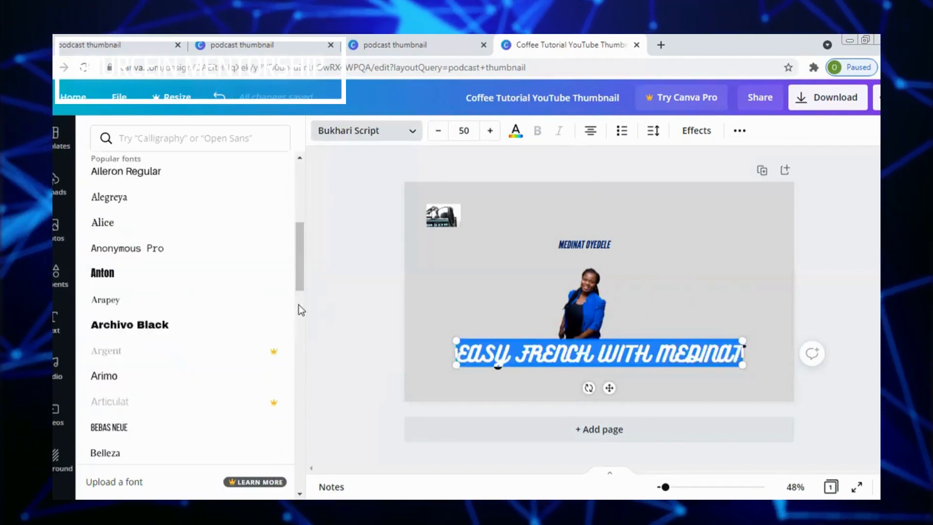
scroll(299, 305, down, 5)
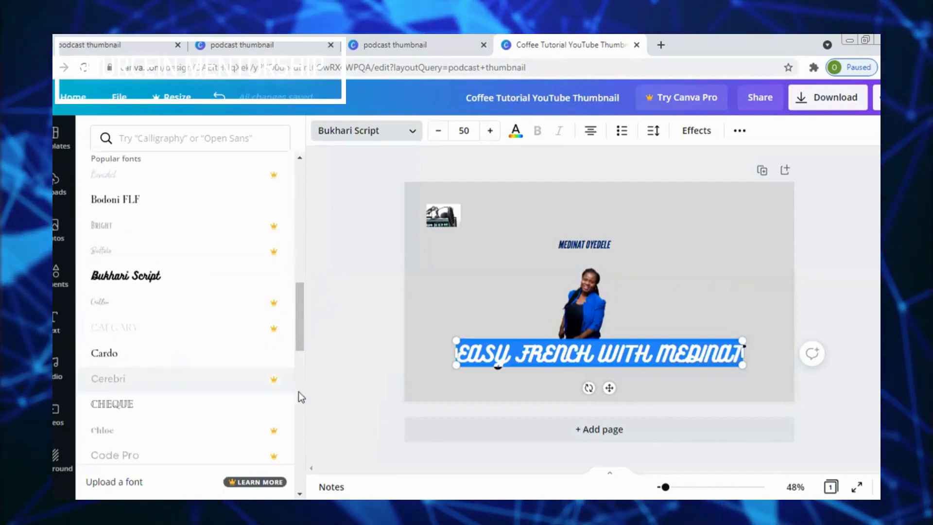
scroll(302, 386, down, 1)
scroll(302, 386, down, 6)
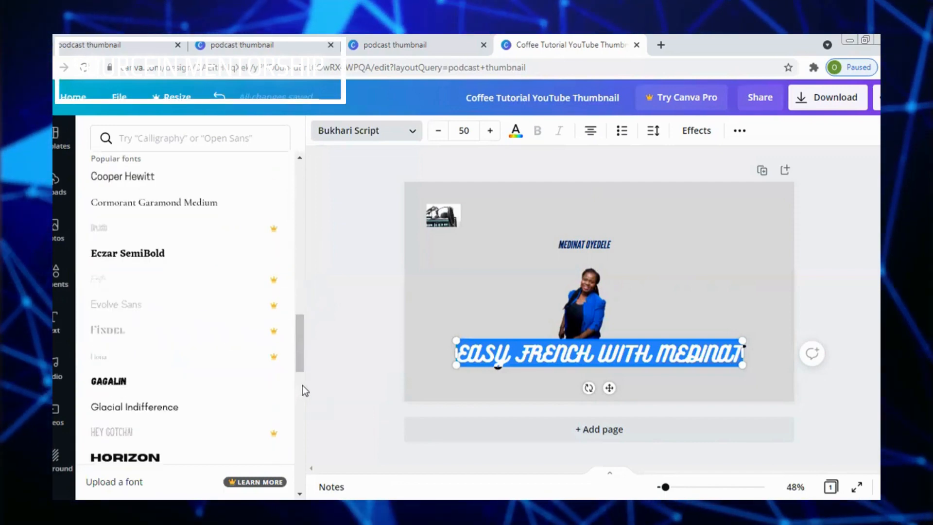
scroll(297, 391, down, 8)
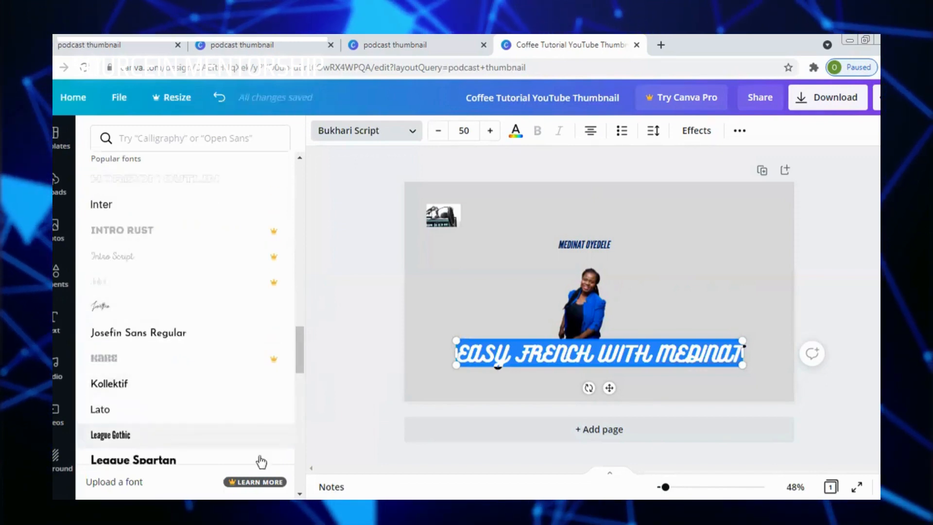
scroll(302, 406, down, 6)
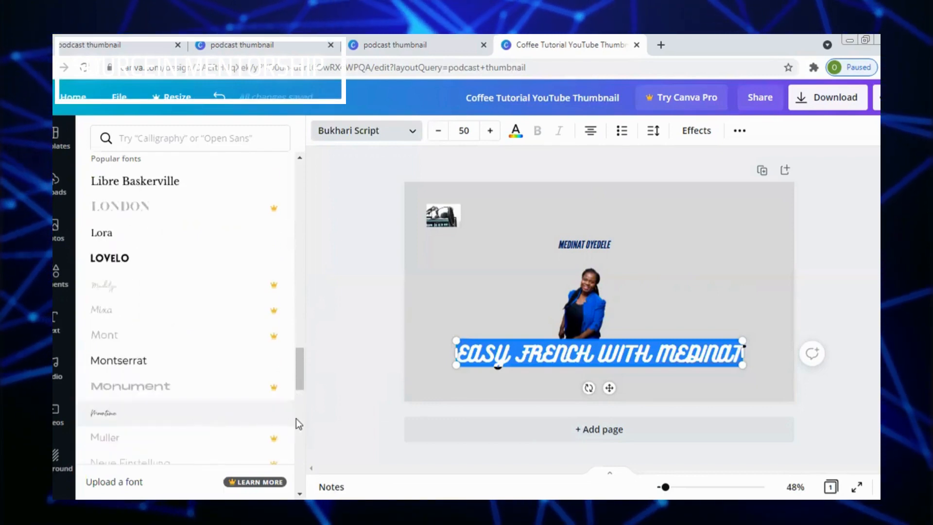
scroll(299, 418, down, 5)
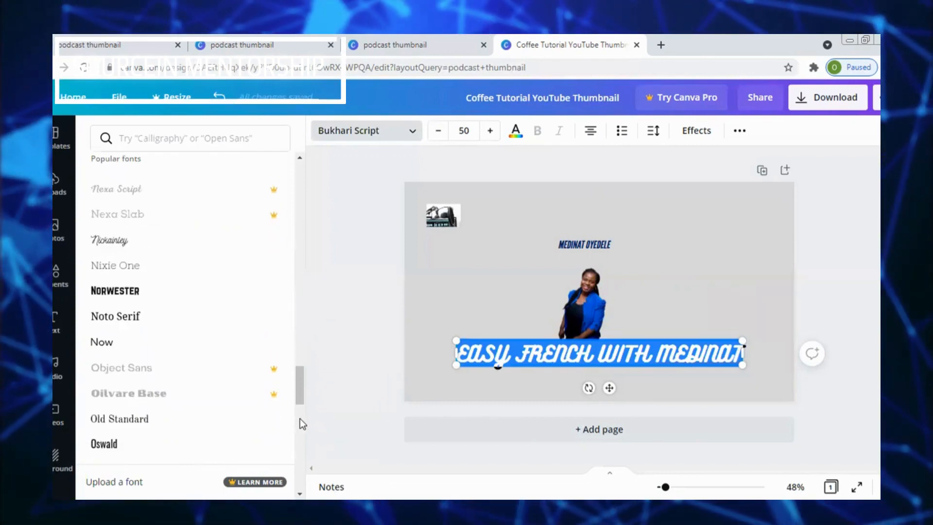
scroll(299, 418, down, 4)
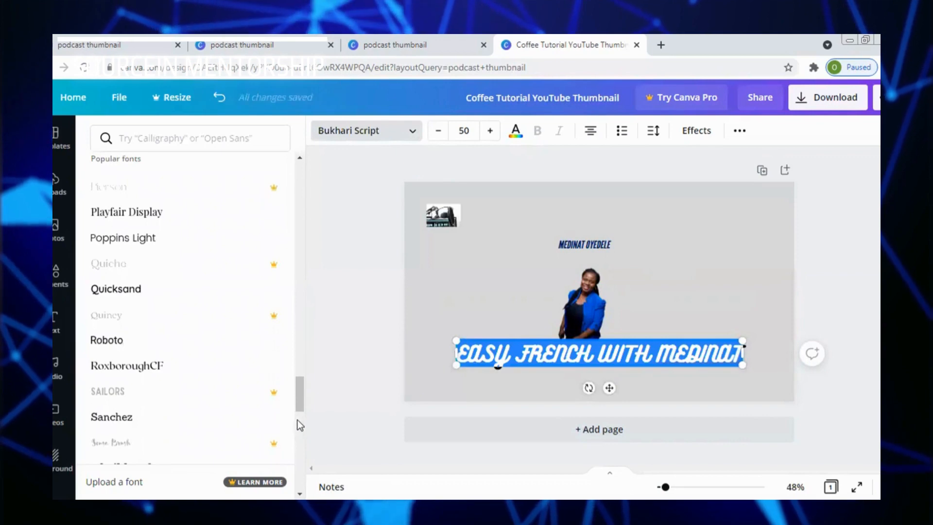
scroll(299, 422, down, 5)
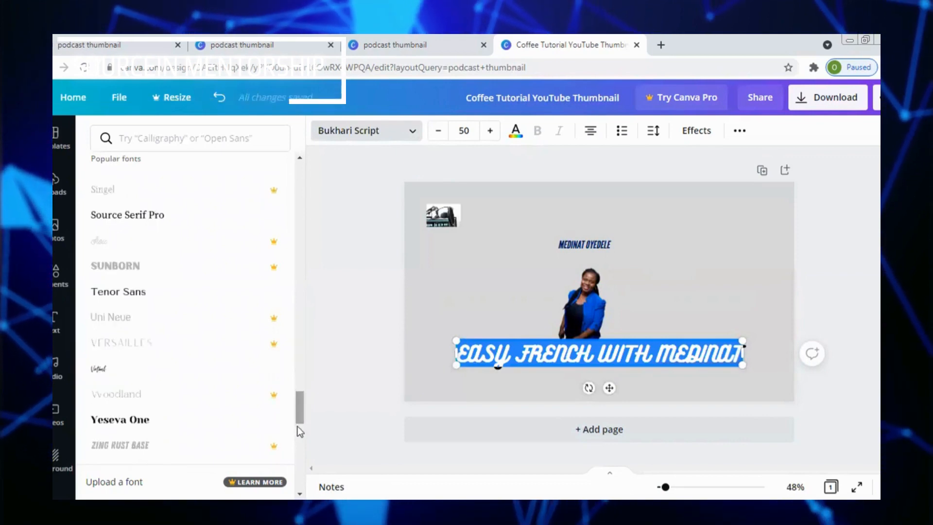
scroll(303, 437, down, 5)
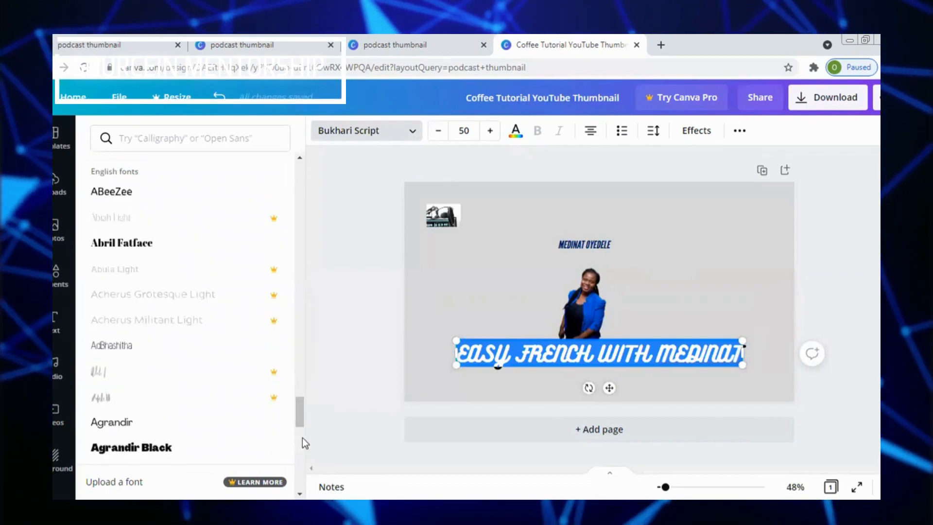
- Try the Allura font on the title, then set it in Anton instead
click(198, 140)
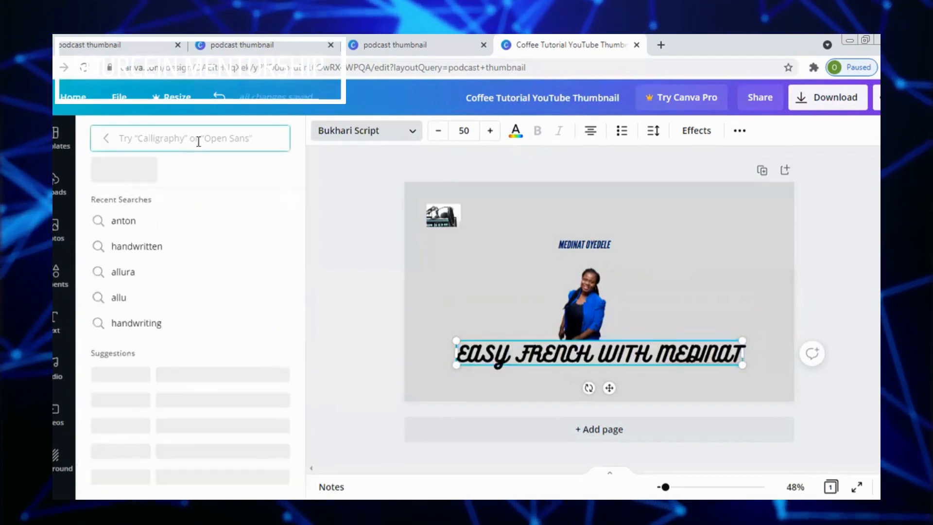
text(ALLURA)
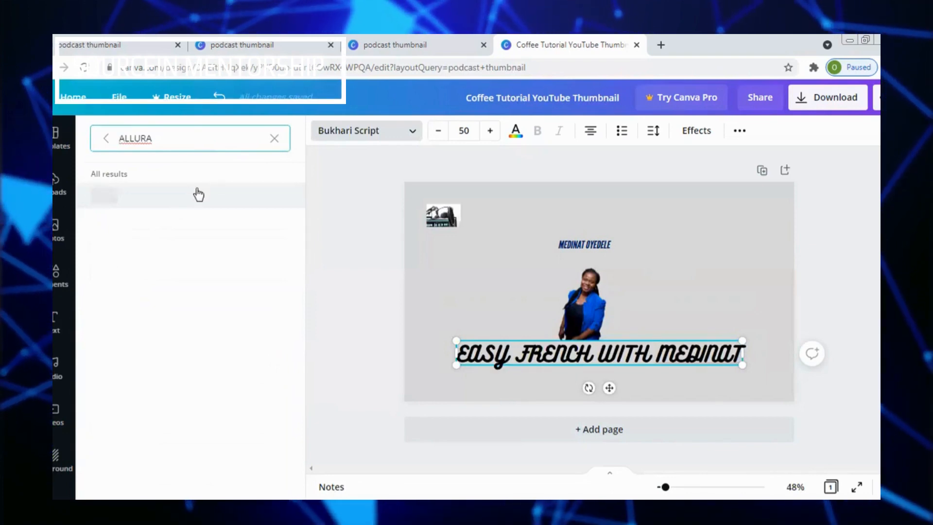
click(216, 203)
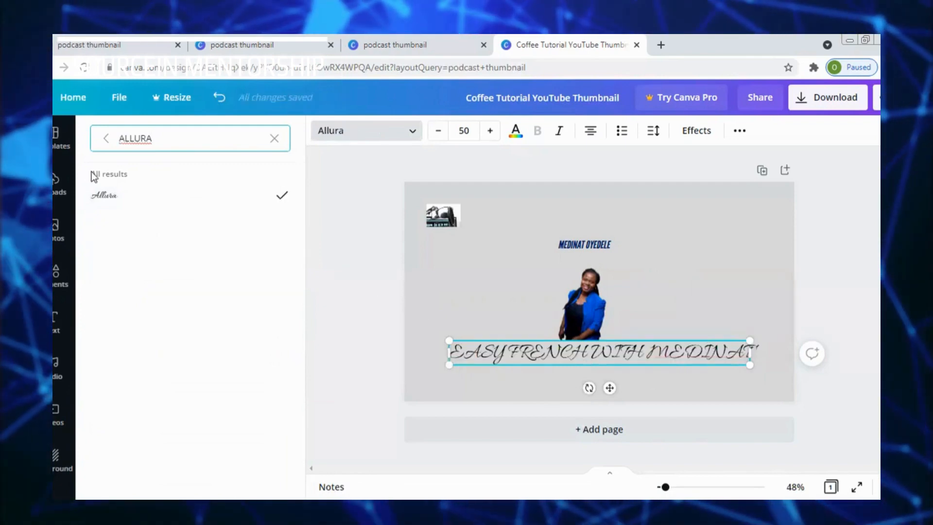
click(275, 138)
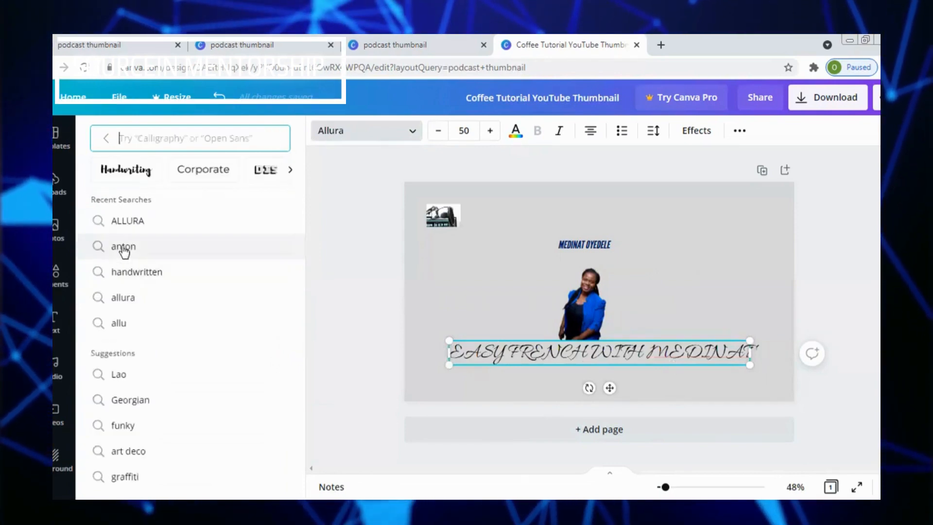
click(123, 247)
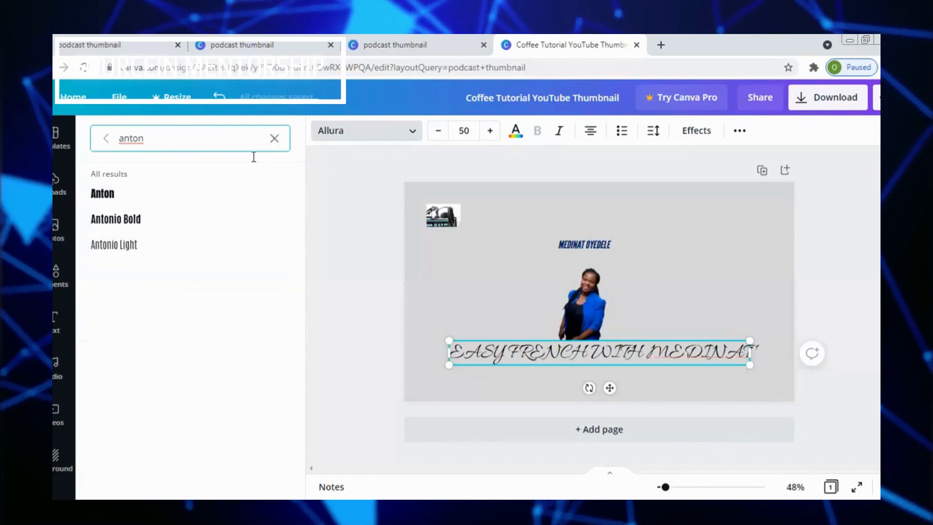
click(177, 195)
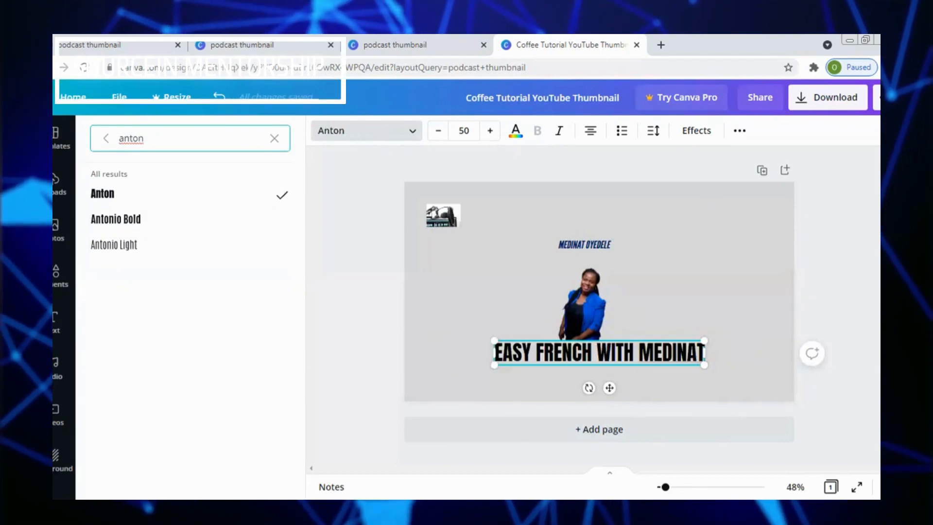
click(56, 459)
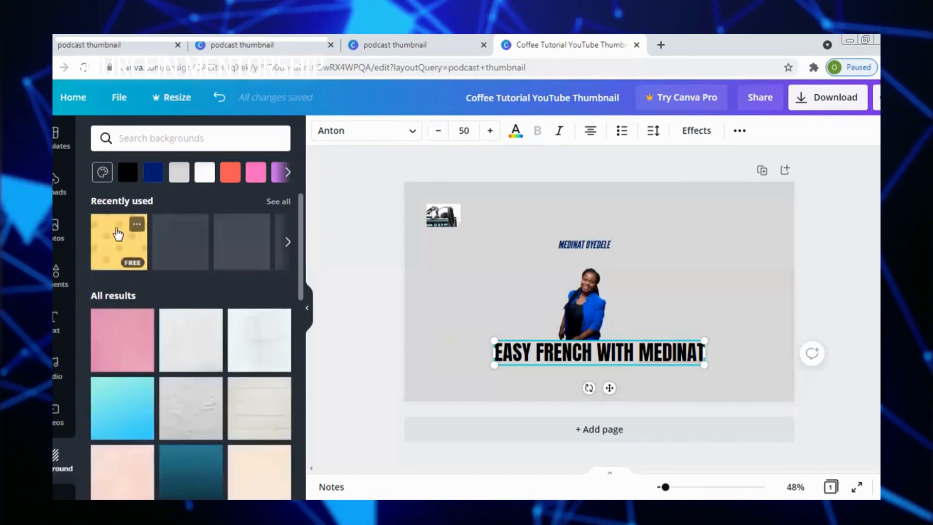
- Try yellow polka-dot and grey wood backgrounds, then apply the orange patterned background
click(118, 235)
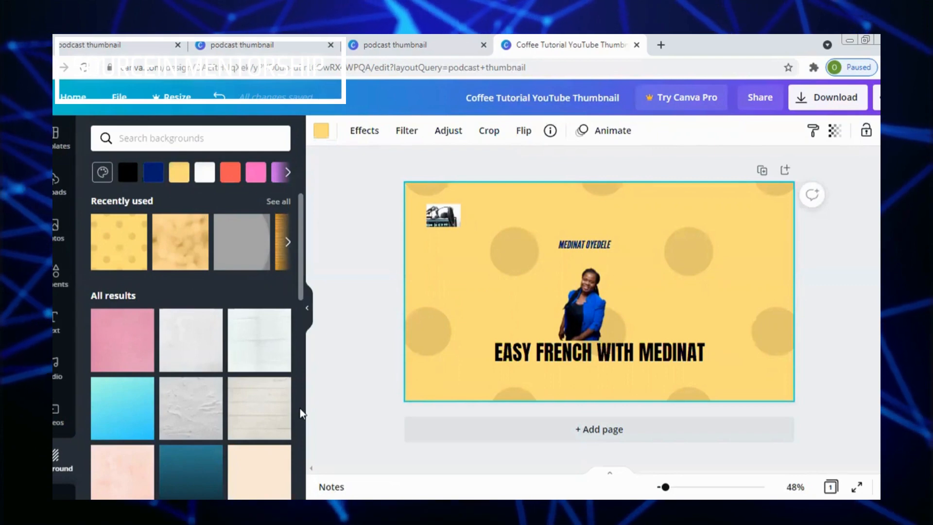
scroll(301, 413, down, 5)
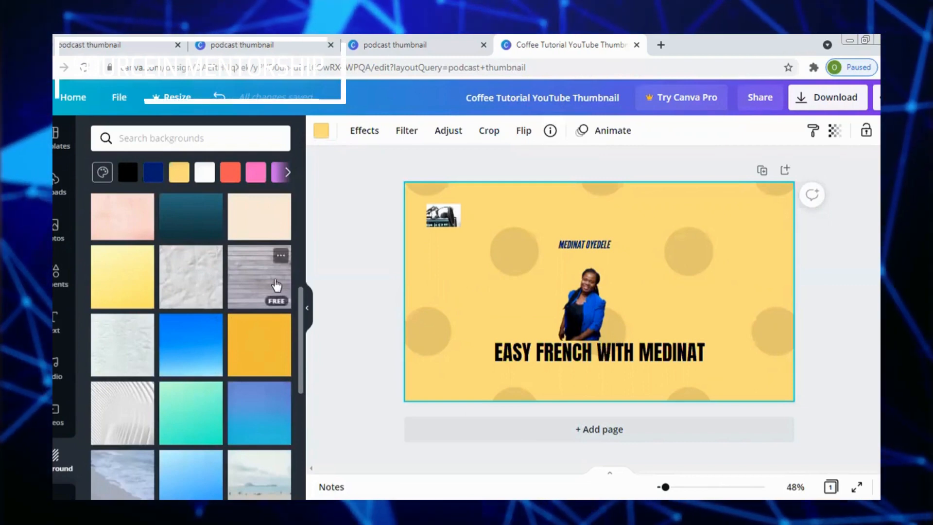
click(277, 285)
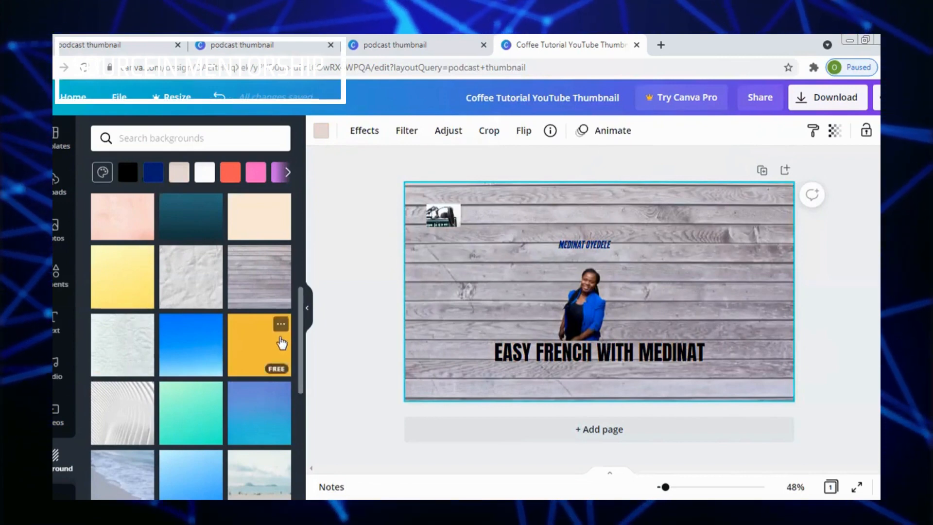
click(270, 349)
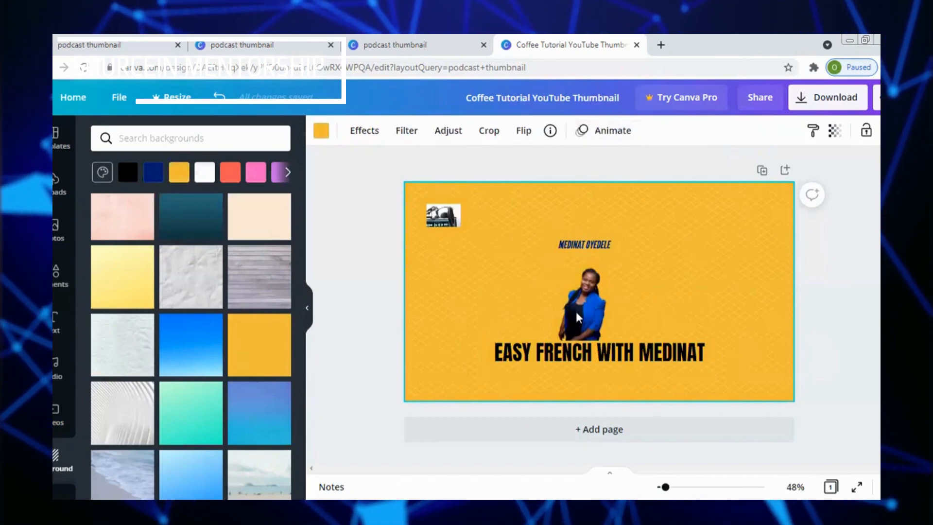
click(549, 360)
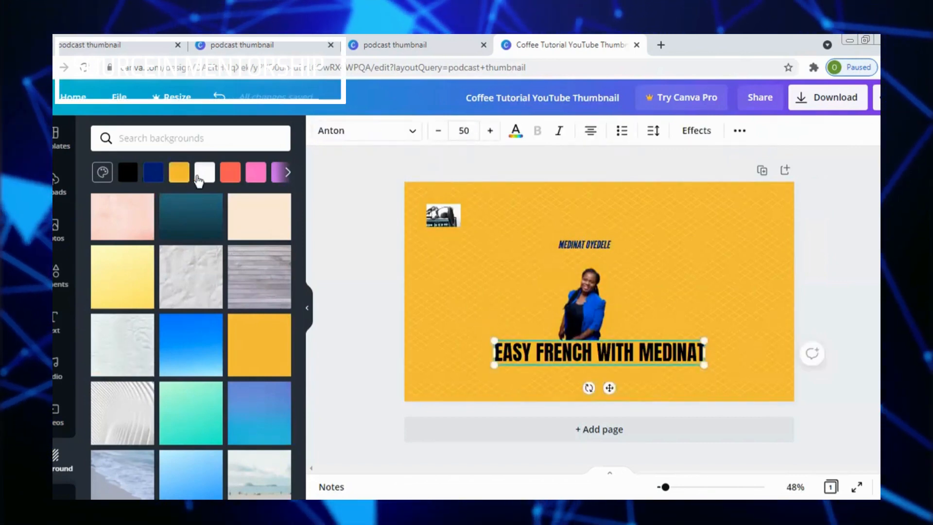
click(155, 172)
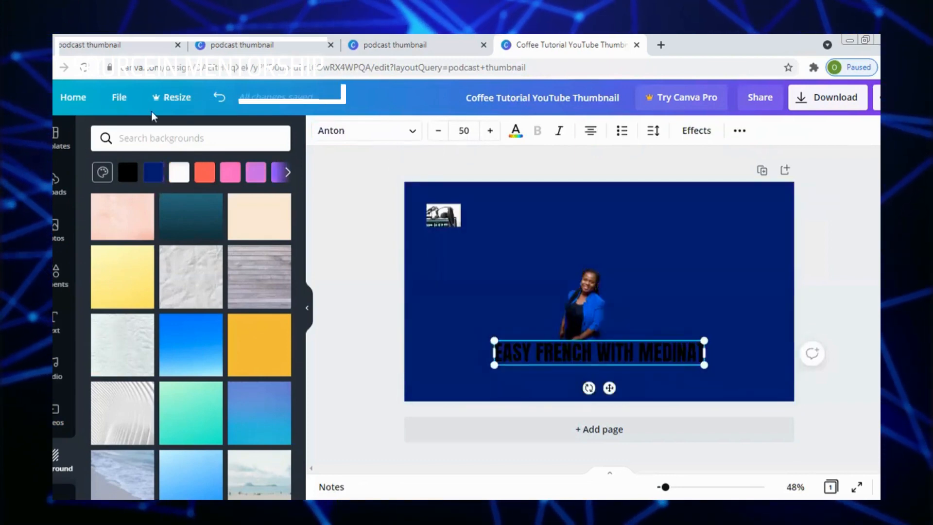
click(219, 97)
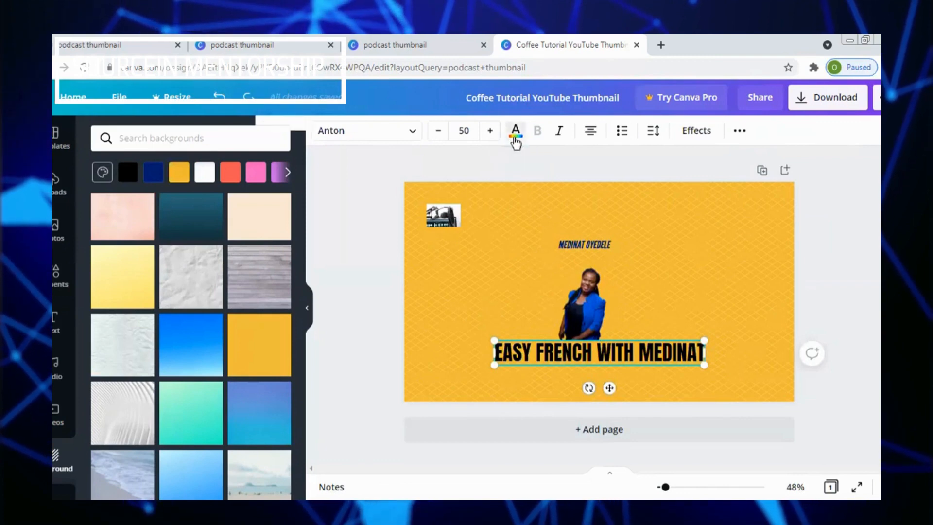
- Colour the title navy #011e6f and switch the page background to a pale yellow gradient
click(514, 138)
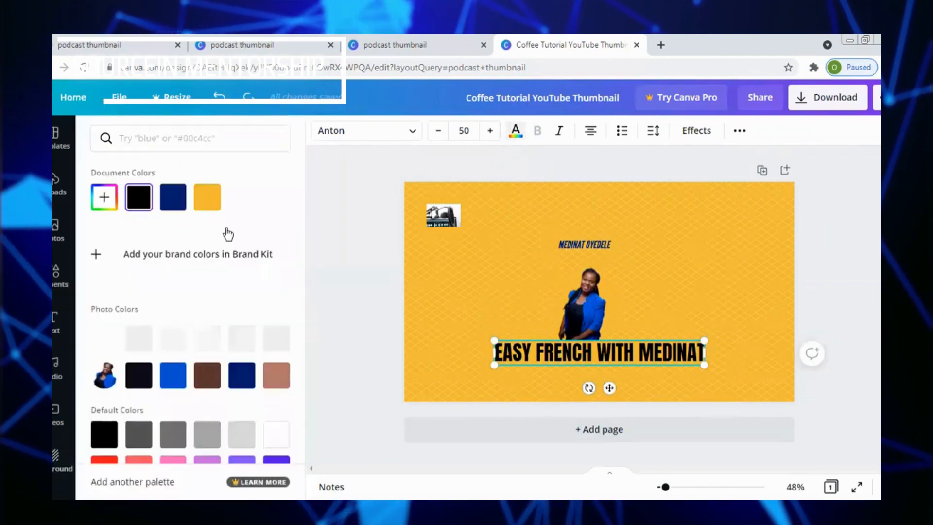
click(172, 199)
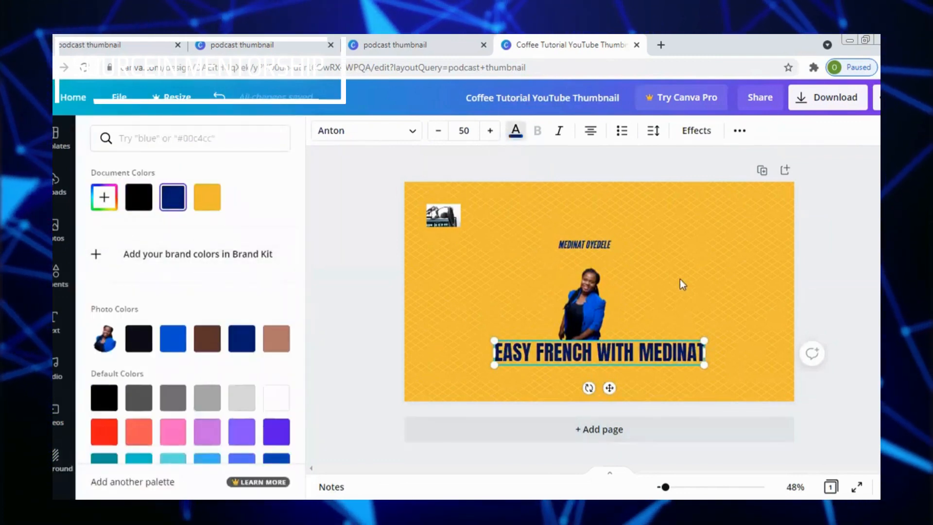
click(680, 279)
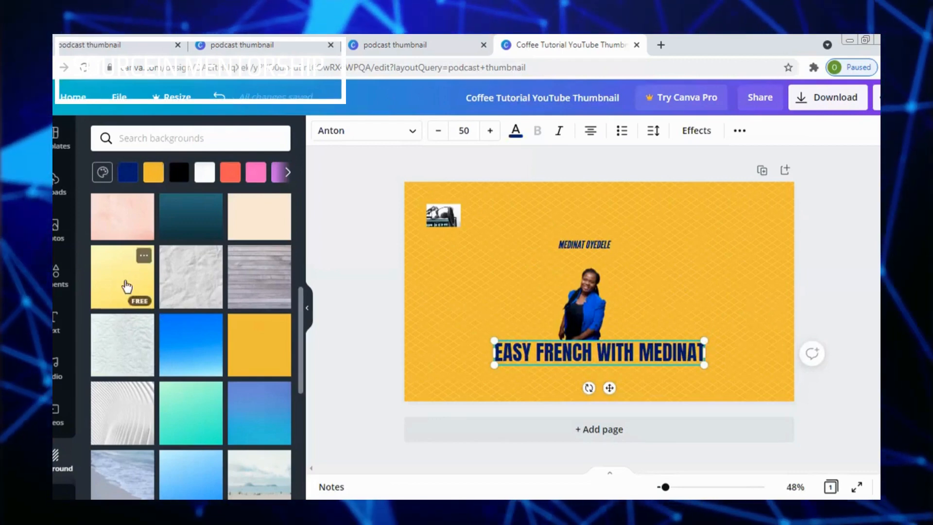
click(127, 287)
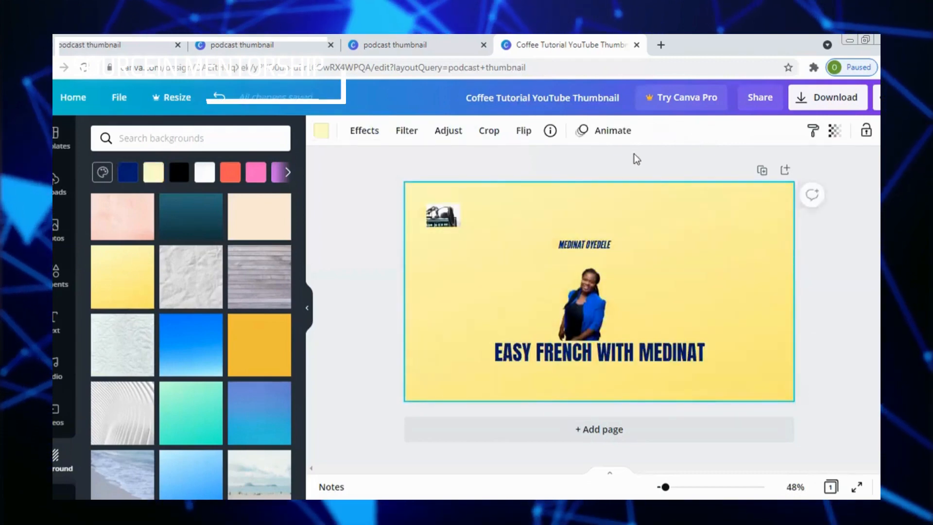
click(613, 139)
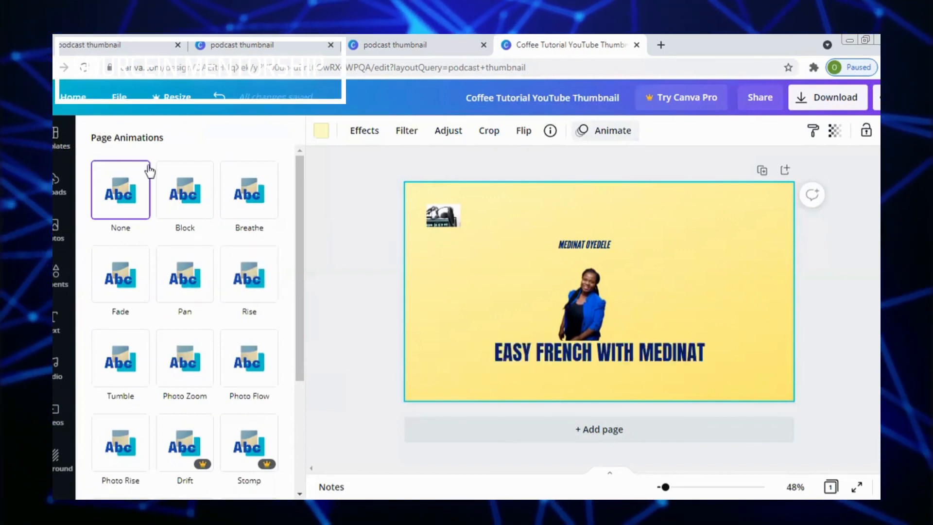
click(360, 187)
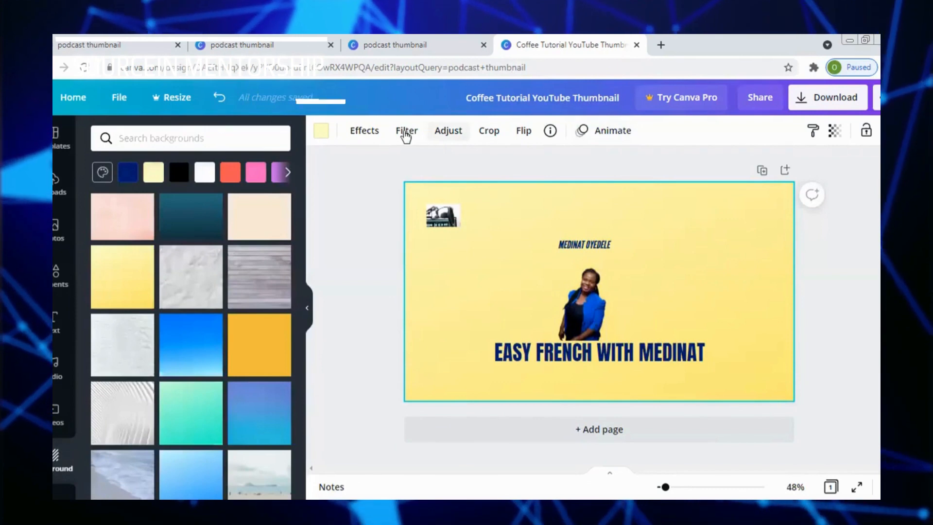
click(405, 133)
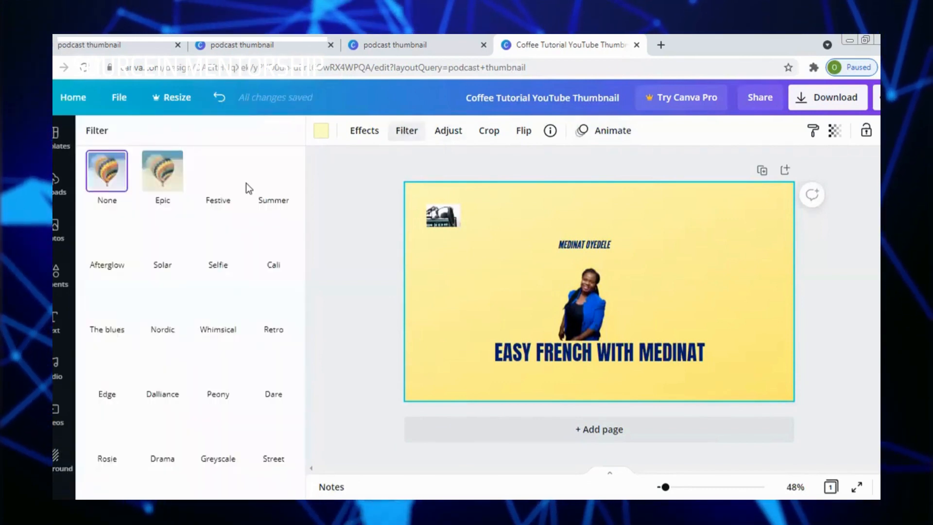
click(365, 238)
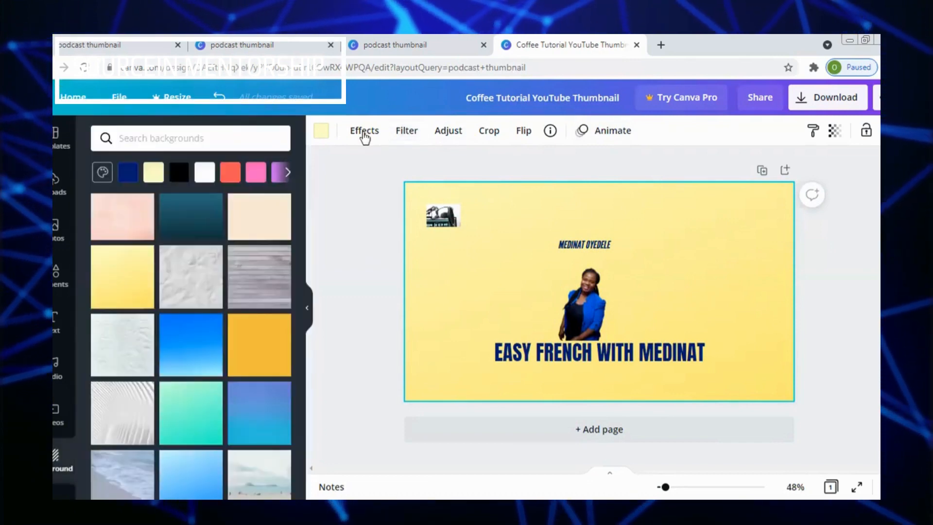
click(362, 133)
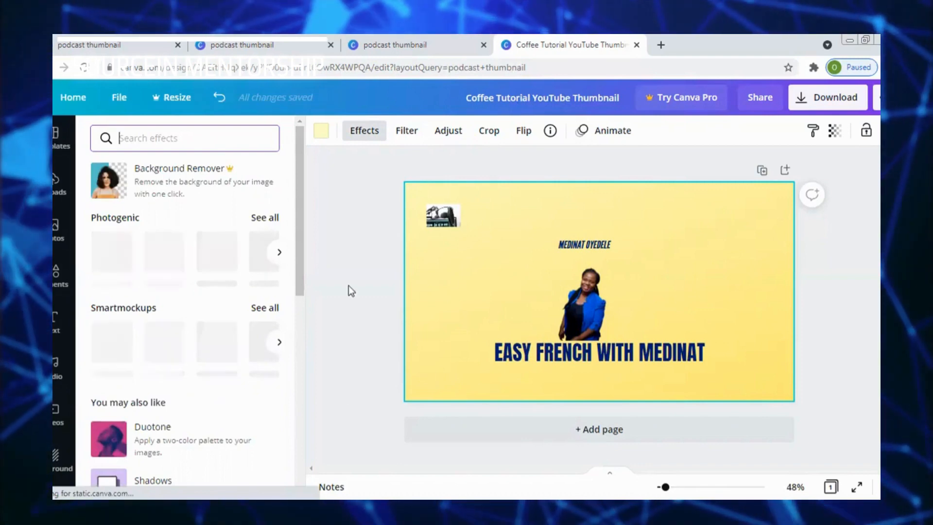
scroll(297, 320, down, 5)
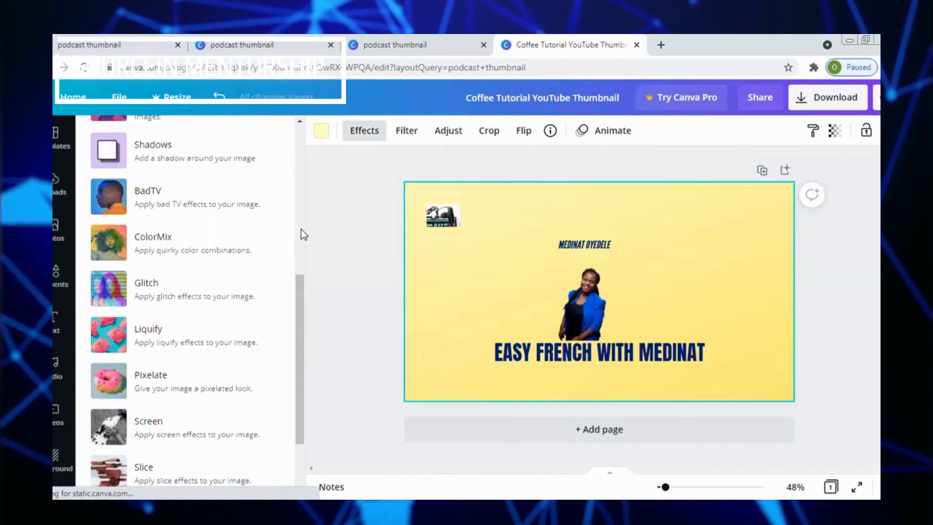
scroll(303, 235, up, 5)
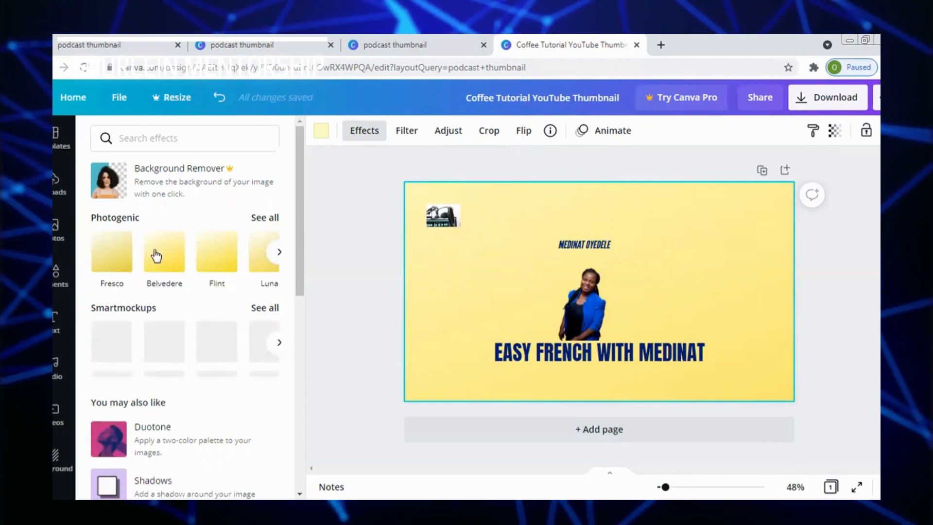
click(370, 261)
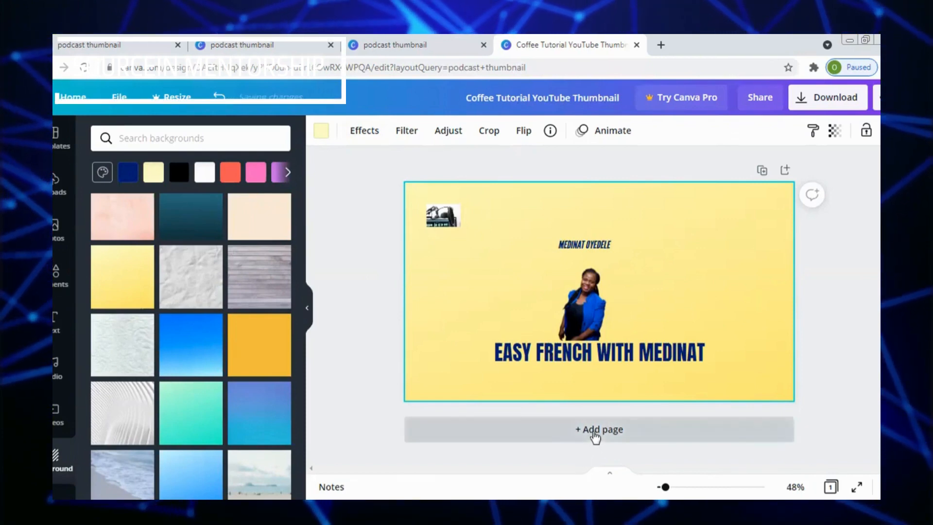
- Add a second page with the orange patterned background and bring up the uploaded images
click(595, 435)
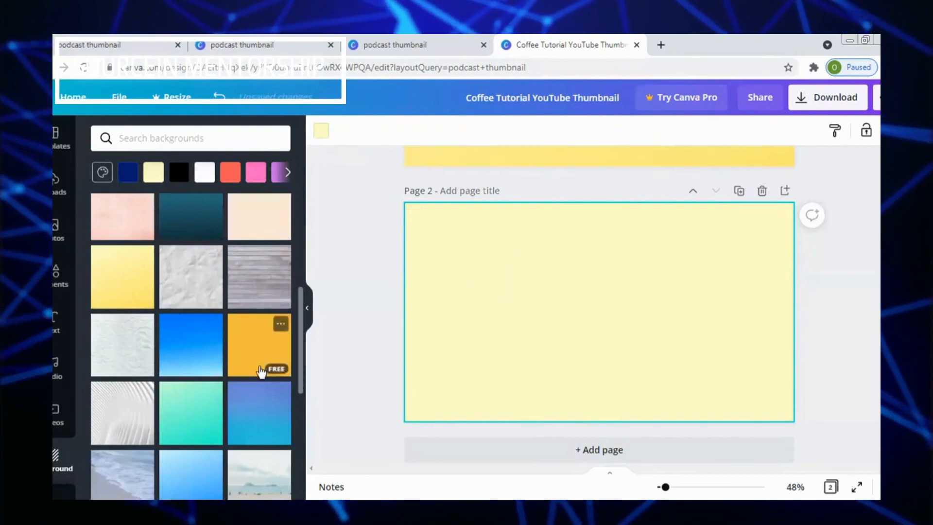
click(261, 369)
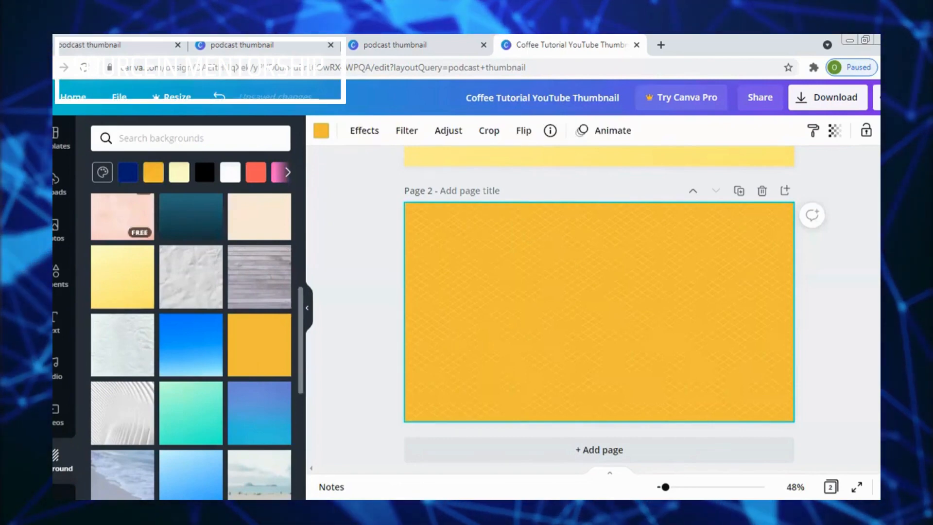
click(55, 192)
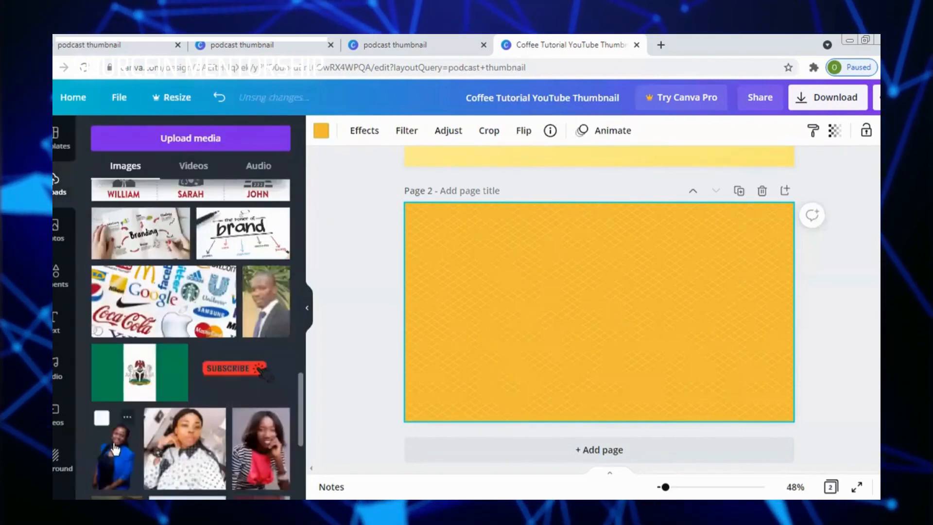
- Place the woman's cutout on page 2 and add a heading with her full name, centred above her
click(150, 445)
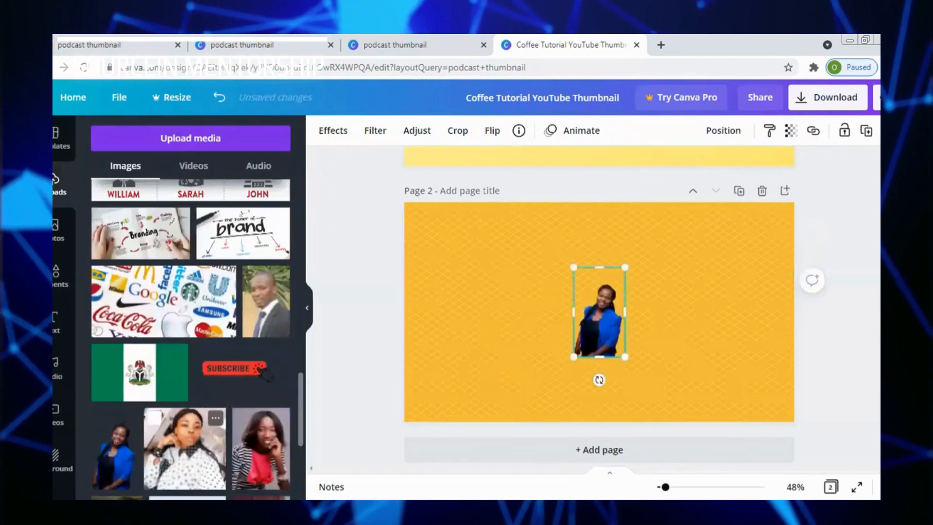
click(58, 334)
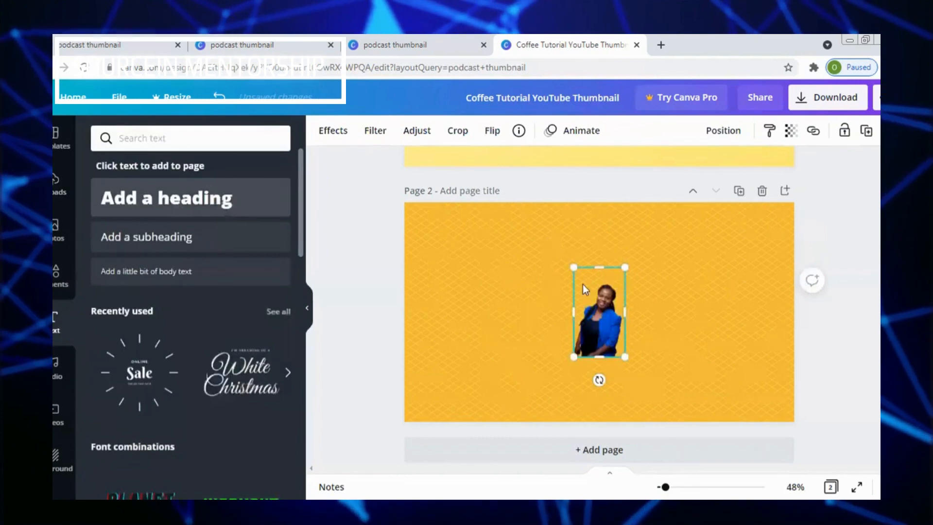
click(178, 206)
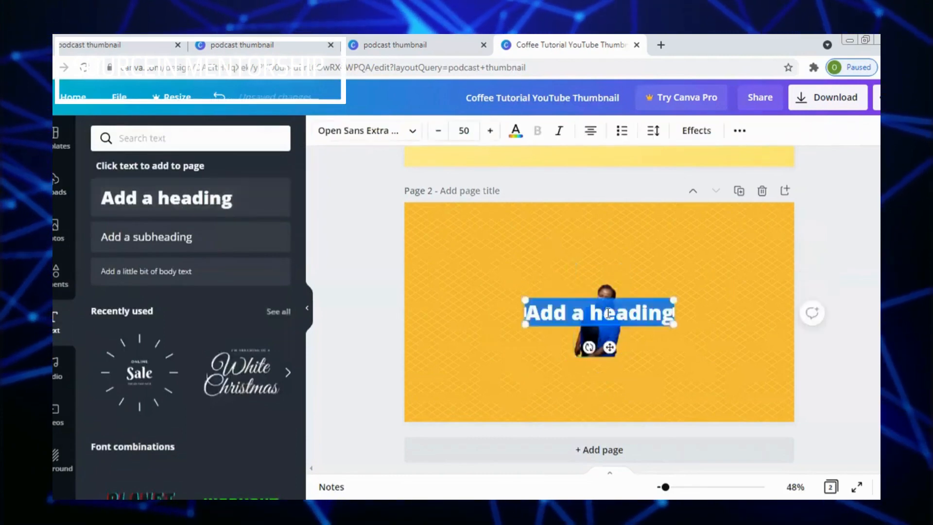
text(med)
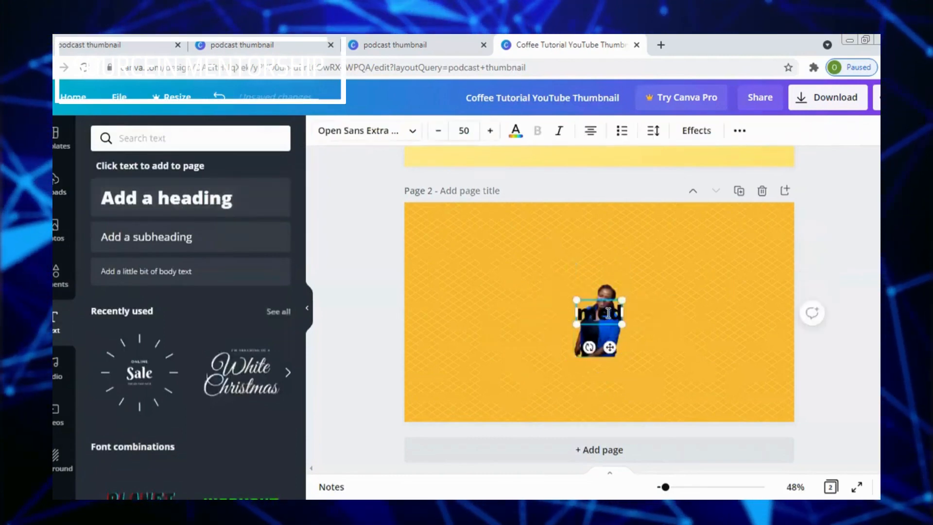
text(inat)
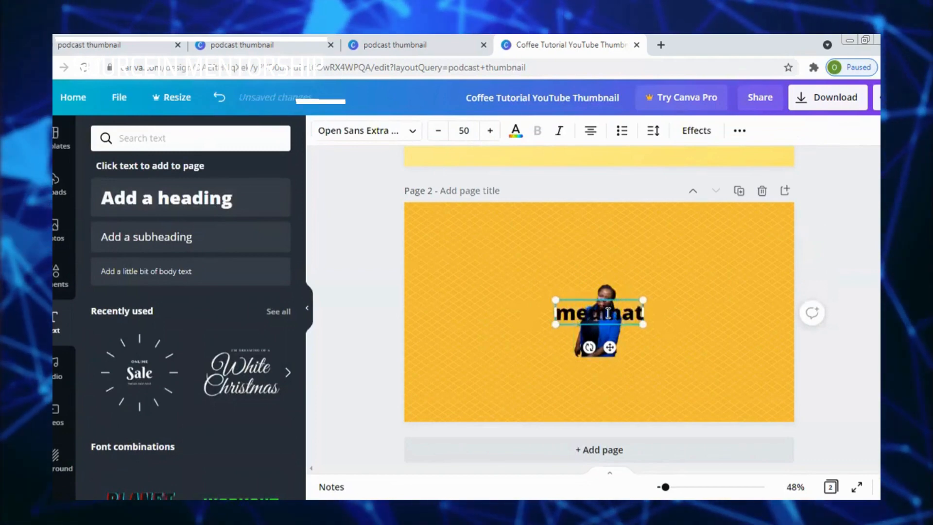
text(at oyedele)
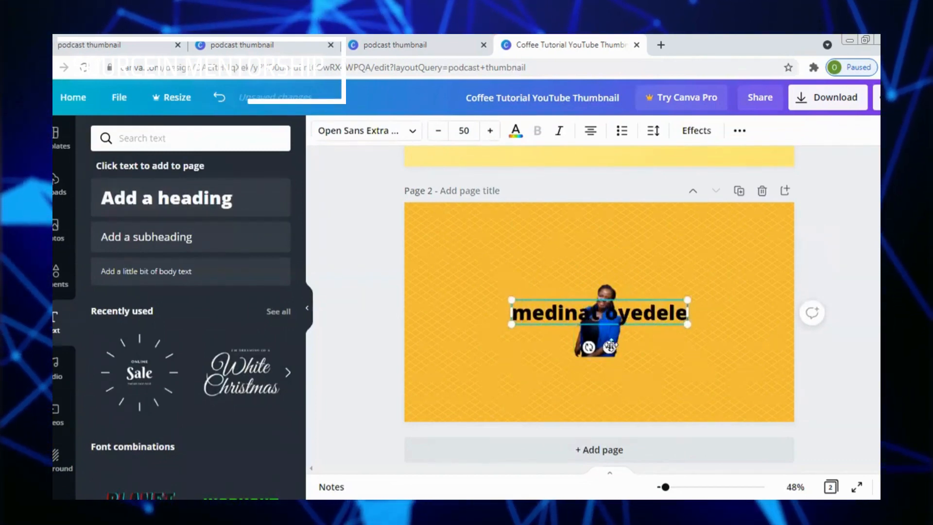
drag(605, 313, 595, 267)
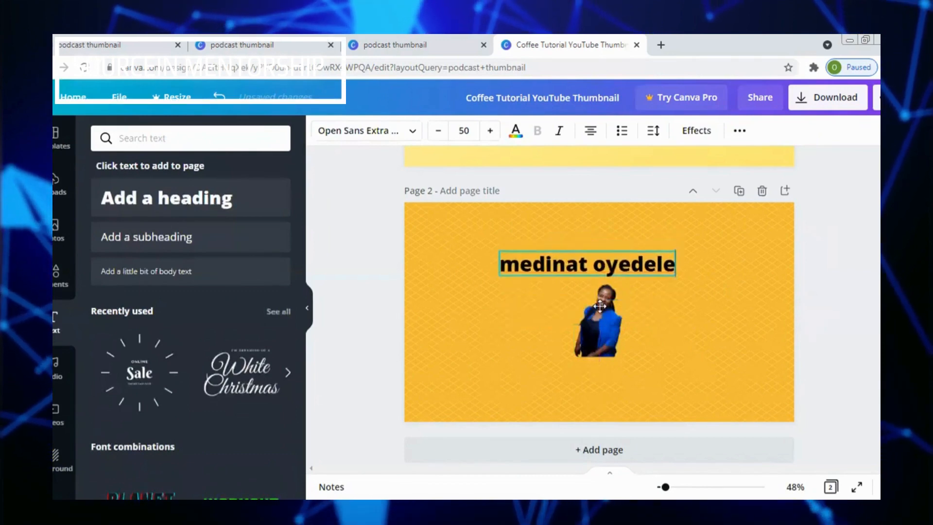
drag(600, 302, 611, 298)
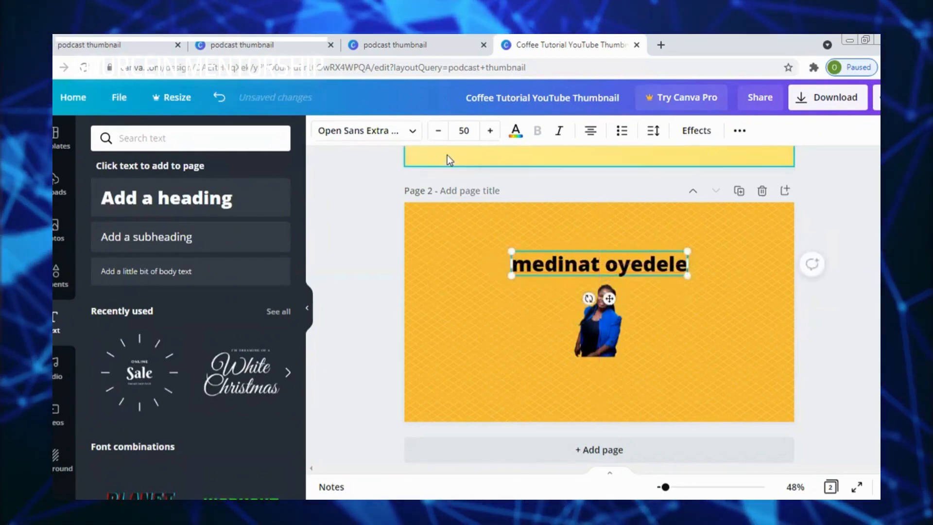
- Shrink the name heading's font size to 26
click(439, 132)
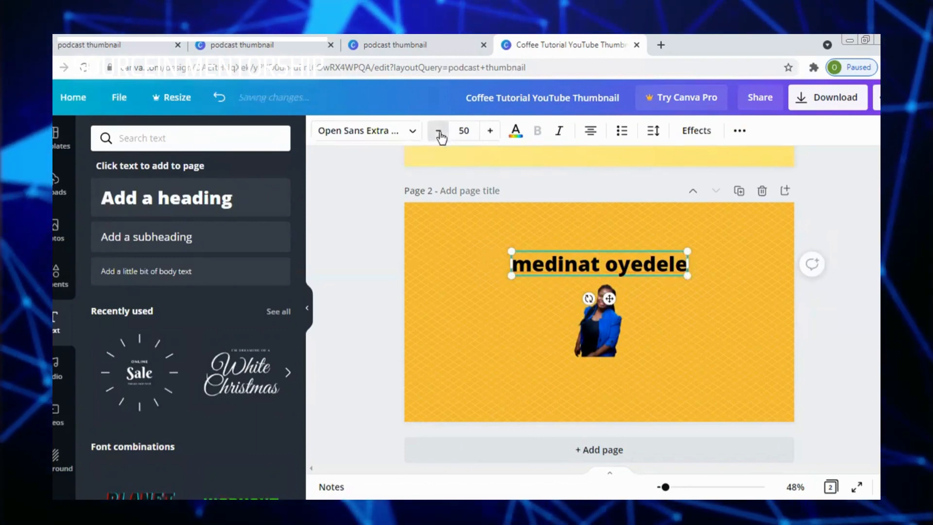
click(439, 131)
click(439, 131)
click(439, 131)
click(438, 132)
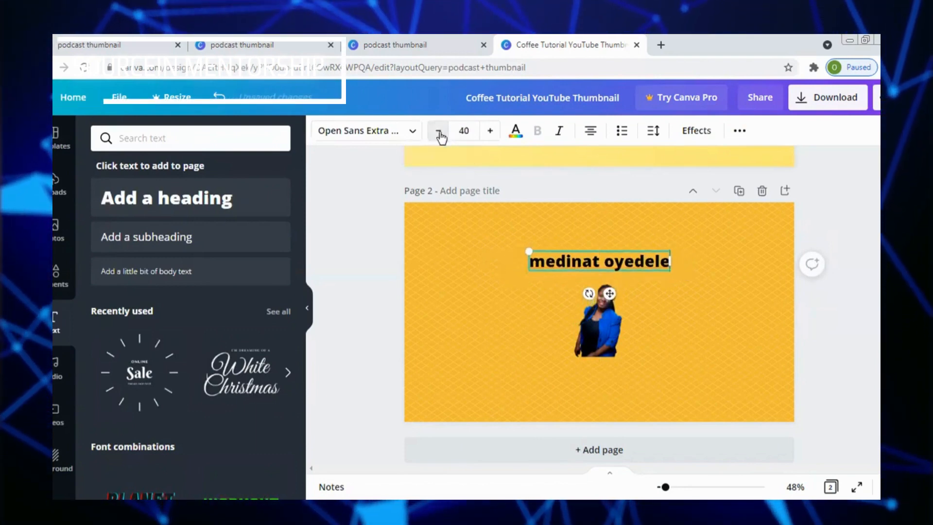
click(439, 132)
click(439, 131)
click(439, 131)
click(438, 131)
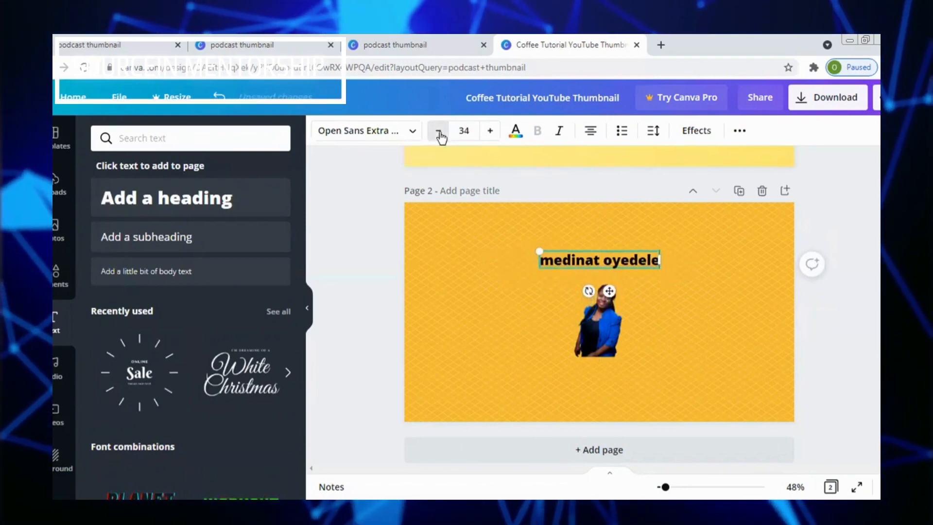
click(439, 131)
click(438, 131)
click(439, 131)
click(438, 131)
click(439, 131)
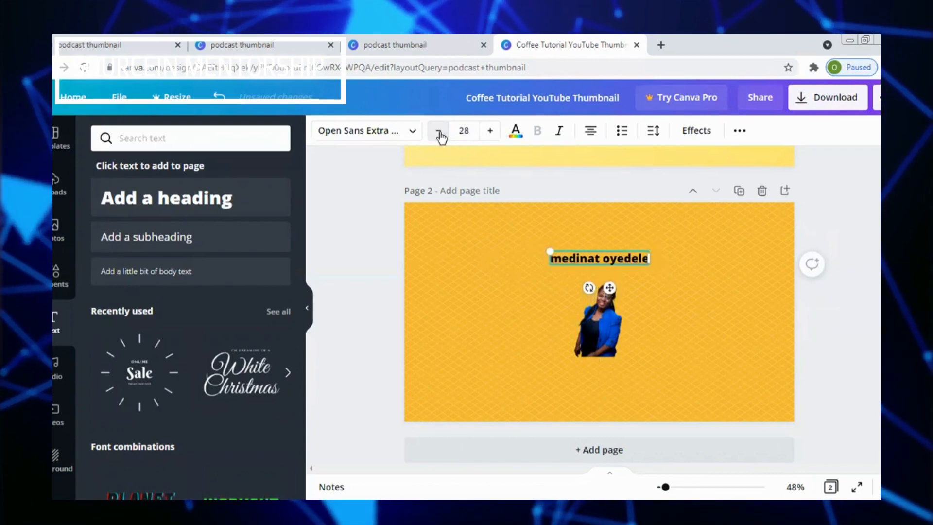
click(439, 131)
click(439, 131)
click(439, 131)
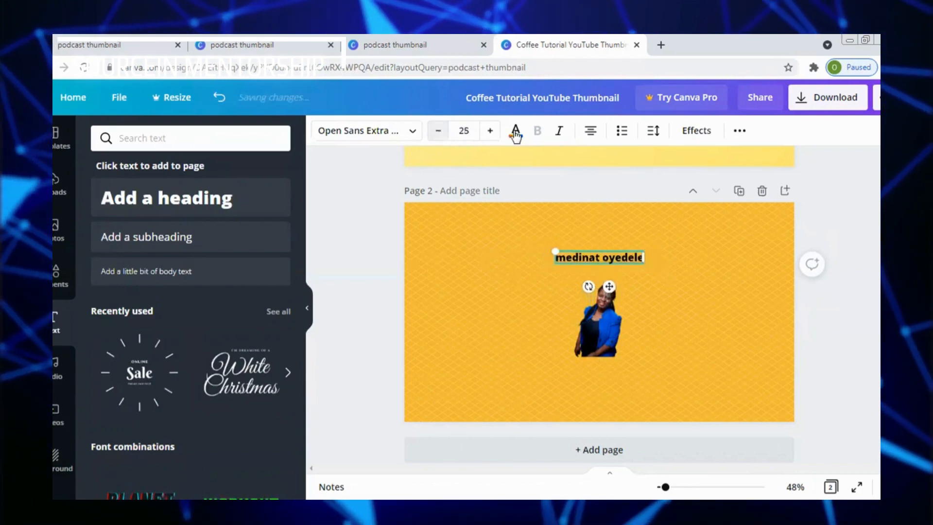
click(490, 132)
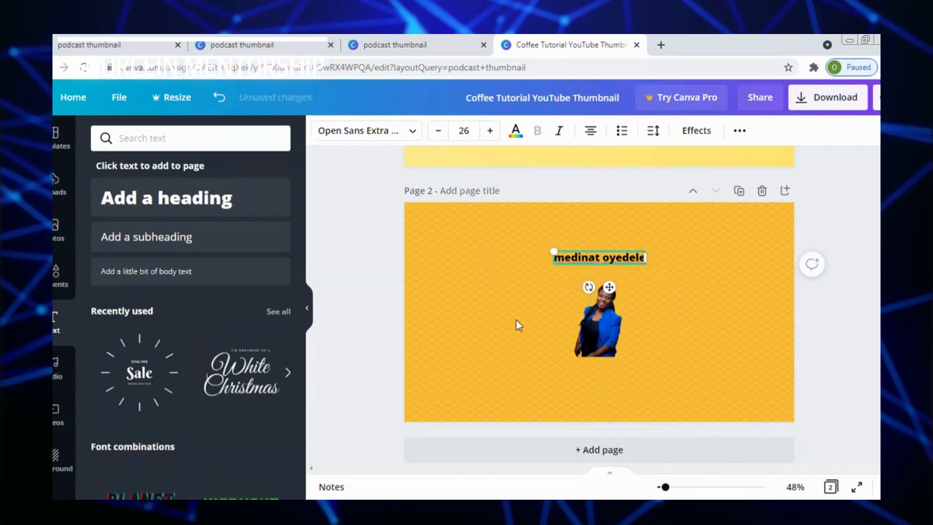
click(417, 291)
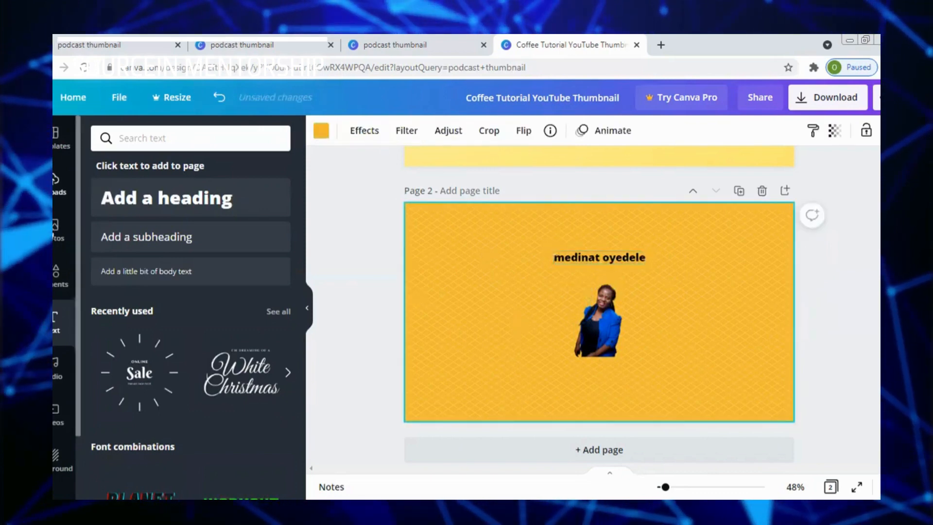
- Browse the Templates and Elements panels and scroll the library, leaving page 2 unchanged
click(55, 146)
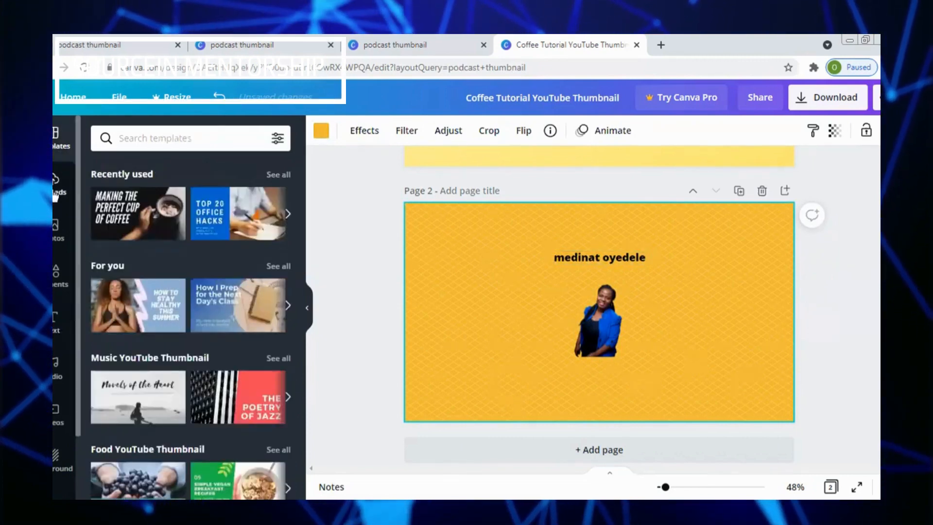
click(56, 277)
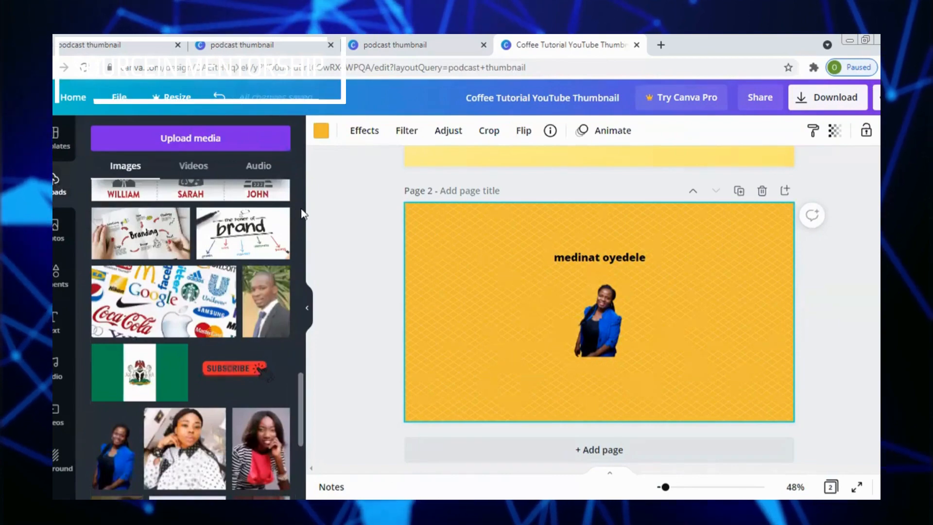
scroll(303, 214, up, 5)
scroll(303, 214, up, 5)
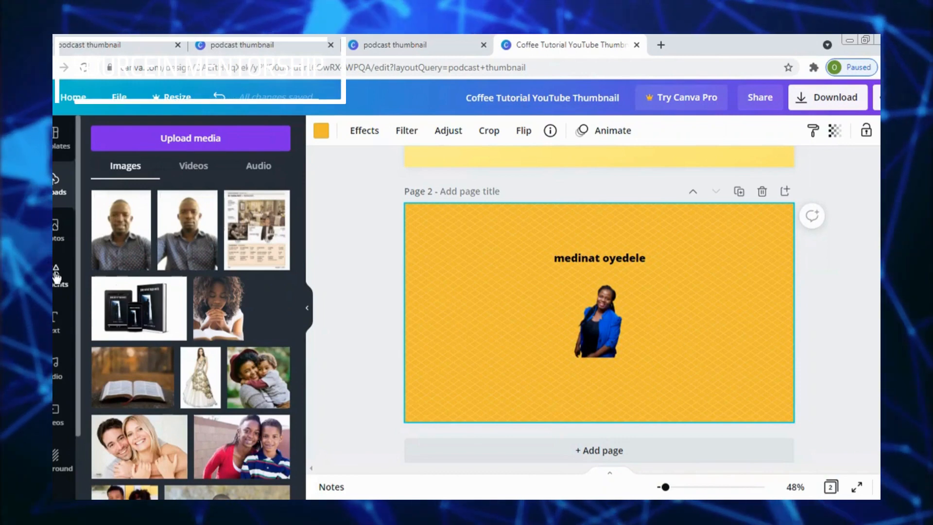
- Add the recently used microphone photo from Photos and move it to page 2's top-left corner
click(54, 232)
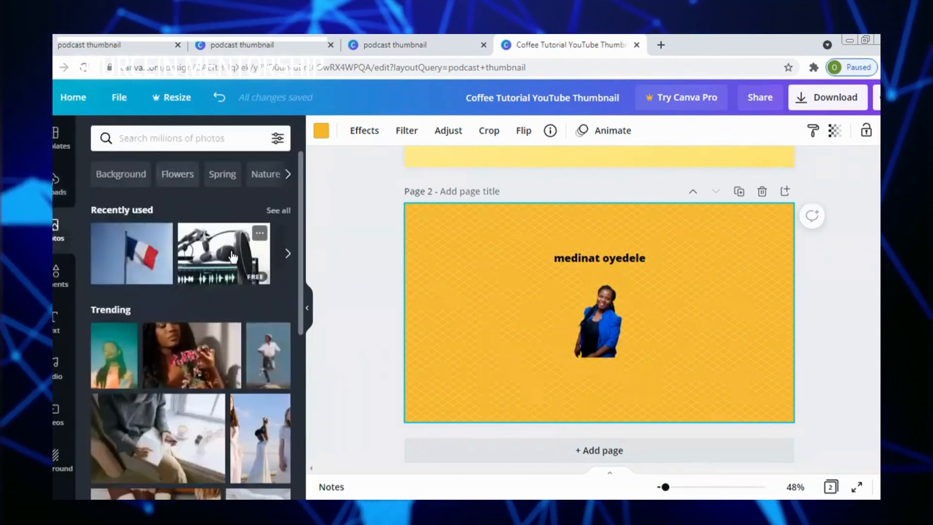
click(232, 256)
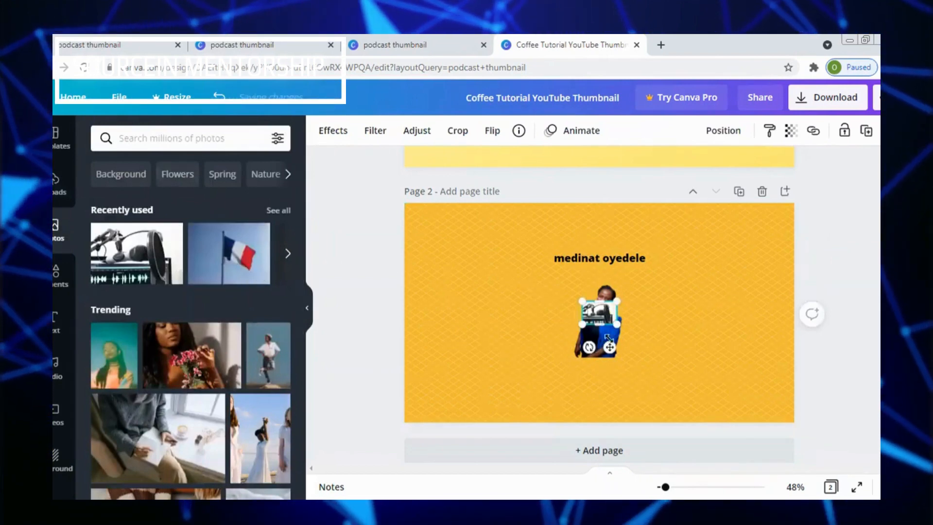
drag(569, 329, 455, 270)
click(539, 308)
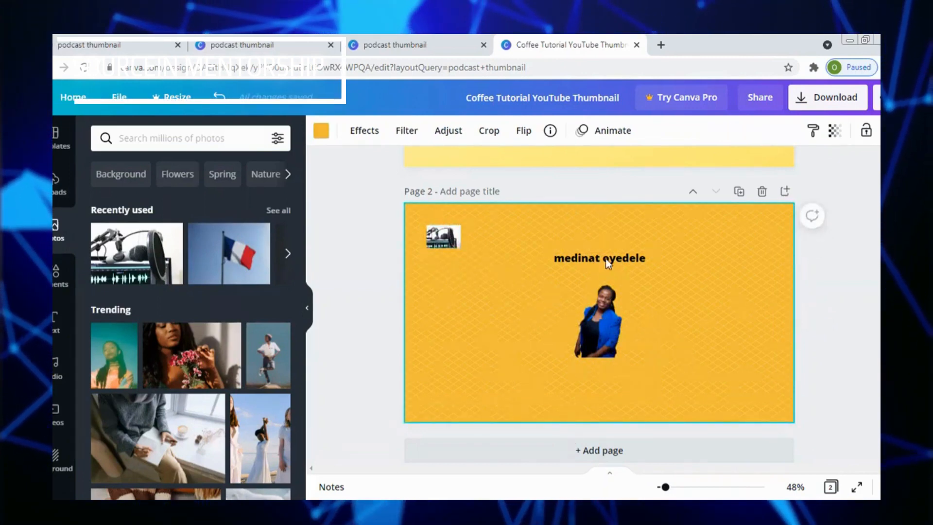
- Add a heading below the woman's photo reading 'easy french with' plus the presenter's first name
click(58, 333)
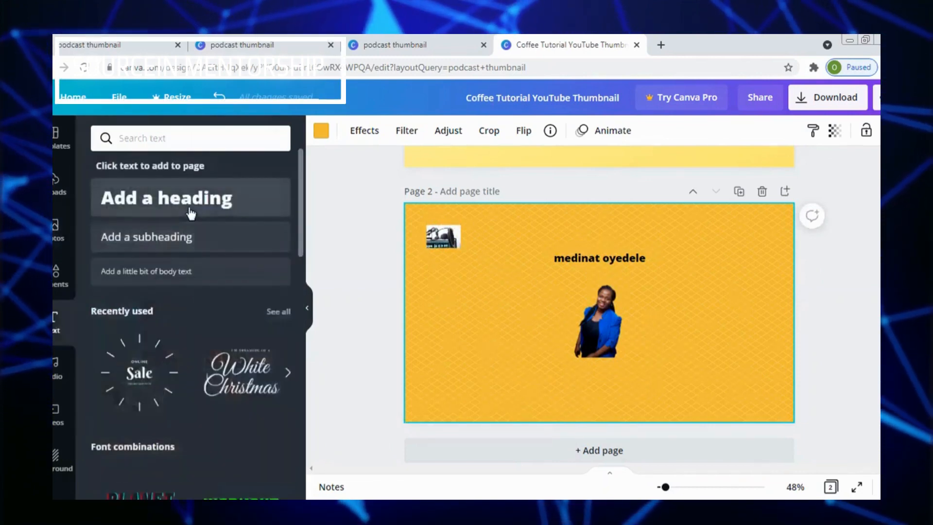
click(191, 207)
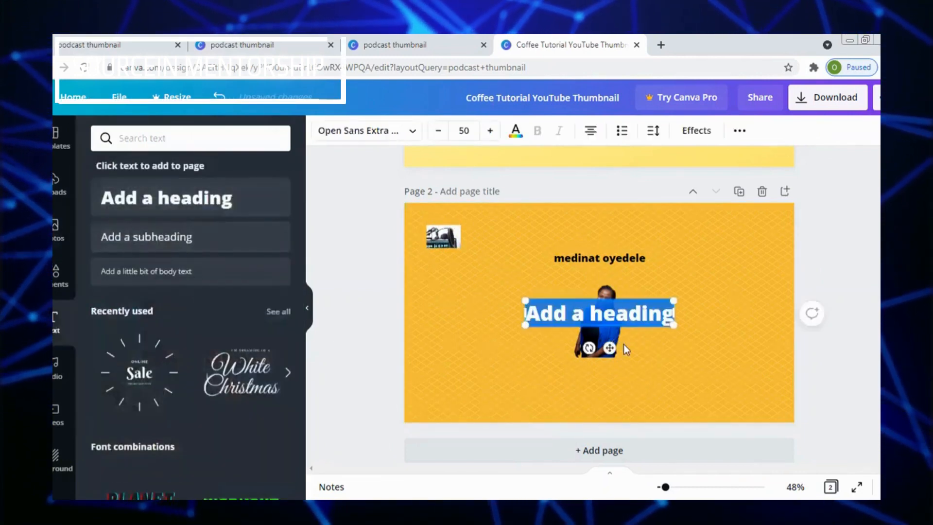
drag(611, 348, 610, 408)
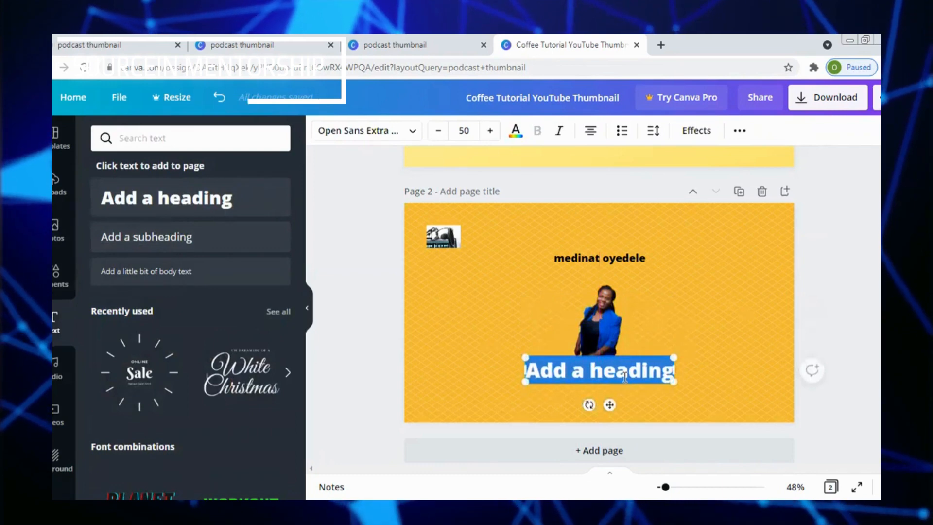
text(e)
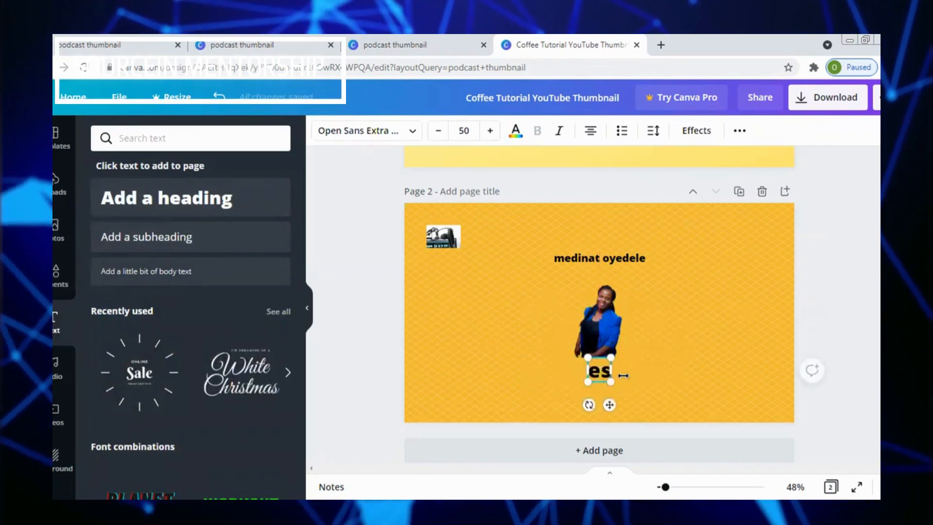
text(as)
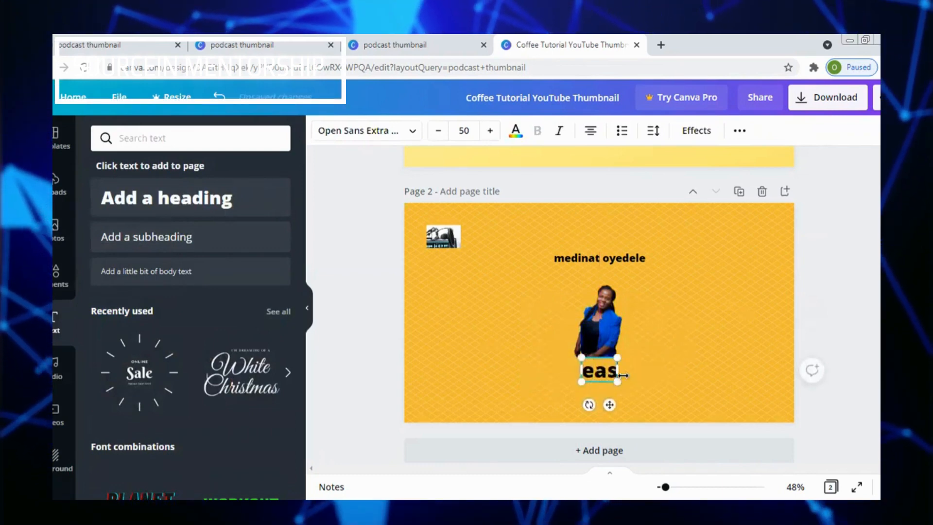
text(y fr)
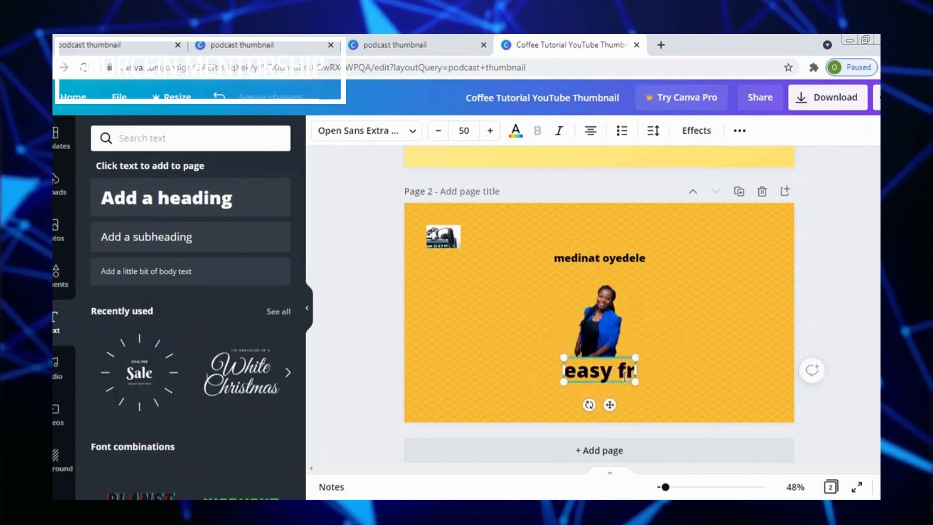
text(ench)
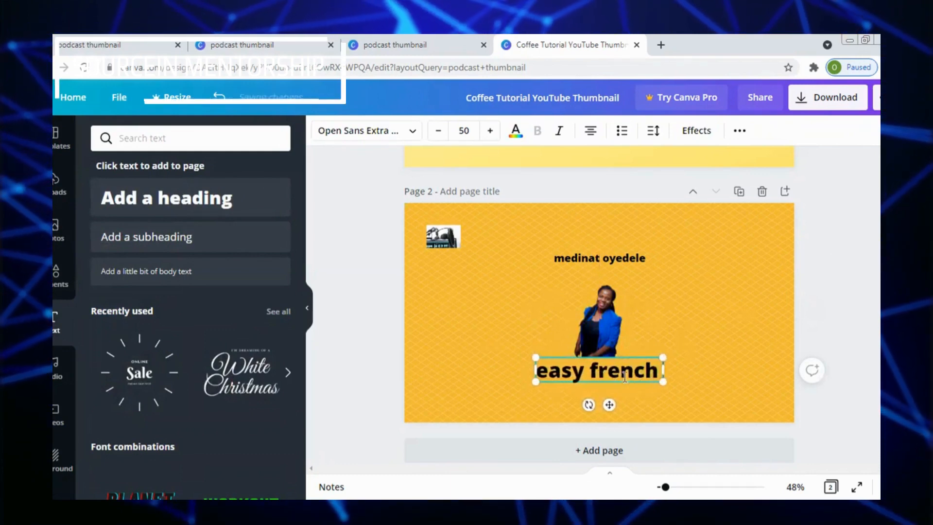
text( with)
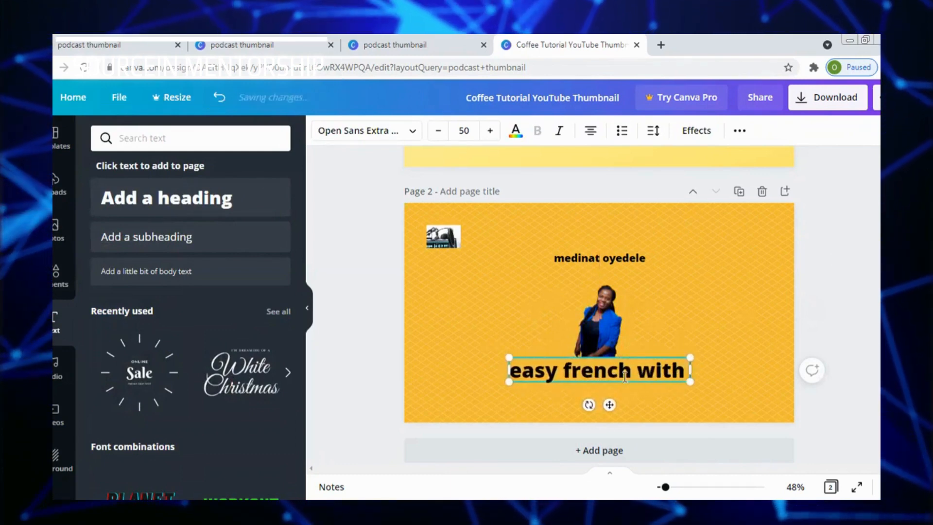
text( medina)
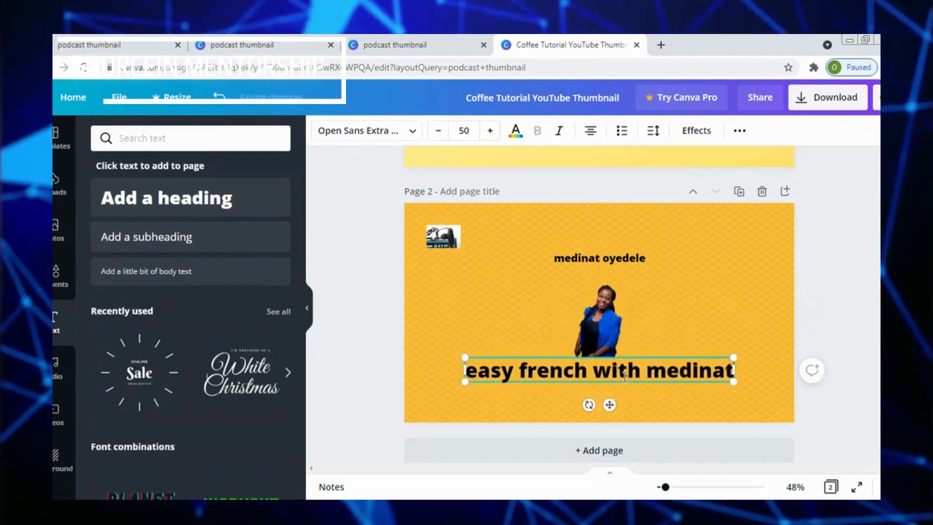
text(t)
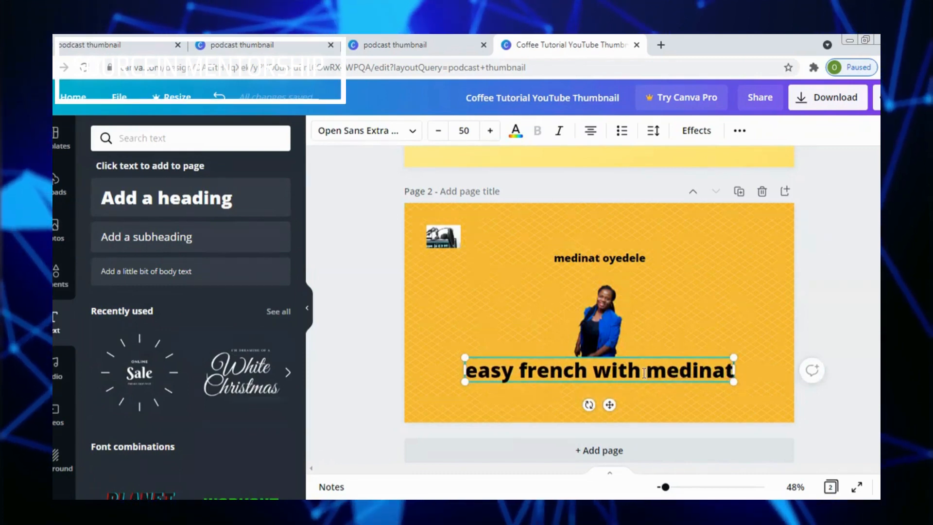
- Shorten 'with' to 'w/' and remove the space before the name
click(643, 372)
key(BackSpace)
key(BackSpace)
key(BackSpace)
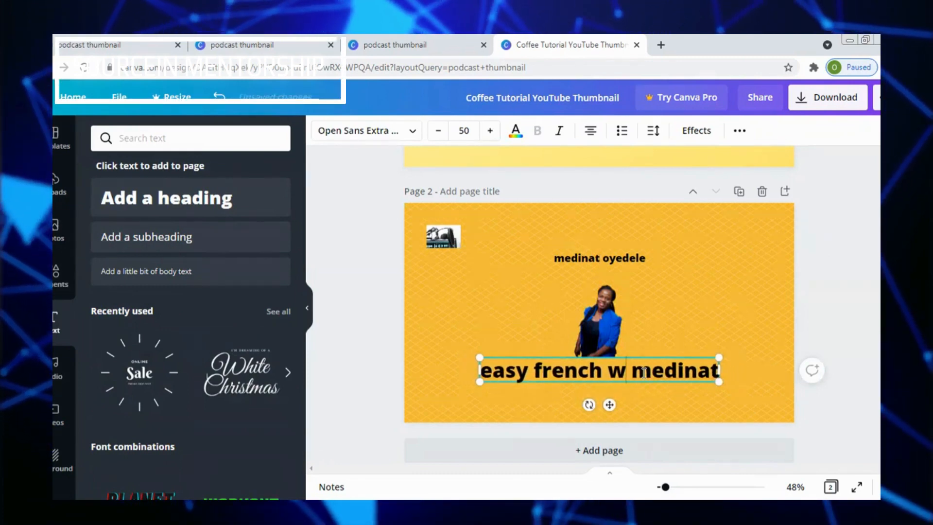
key(BackSpace)
text(w)
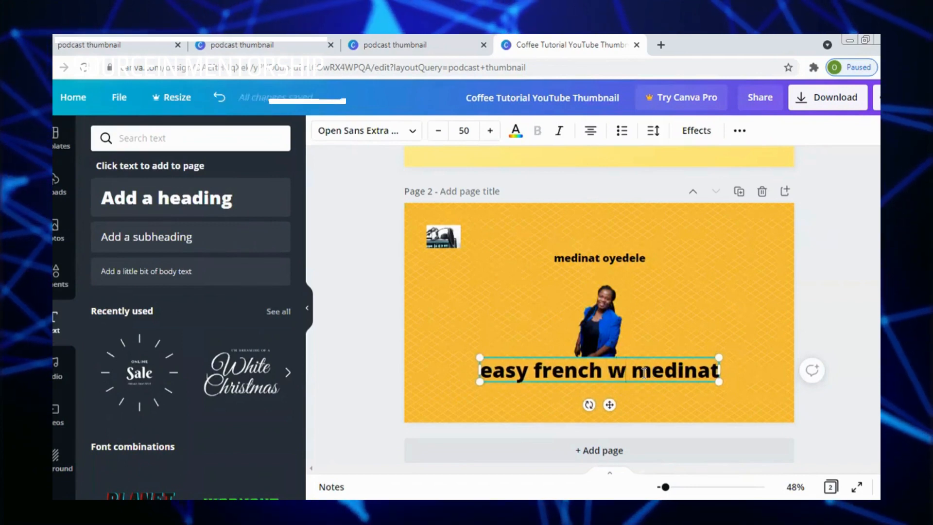
text(?)
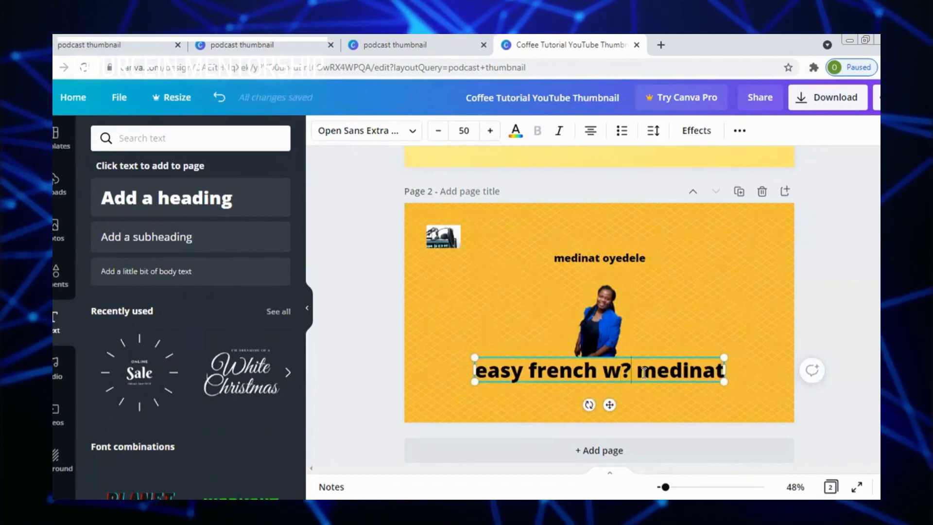
key(BackSpace)
text(/)
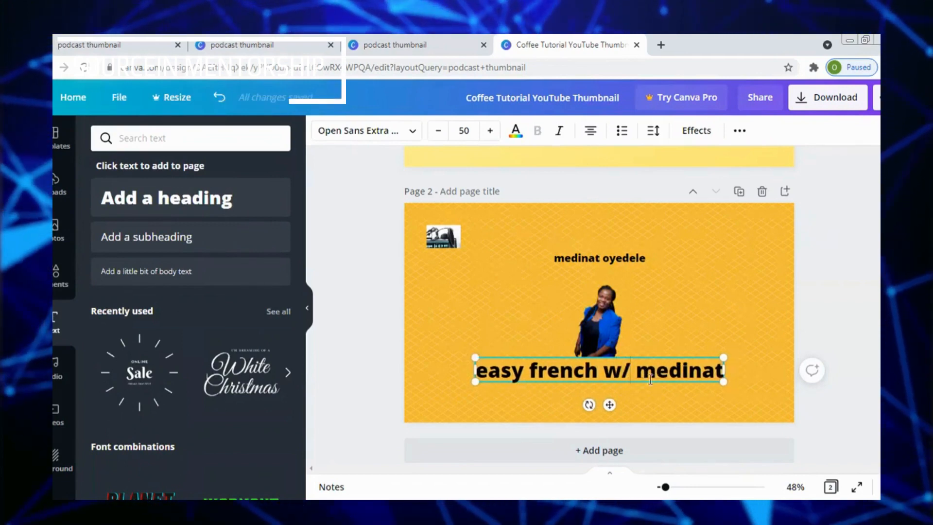
key(BackSpace)
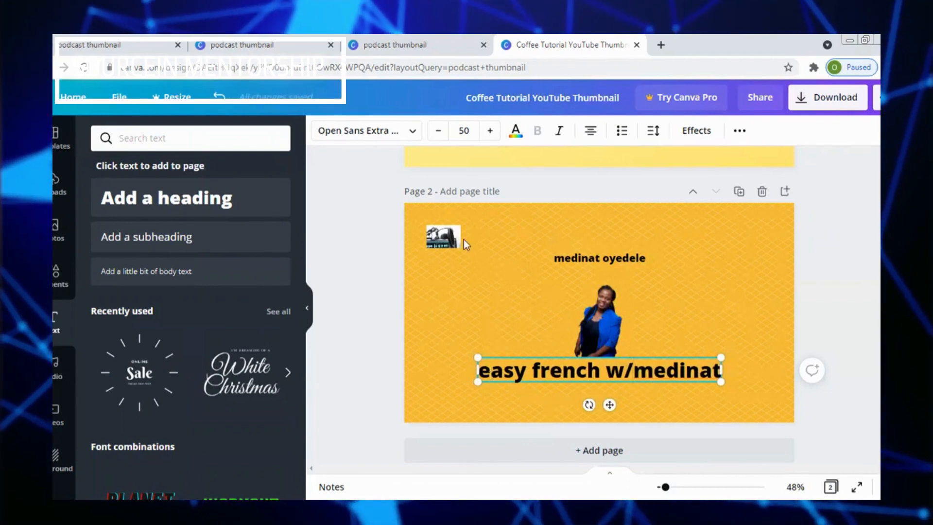
- Try Anton, then set the title in Beth Ellen from the Handwriting font category
click(389, 138)
text(anton)
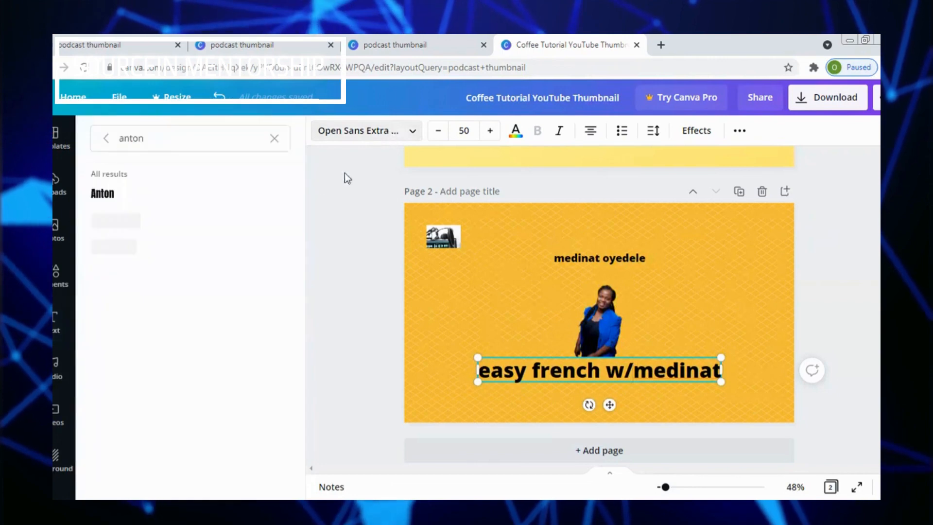
click(121, 197)
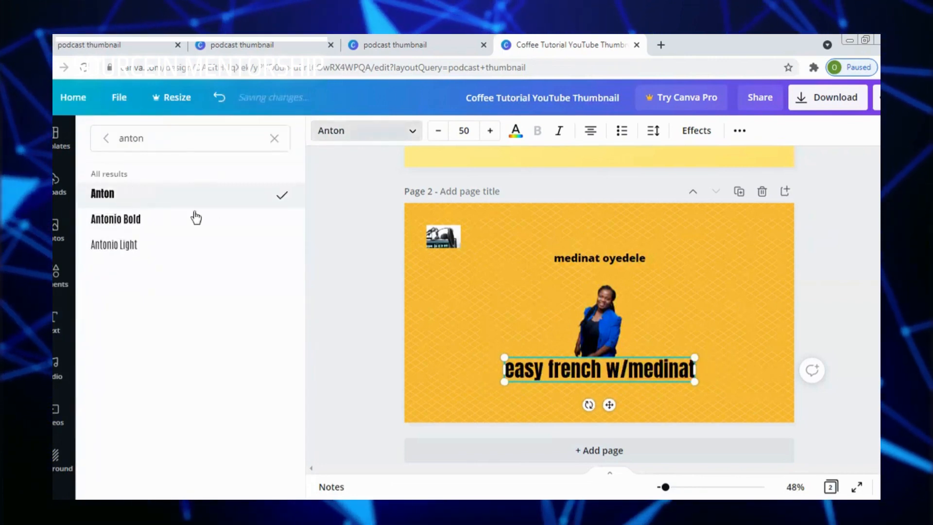
click(275, 140)
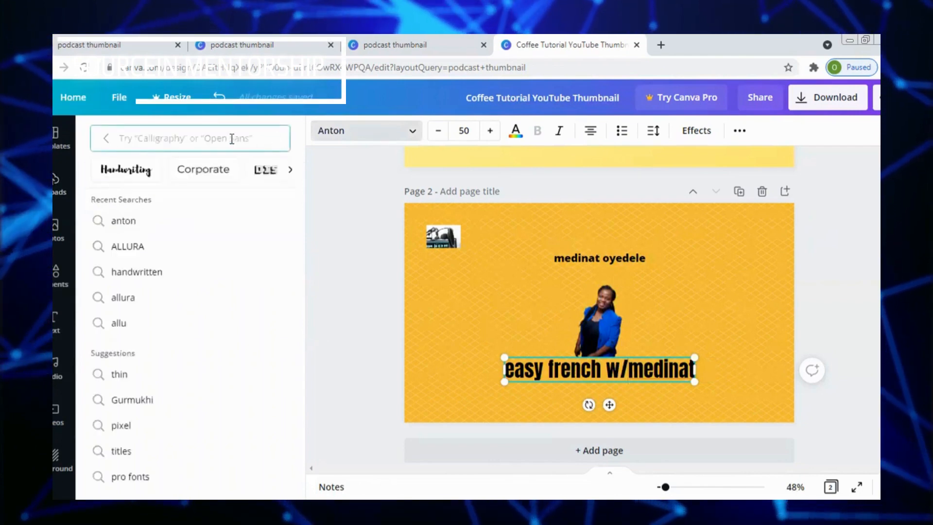
click(126, 165)
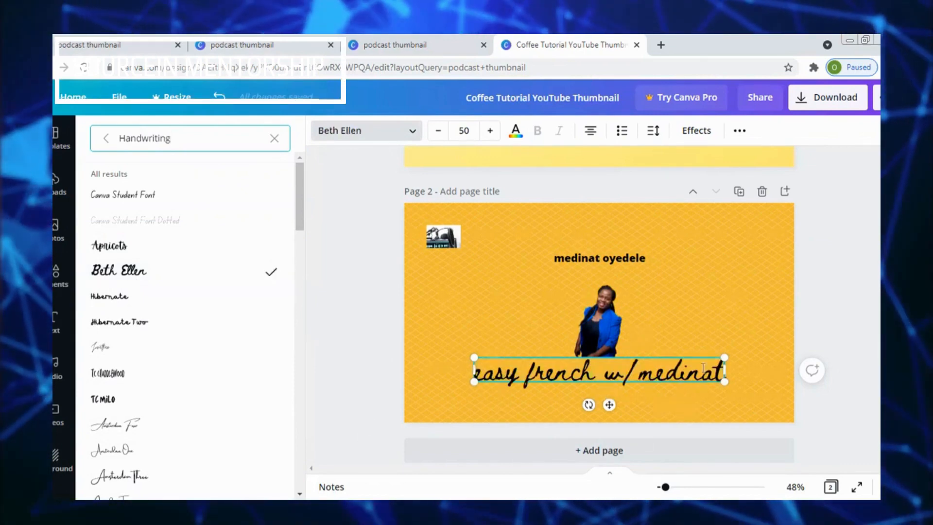
click(698, 301)
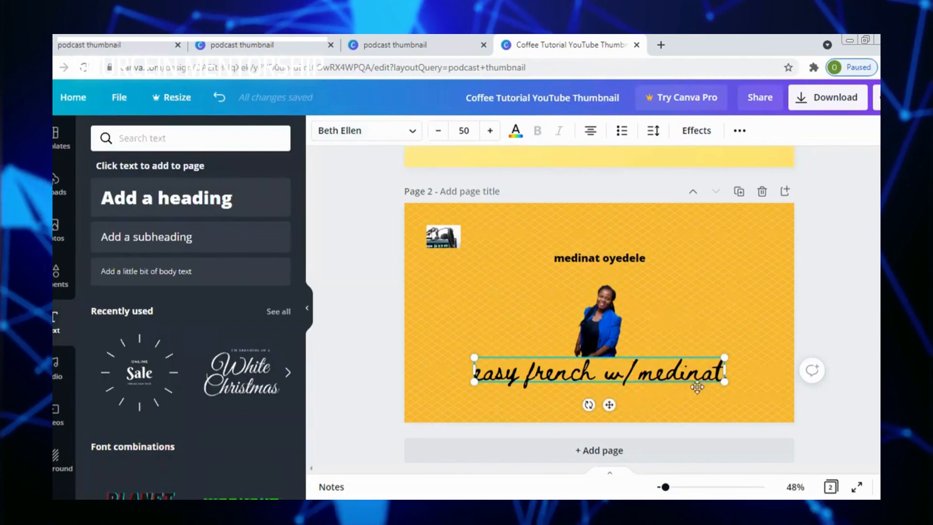
- Capitalise the title's first two words to 'Easy French'
click(484, 370)
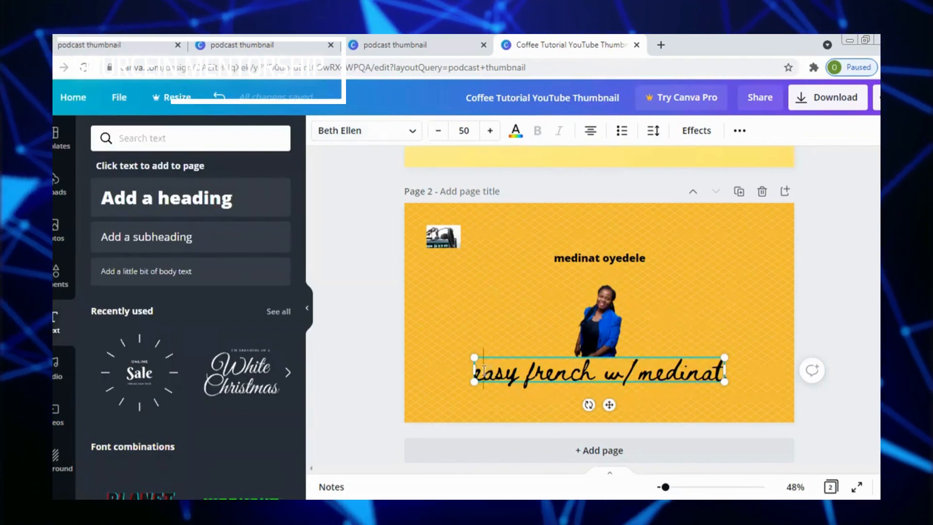
key(BackSpace)
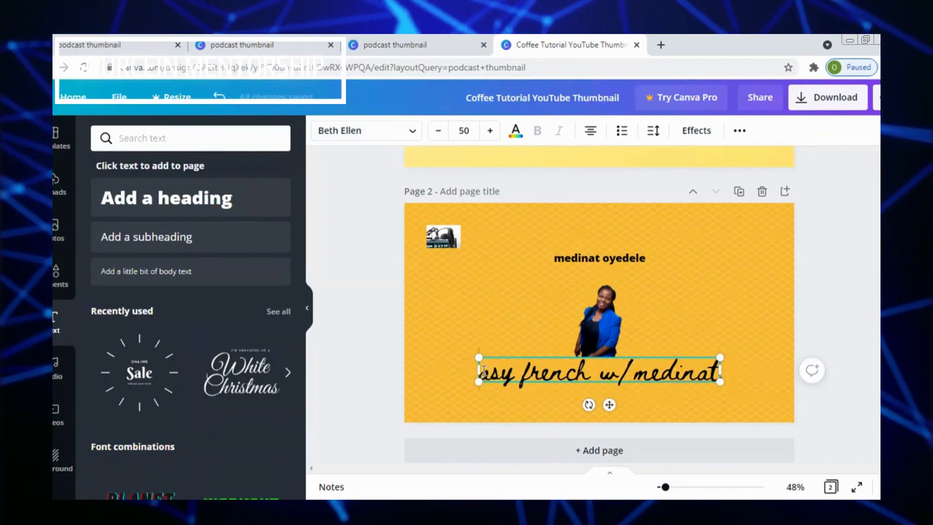
text(E)
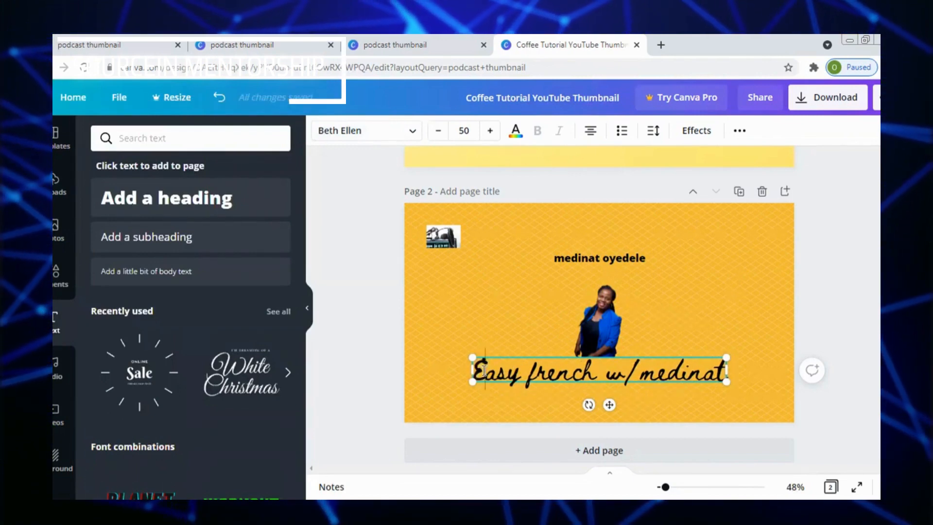
click(536, 375)
key(BackSpace)
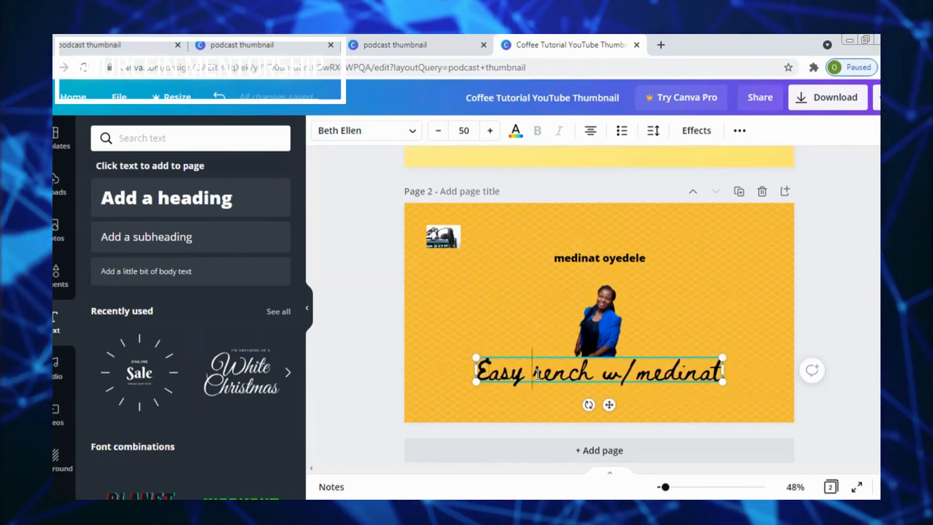
text(f)
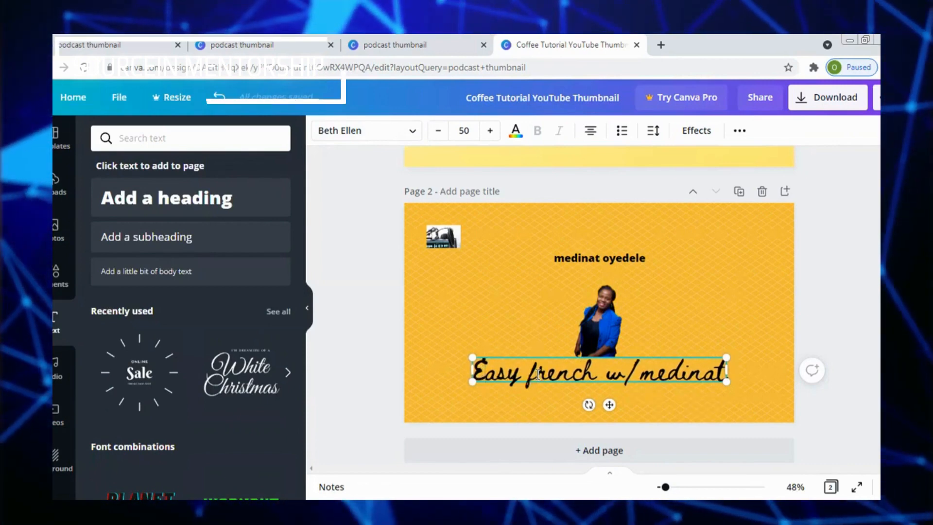
key(BackSpace)
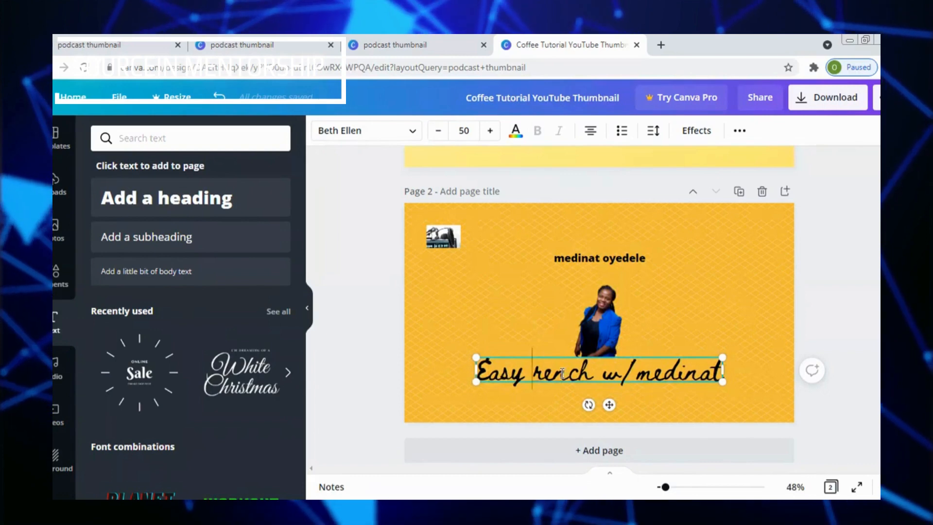
text(F)
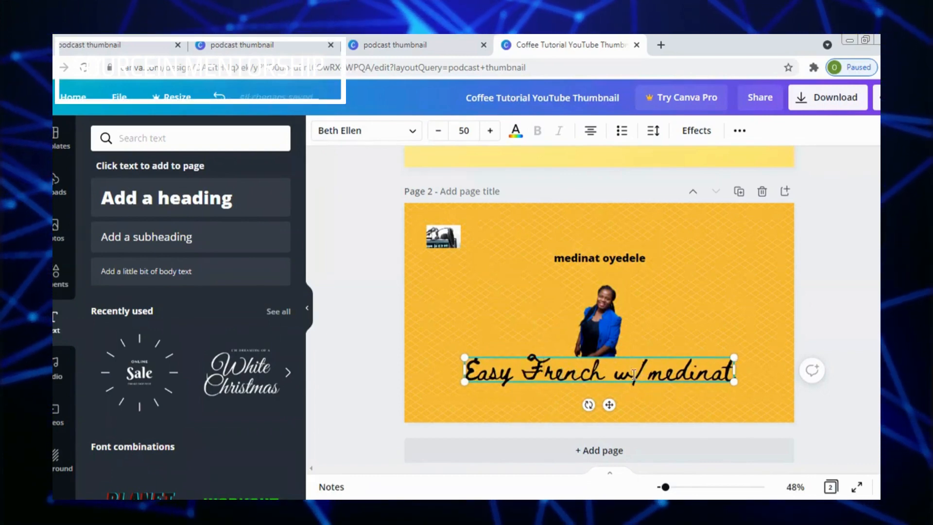
- Change the 'w' before the slash to a capital 'W' and deselect the title
key(BackSpace)
text(F)
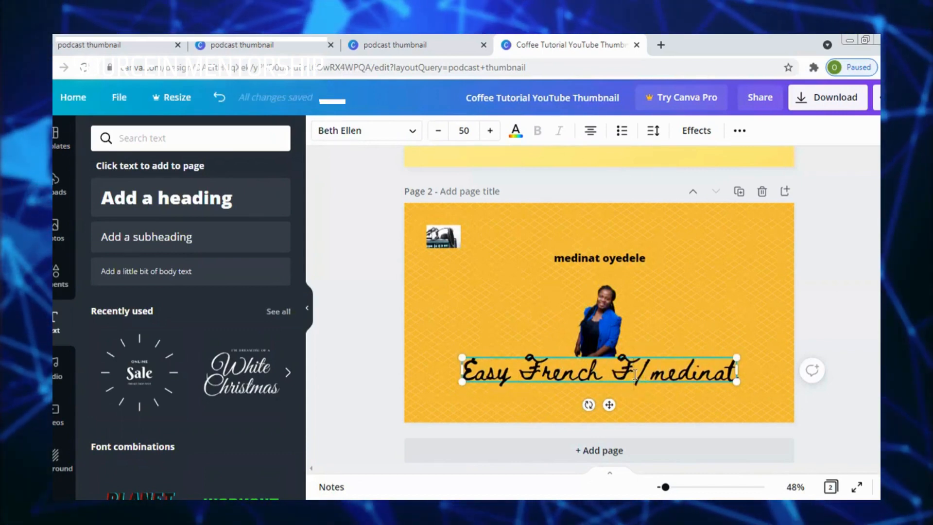
key(BackSpace)
text(w)
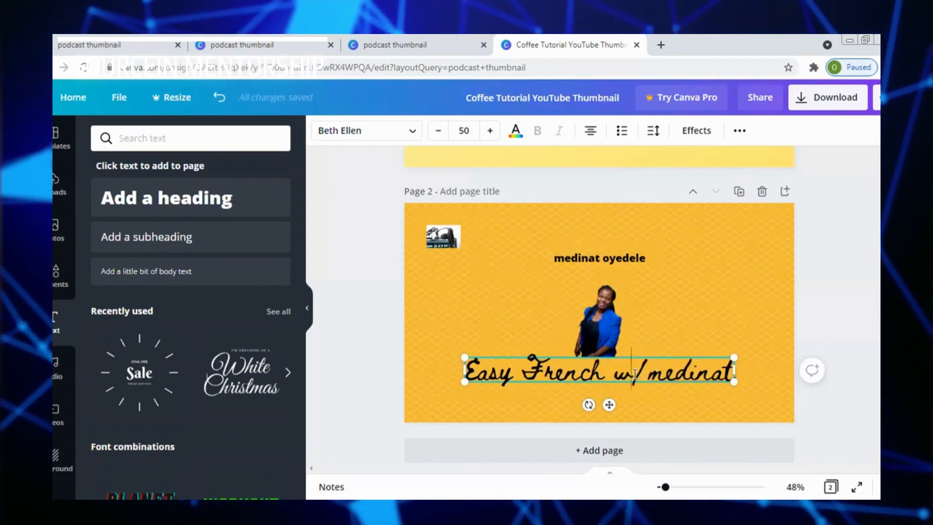
key(BackSpace)
text(W)
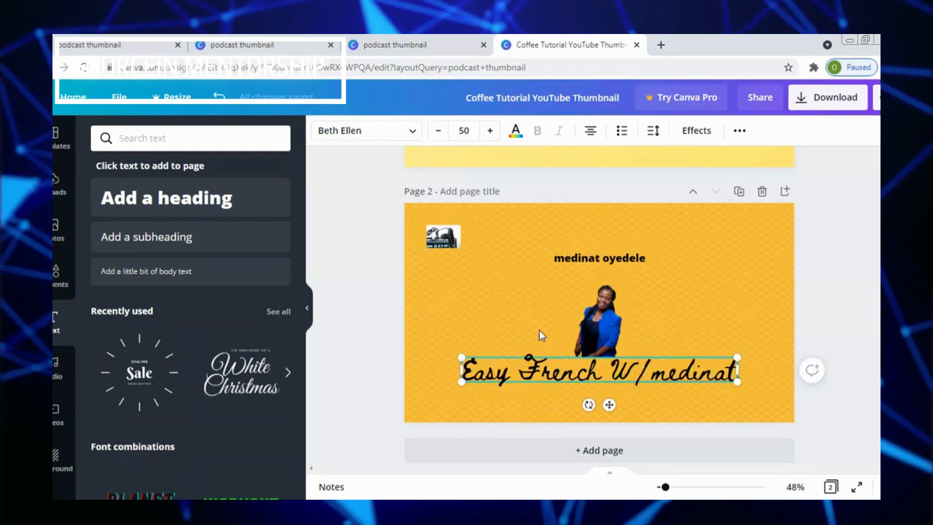
click(810, 226)
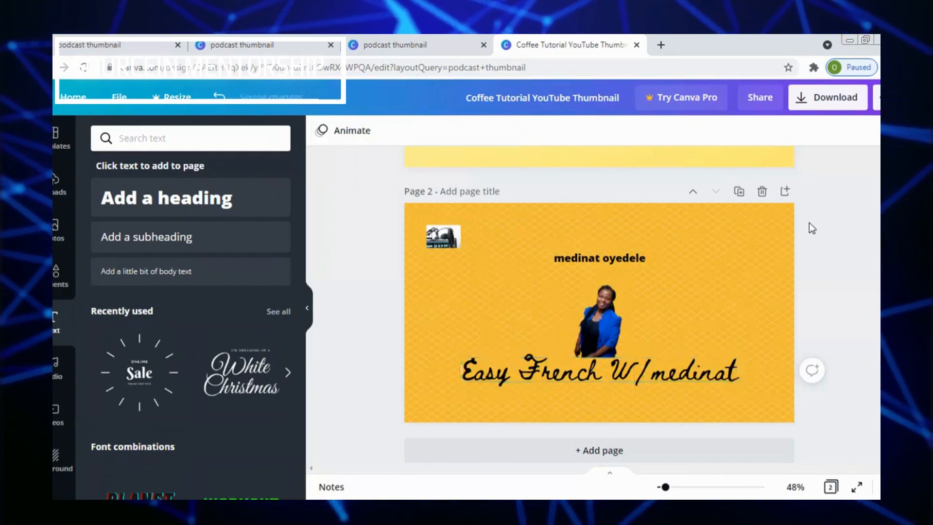
scroll(809, 225, up, 1)
scroll(809, 222, up, 5)
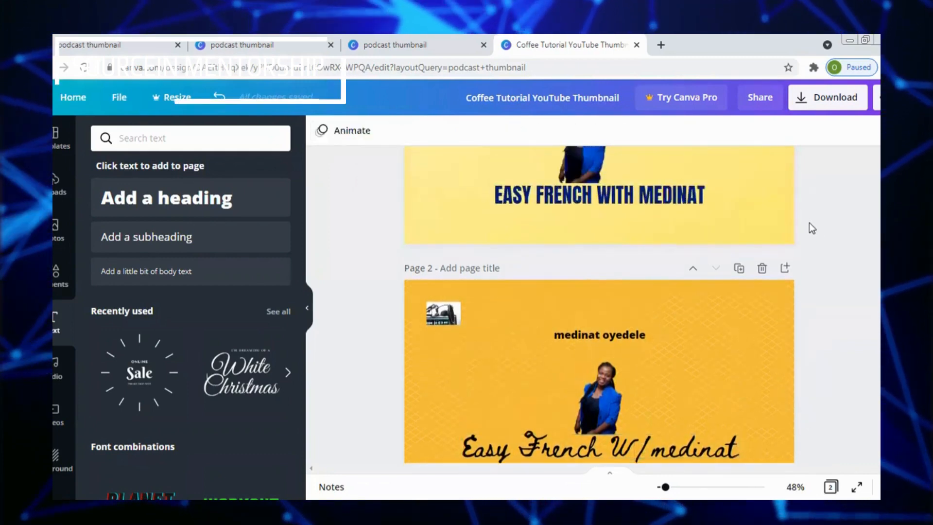
scroll(809, 222, down, 6)
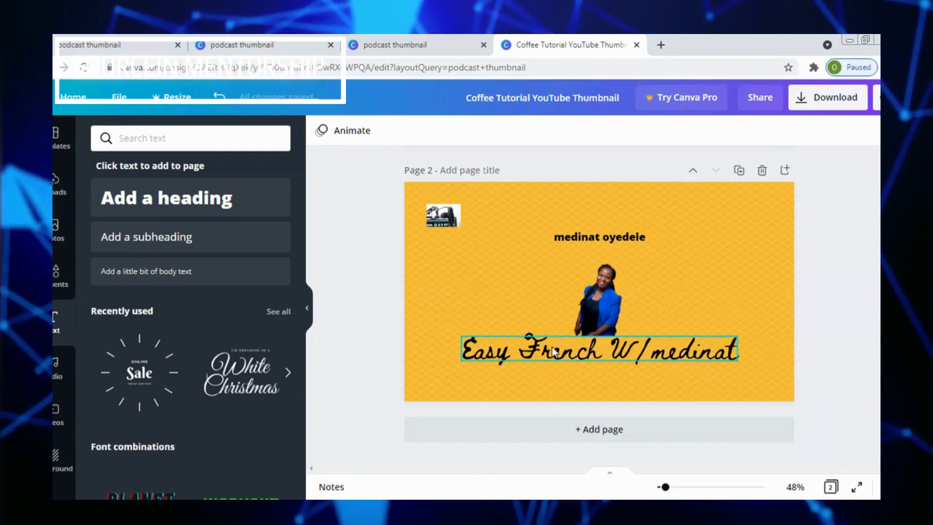
click(533, 162)
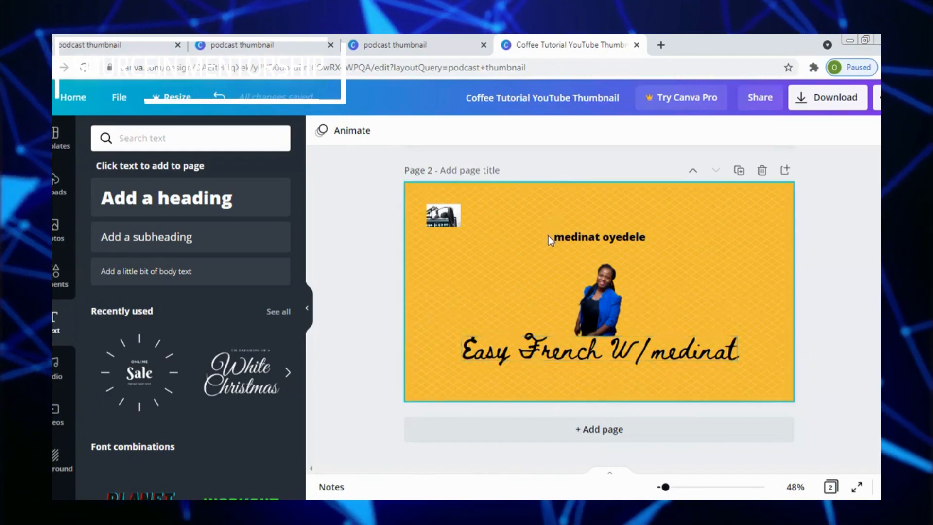